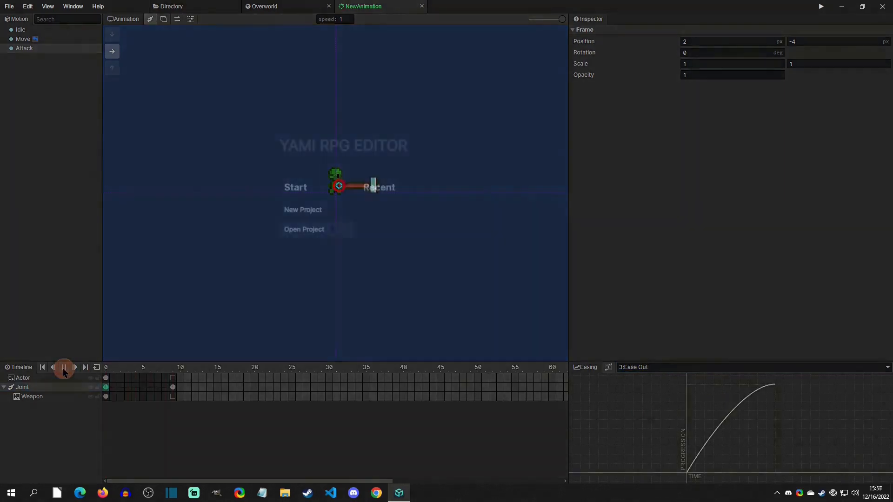
Create a new project from the ARPG 1.0 - English template in the folder Project1.
left_click(303, 210)
left_click(471, 231)
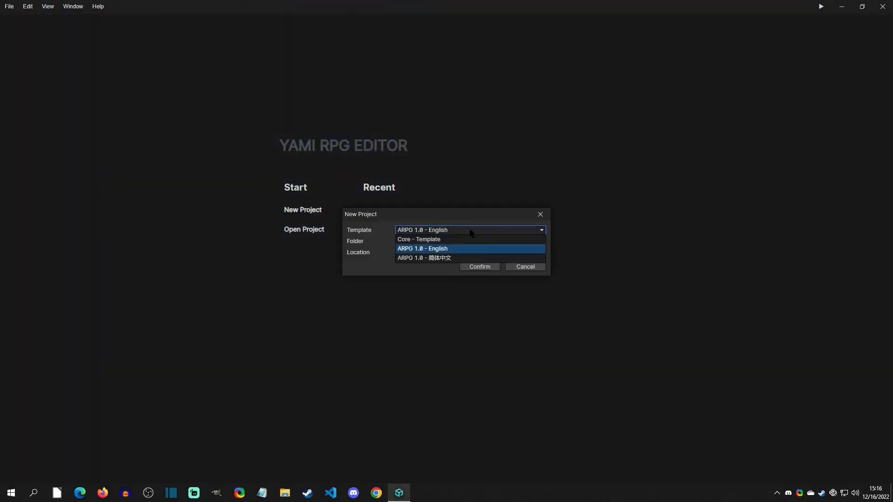
left_click(443, 250)
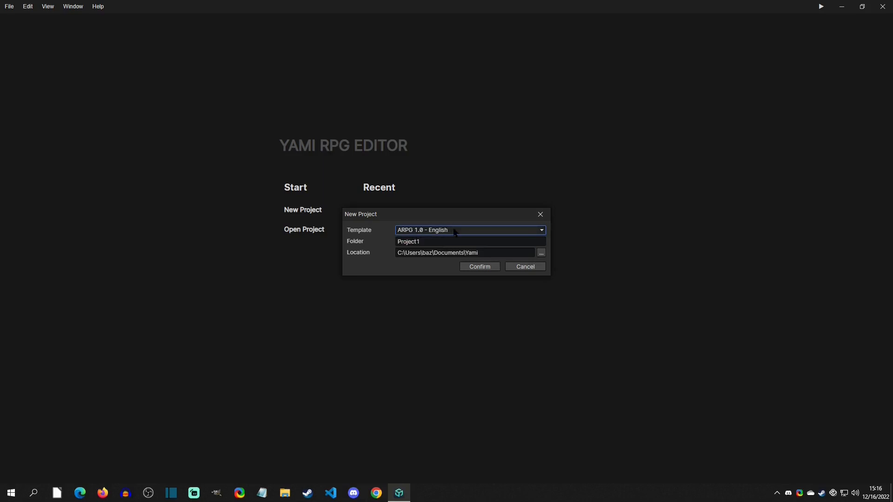
left_click(477, 267)
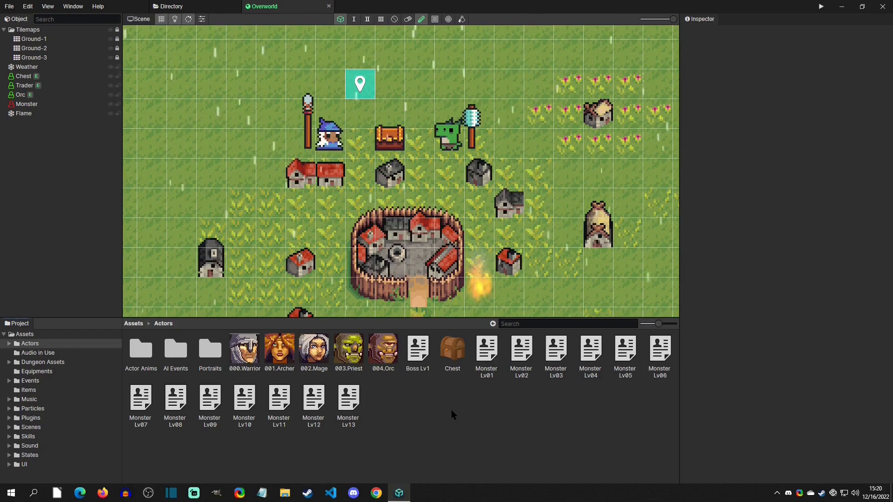
Examine the actor assigned to the Orc on the Overworld map and the animation file used by 004.Orc.
left_click(449, 140)
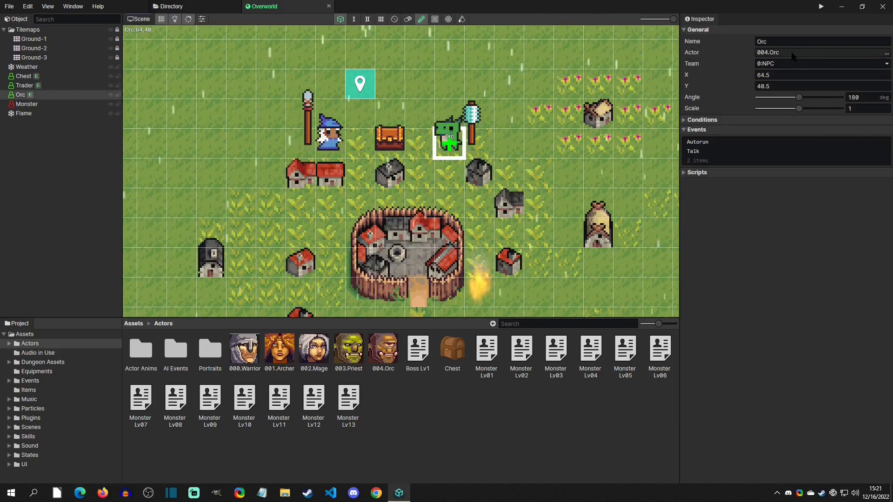
left_click(809, 53)
double_click(503, 243)
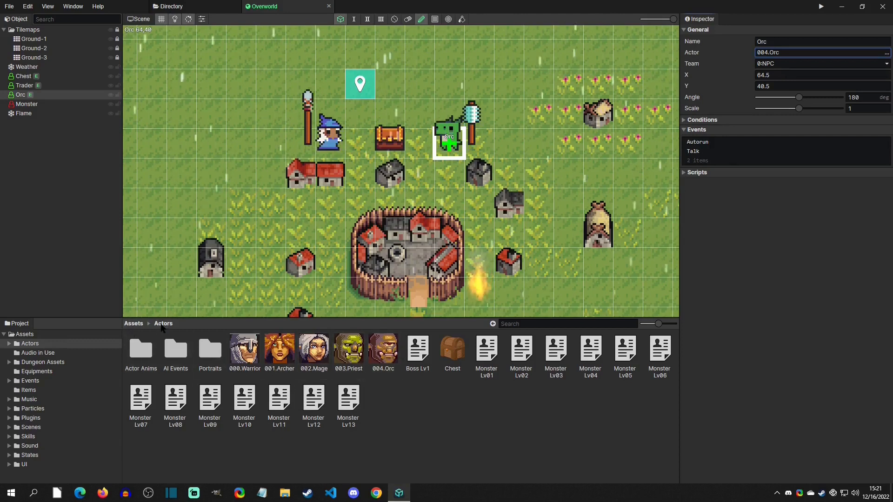
left_click(383, 351)
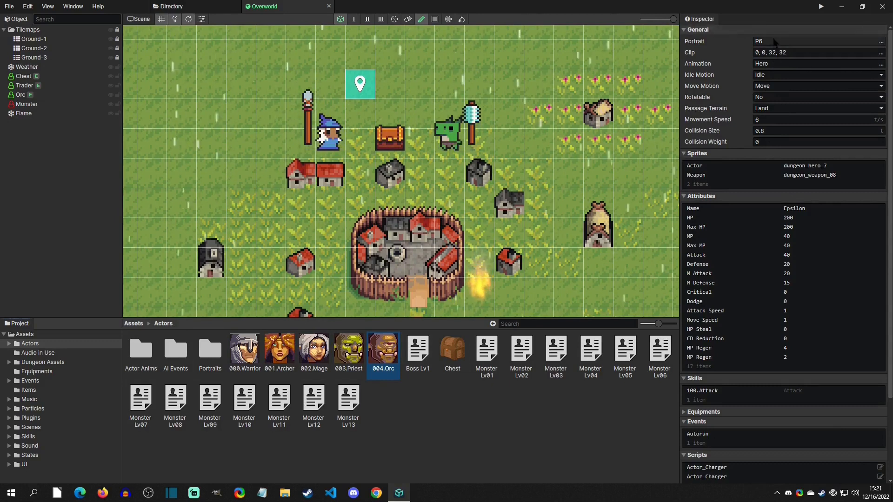
mouse_move(890, 53)
left_mouse_down()
mouse_move(891, 63)
mouse_move(890, 50)
left_mouse_up()
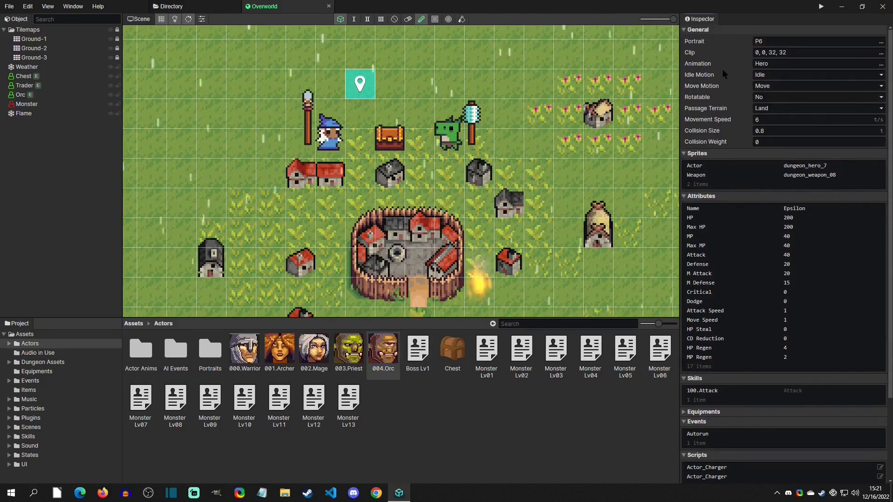
left_click(778, 64)
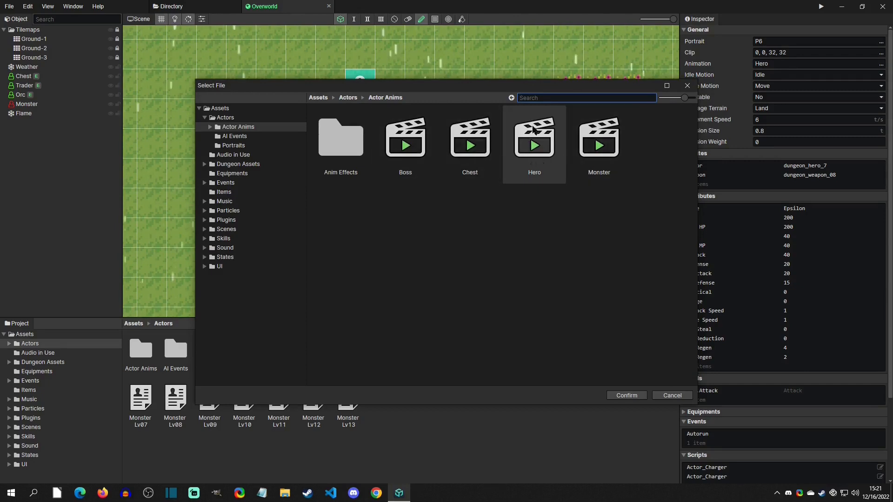
left_click(687, 86)
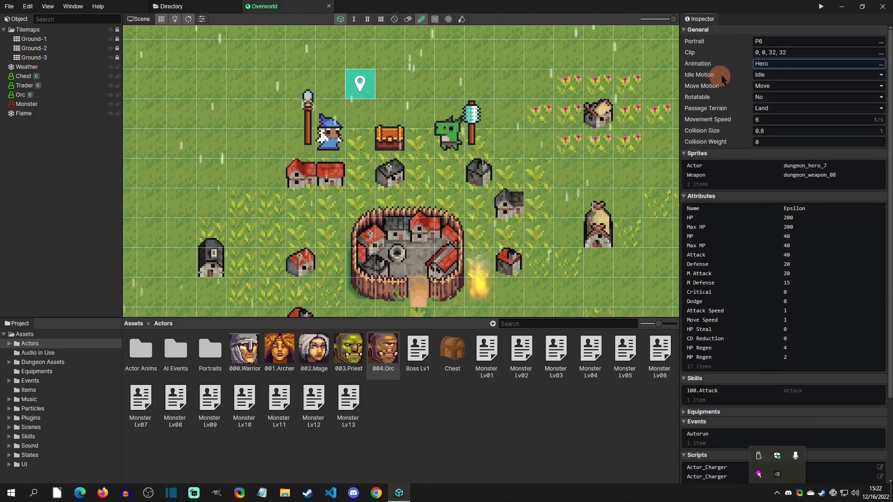
Review the idle and move motion options of the 004.Orc actor.
left_click(782, 74)
left_click(784, 88)
left_click(785, 88)
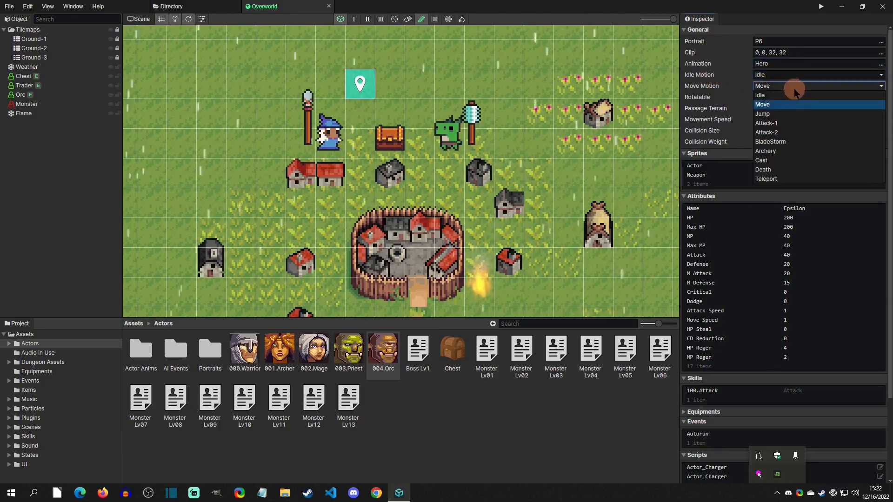
left_click(780, 104)
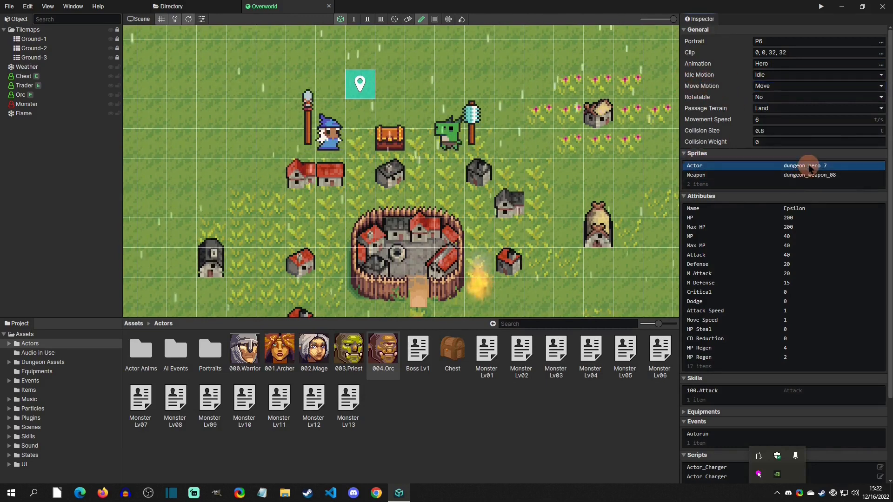
Examine the name and image options of the 004.Orc actor's Actor sprite, leaving the sprite settings unedited.
double_click(793, 165)
left_click(444, 236)
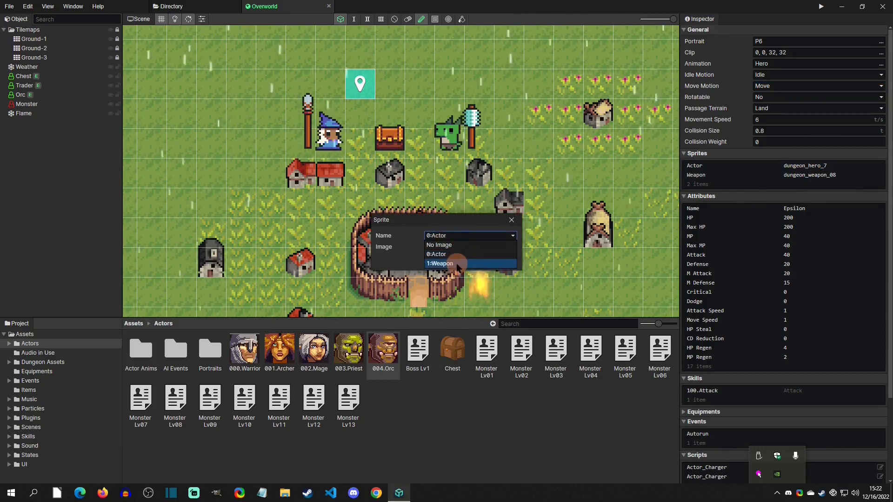
left_click(454, 237)
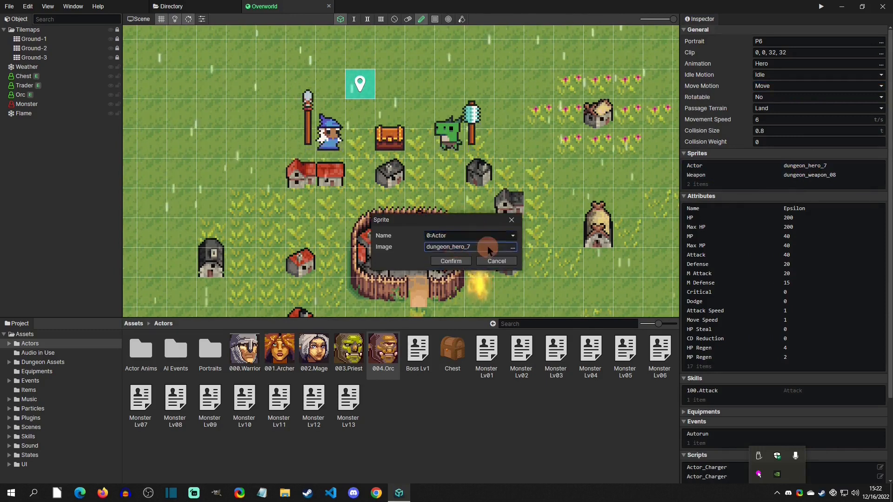
left_click(487, 247)
left_click(688, 86)
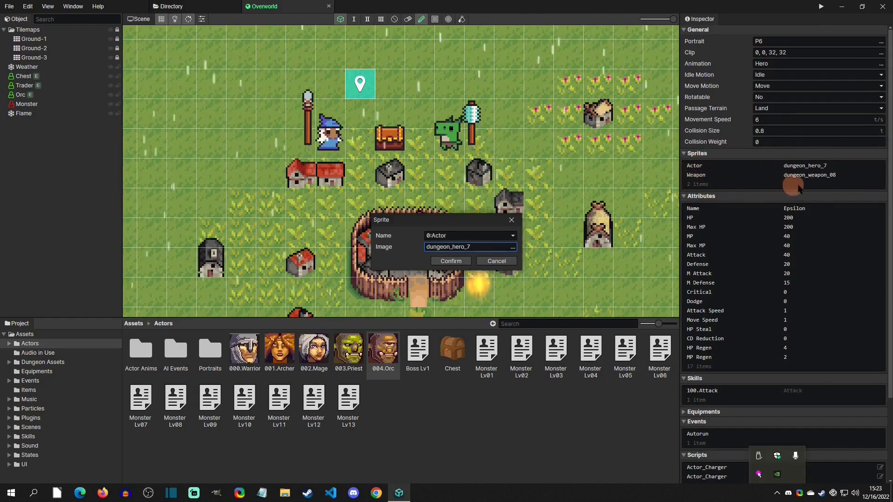
left_click(510, 220)
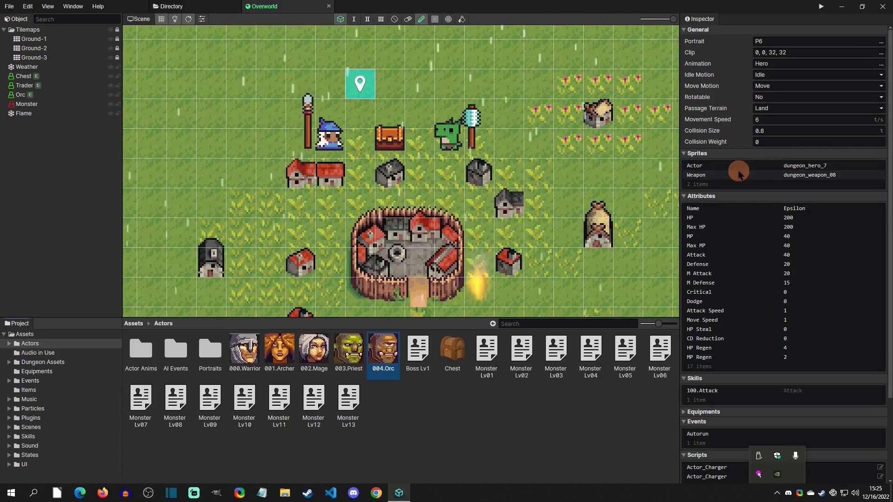
Create an actor file named NewActor in the Actors folder.
right_click(398, 403)
mouse_move(479, 404)
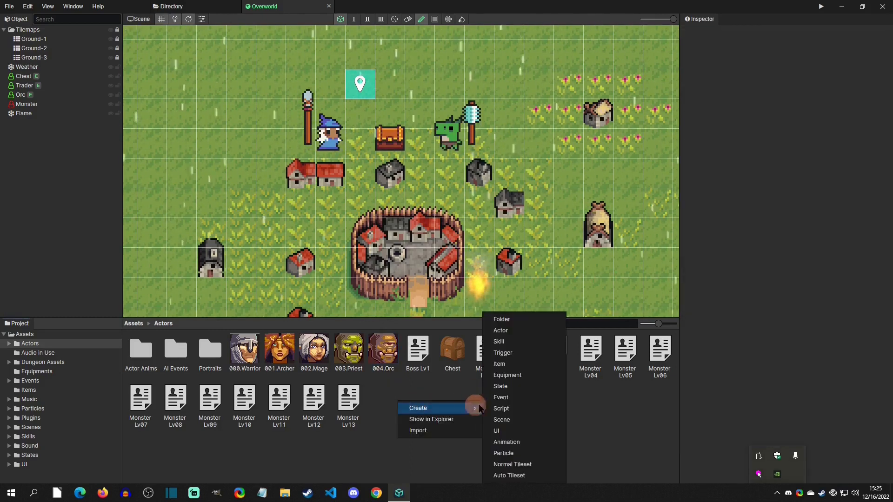
left_click(498, 330)
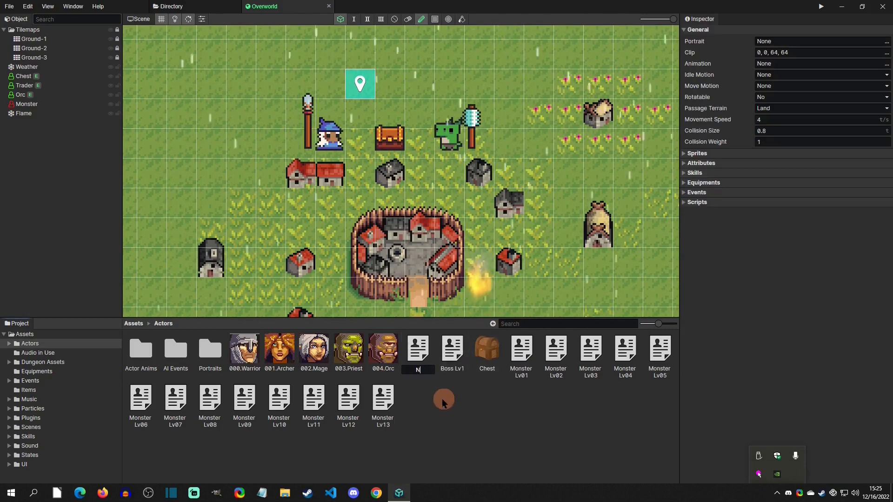
type("NewActor")
key("Return")
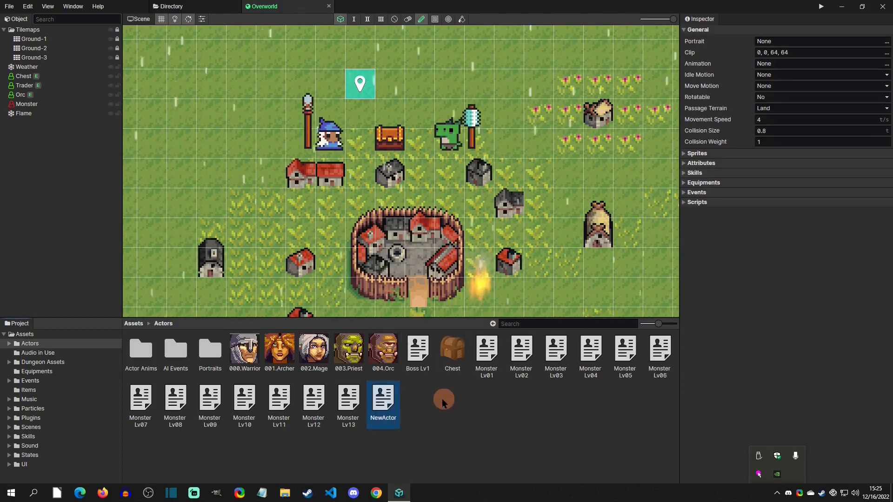
Create an animation file named NewAnimation in the Actors folder.
right_click(444, 401)
mouse_move(458, 406)
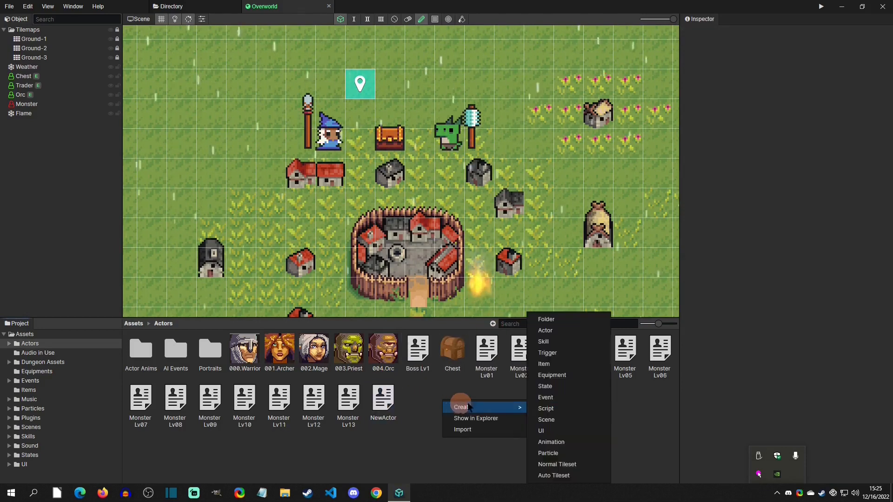
left_click(553, 442)
type("NewAnimation")
key("Return")
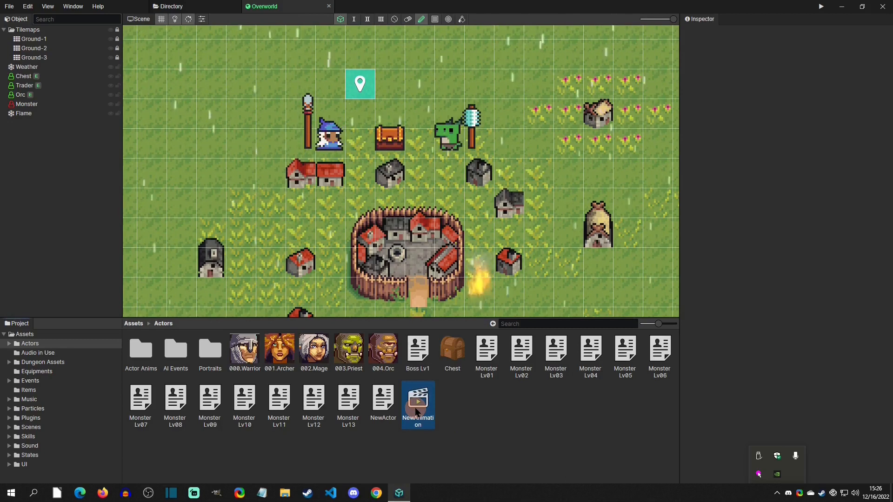
Assign NewAnimation from the Actors folder as the animation of the NewActor actor.
left_click(382, 403)
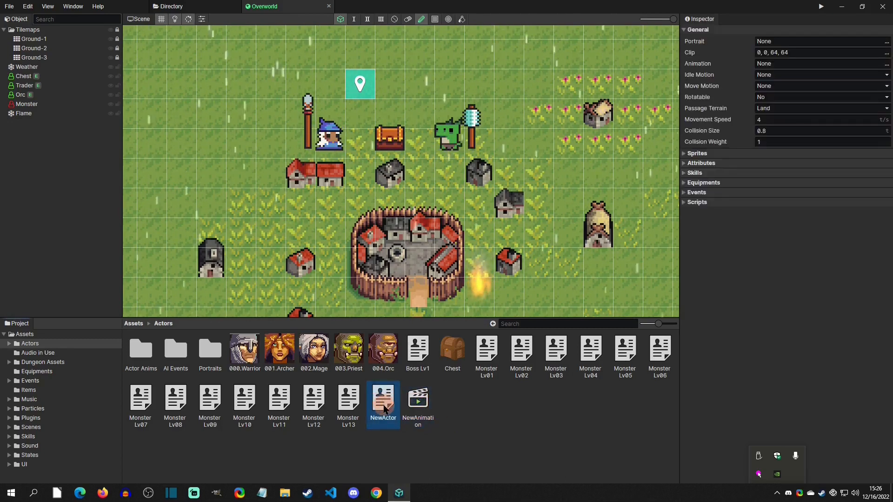
left_click(768, 64)
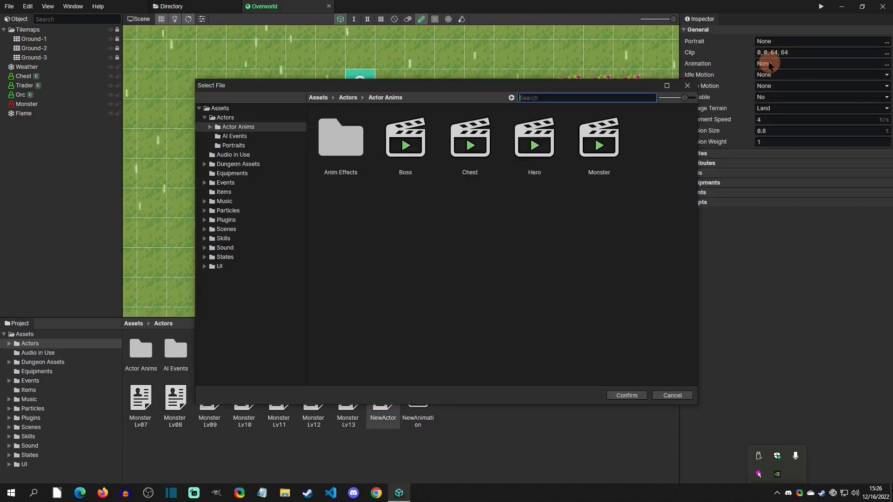
left_click(325, 146)
left_click(347, 97)
left_click(544, 161)
double_click(552, 146)
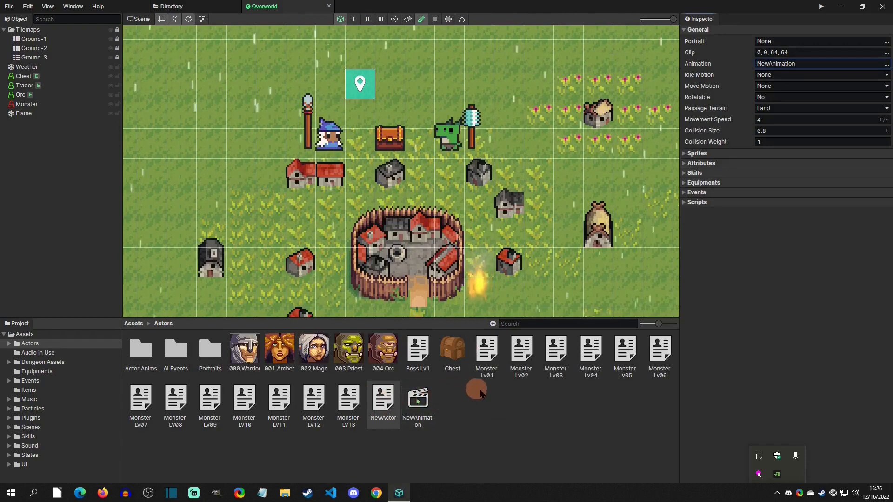
Create a folder named NewActor inside the Actors folder.
right_click(458, 399)
mouse_move(493, 403)
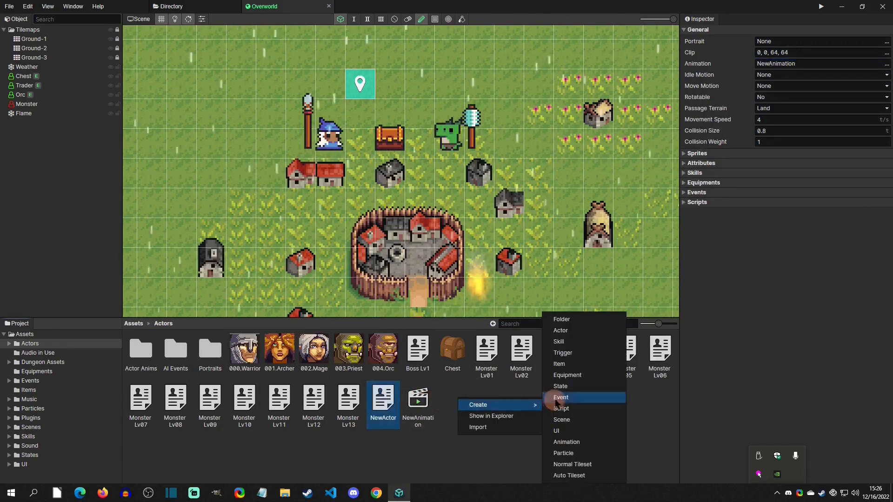
left_click(562, 314)
type("N")
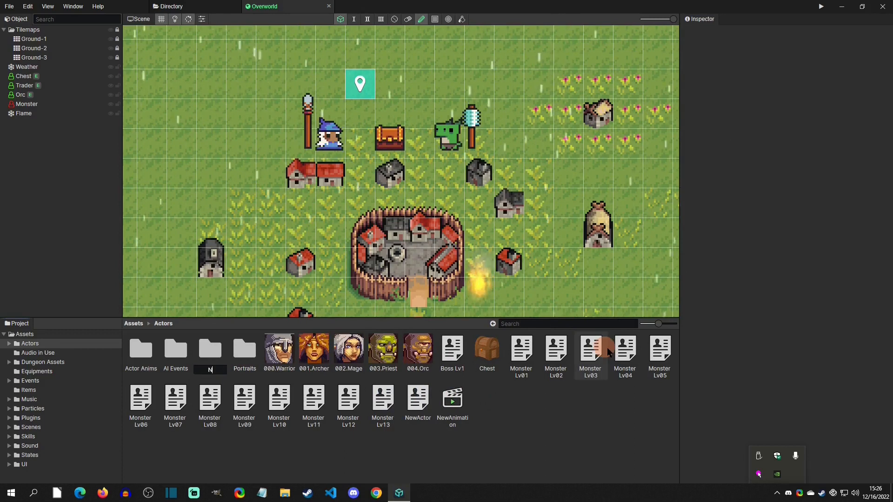
type("ewActor")
key("Return")
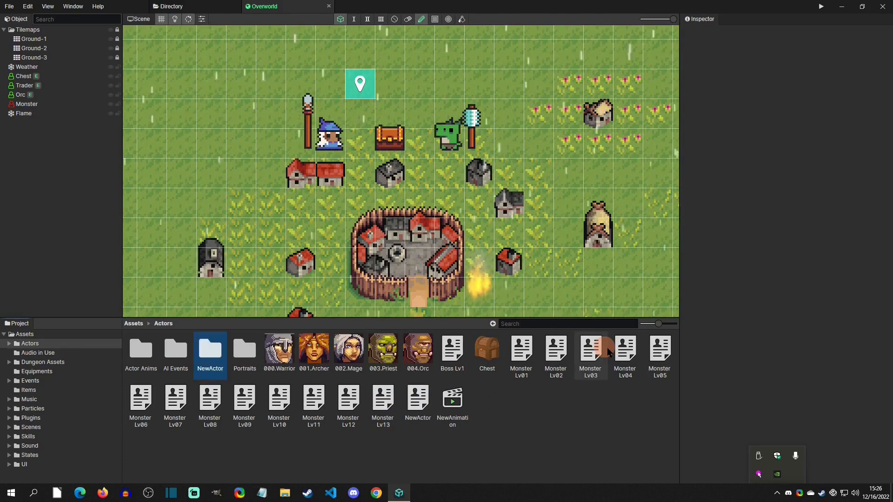
Move the NewActor and NewAnimation files into the NewActor folder and open that folder.
left_click_drag(406, 406, 205, 355)
left_click_drag(364, 383, 208, 347)
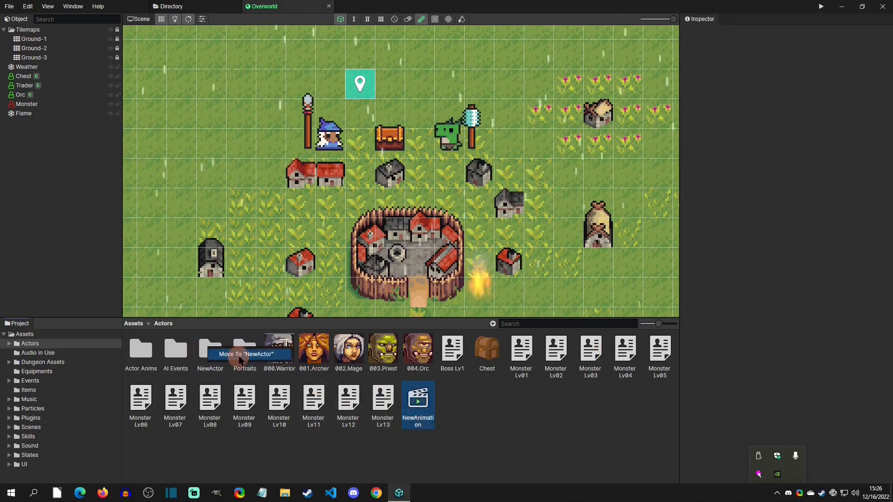
left_click(236, 355)
double_click(215, 349)
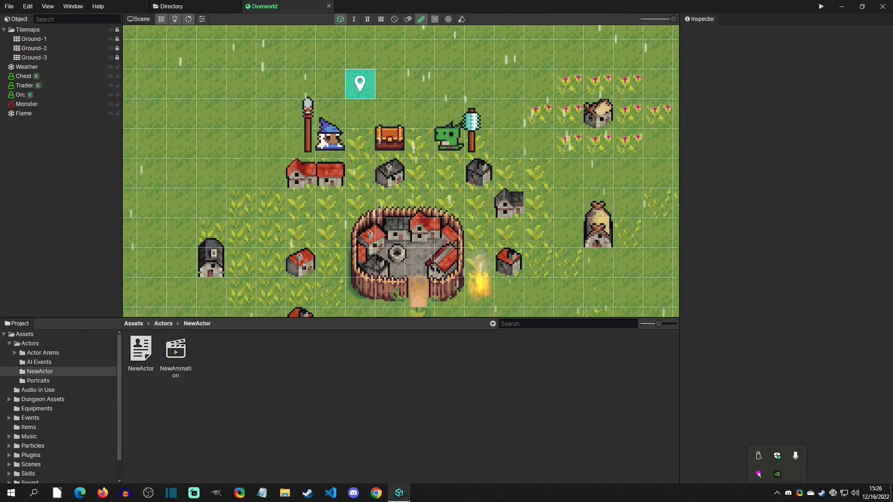
Import the Character_009.png sprite sheet into the NewActor folder and open NewAnimation for editing.
left_click_drag(731, 306, 137, 355)
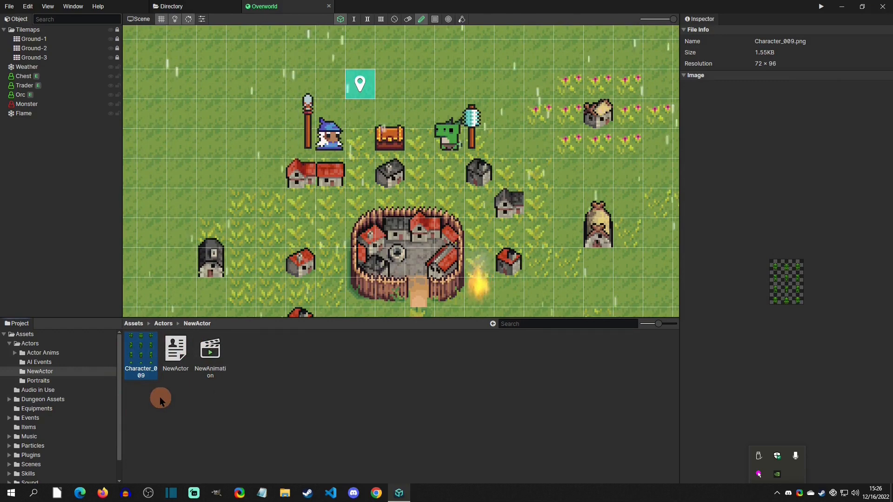
left_click(210, 352)
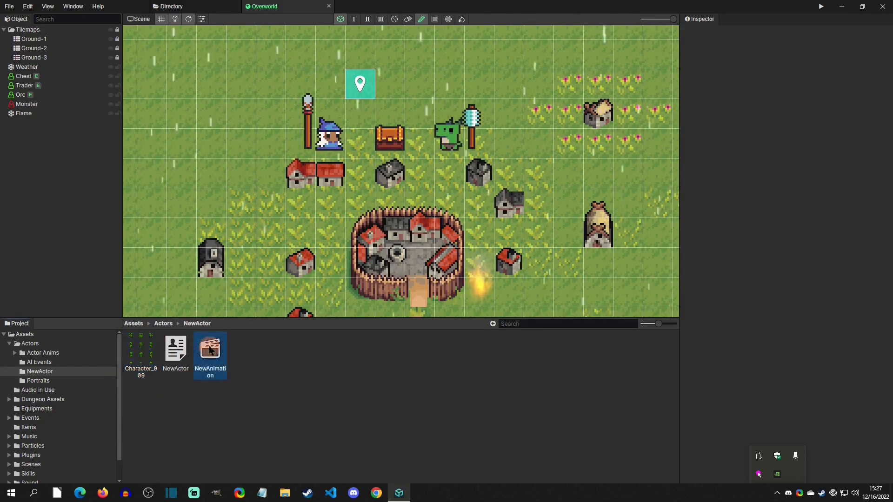
left_click(176, 351)
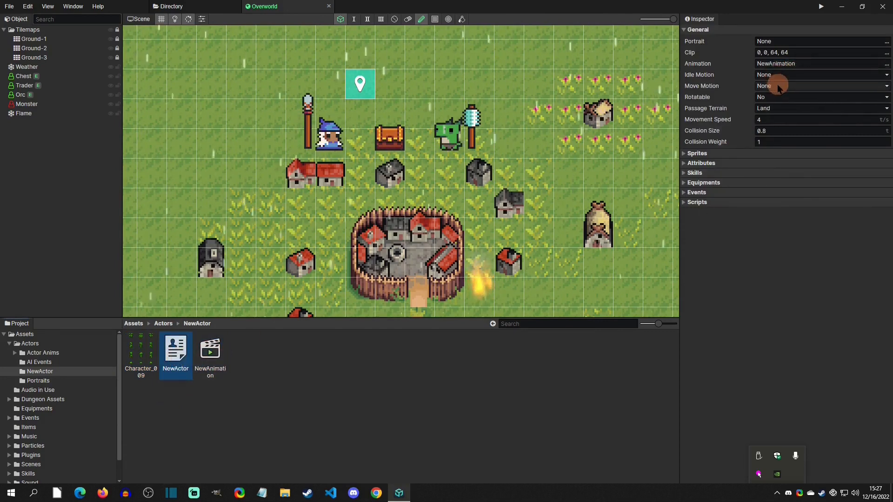
double_click(208, 354)
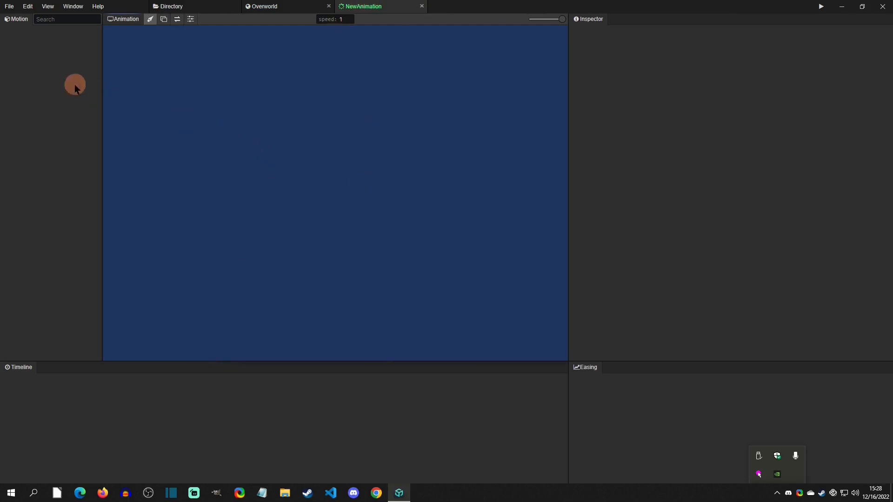
Insert the Idle motion from the Actor Motions group into the NewAnimation motion list.
right_click(25, 70)
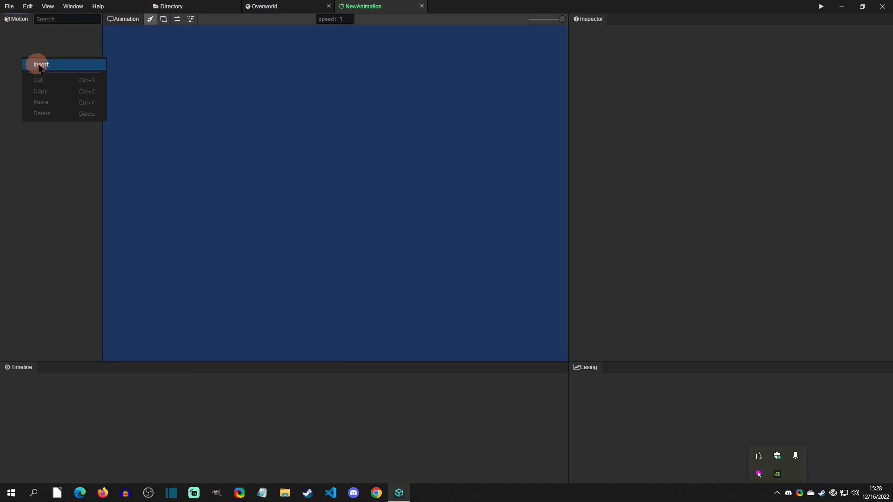
left_click(41, 65)
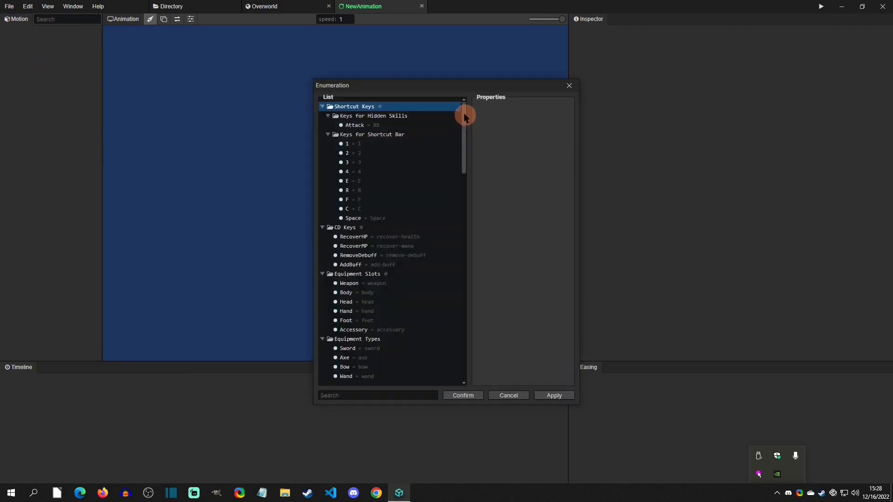
scroll(464, 114, "down", 6)
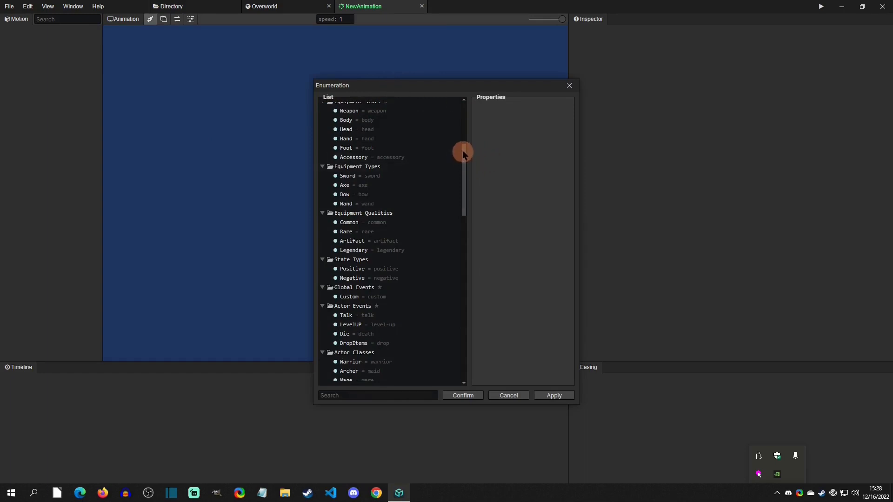
left_click_drag(463, 154, 463, 164)
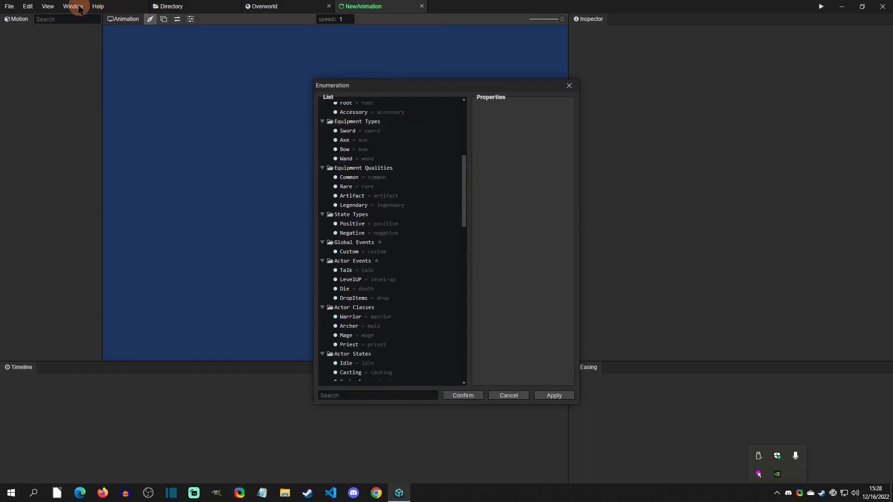
left_click_drag(463, 171, 463, 238)
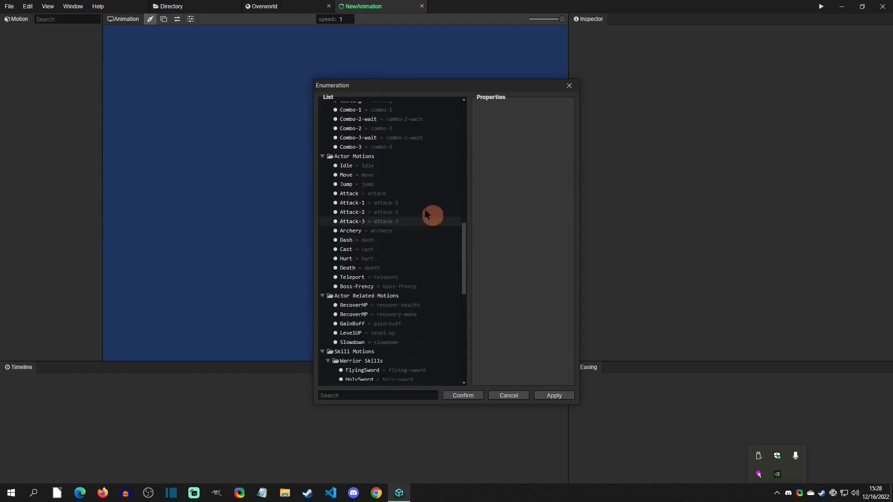
left_click(357, 166)
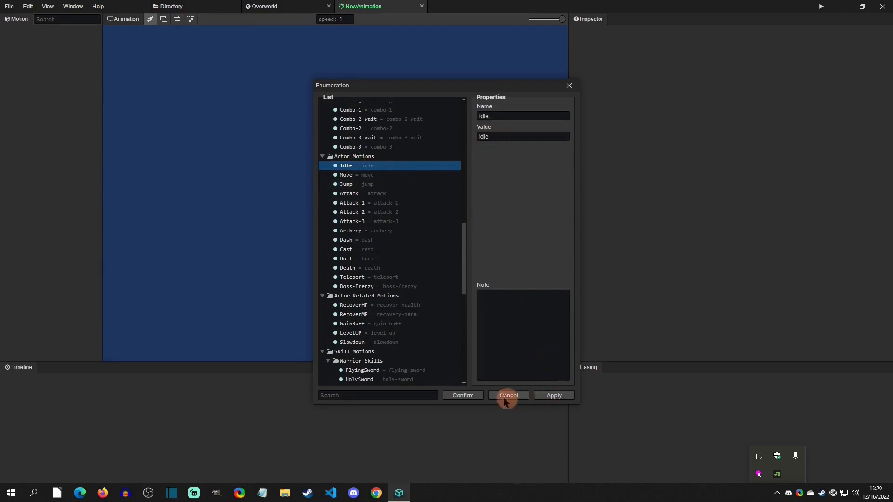
left_click(463, 395)
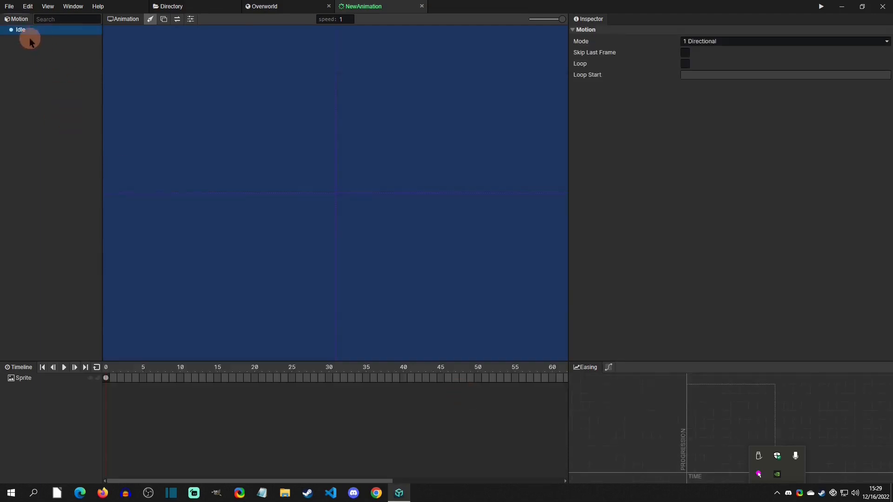
Open the project's enumeration list and create a new string inside the Actor Motions folder.
left_click(71, 7)
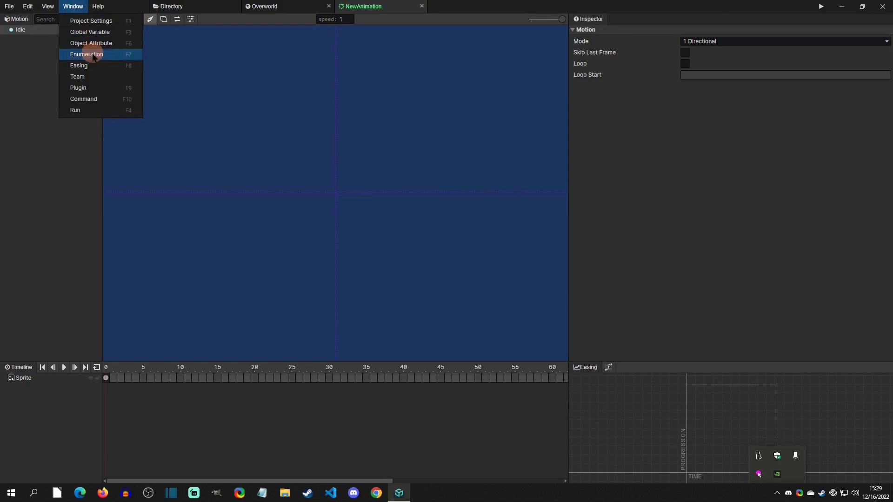
left_click(107, 56)
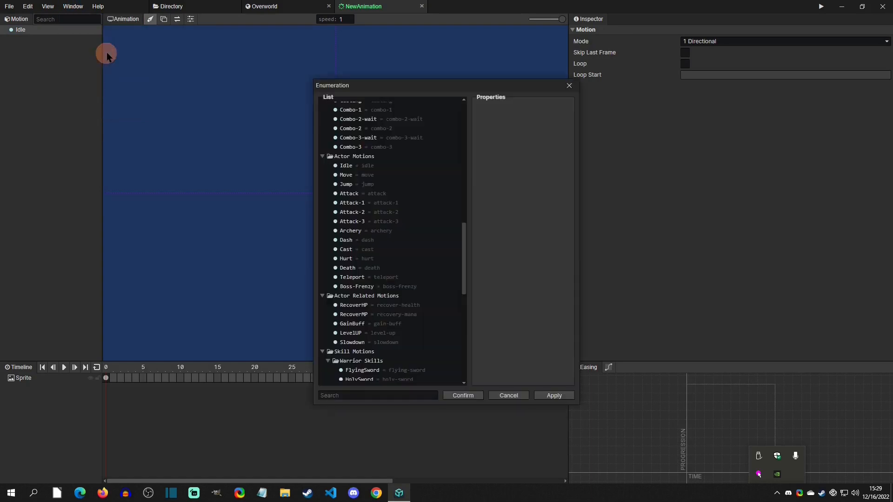
right_click(362, 158)
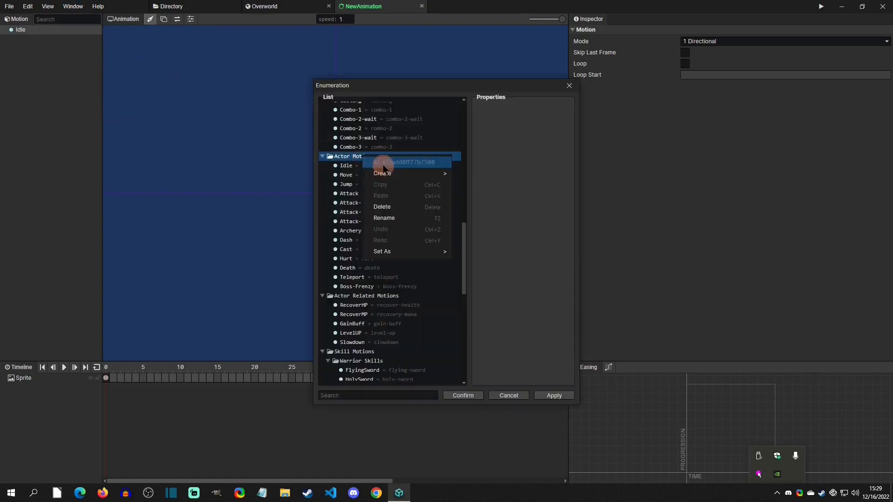
left_click(384, 173)
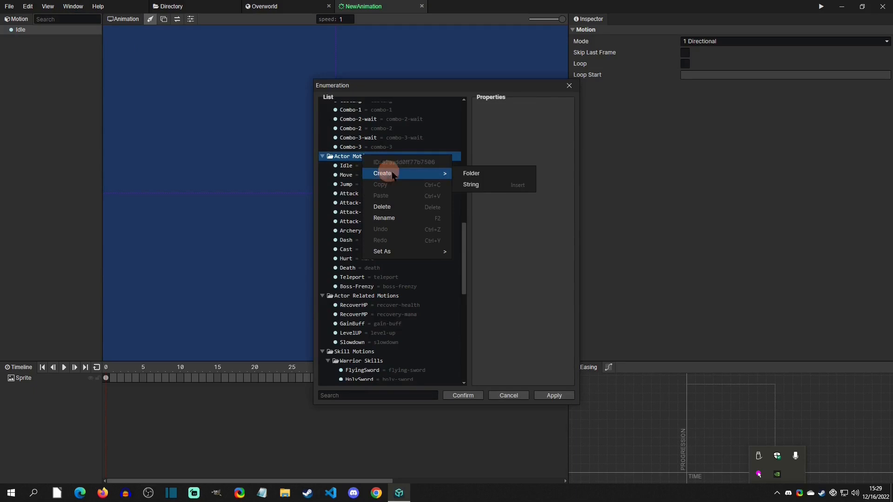
left_click(489, 186)
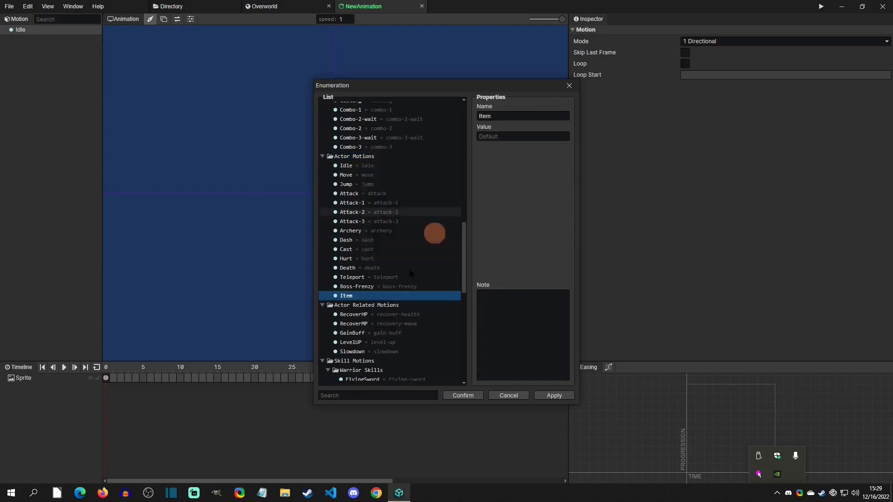
Undo the creation of the new Actor Motions string and close the enumeration, discarding its changes.
right_click(343, 297)
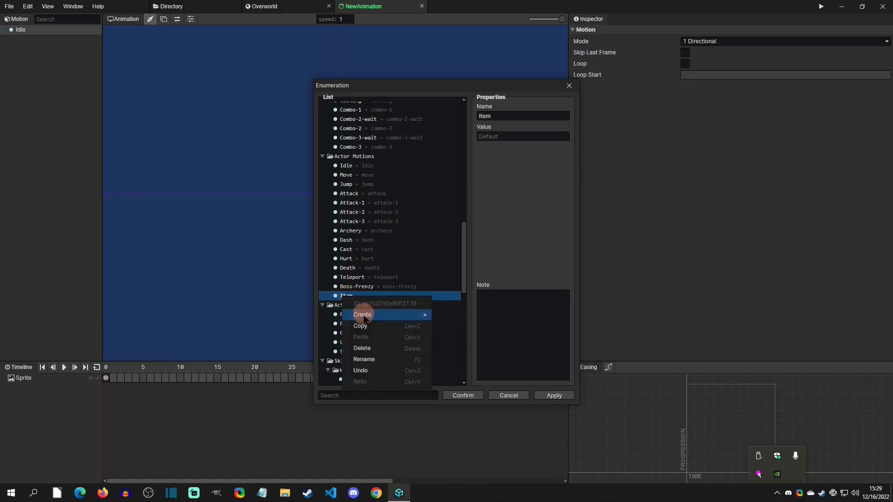
left_click(375, 370)
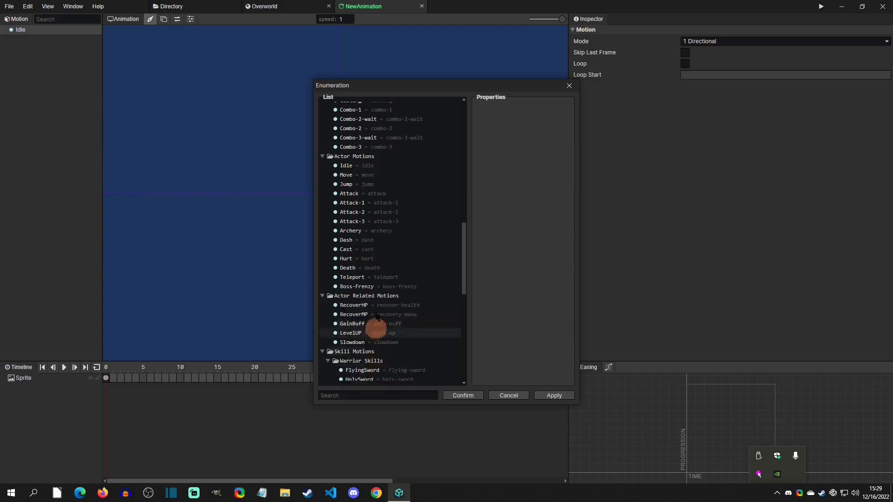
left_click(506, 393)
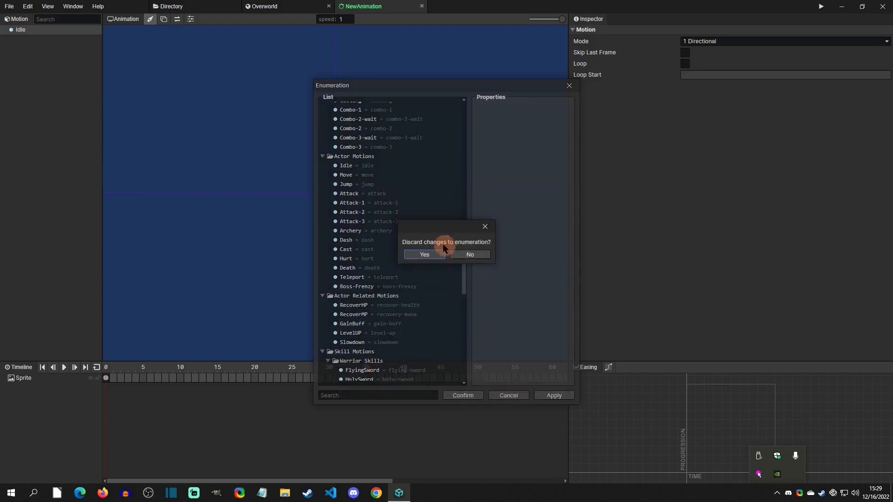
left_click(425, 254)
Set the Idle motion's mode to 3 Directional - Mirror.
left_click(18, 30)
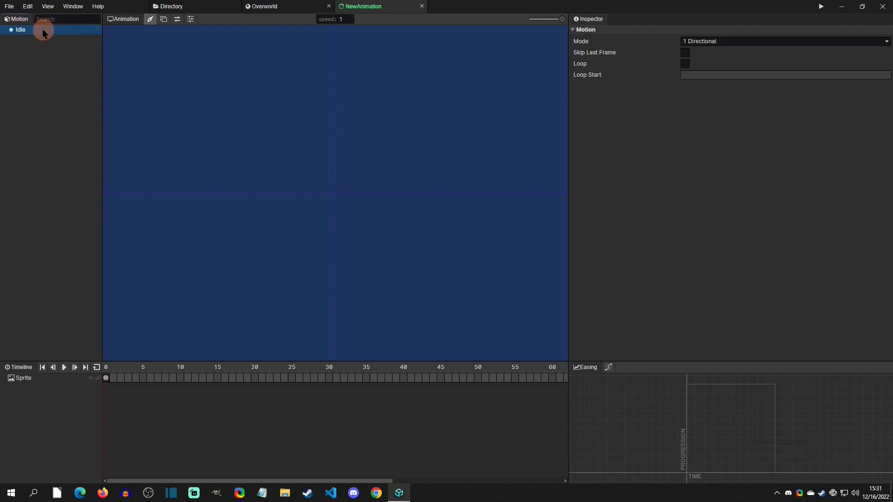
left_click(735, 43)
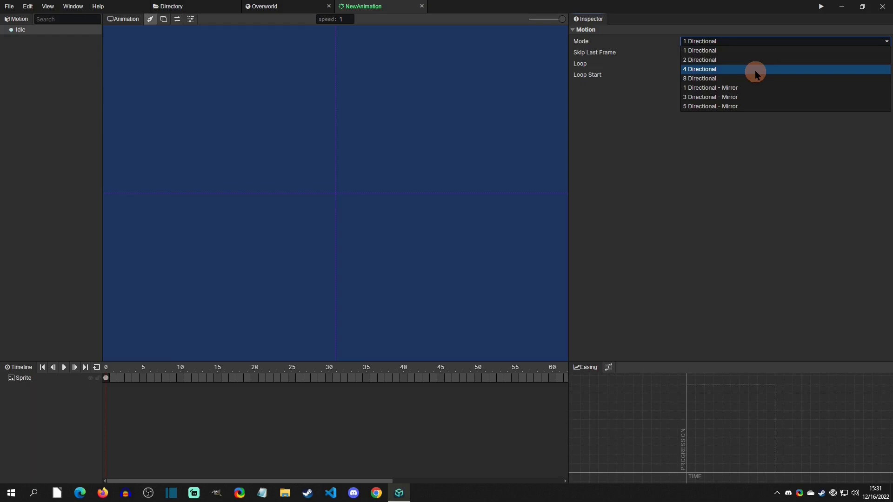
left_click(760, 97)
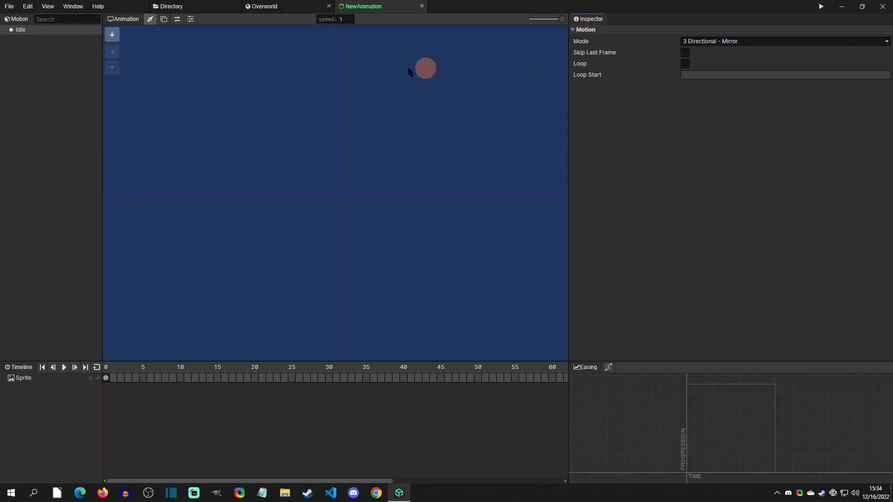
Add a sprite entry named Idle/Move Sheet to the animation, using the Character_009 image from the Actors/NewActor folder.
left_click(191, 20)
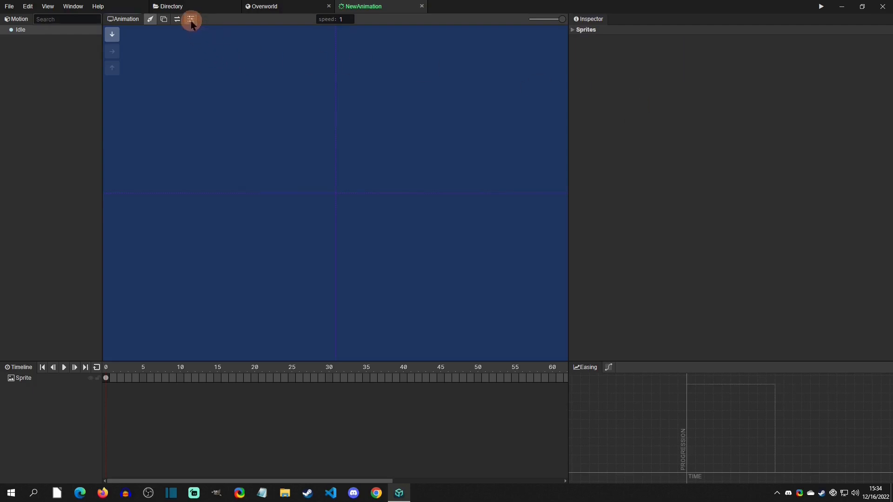
left_click(573, 30)
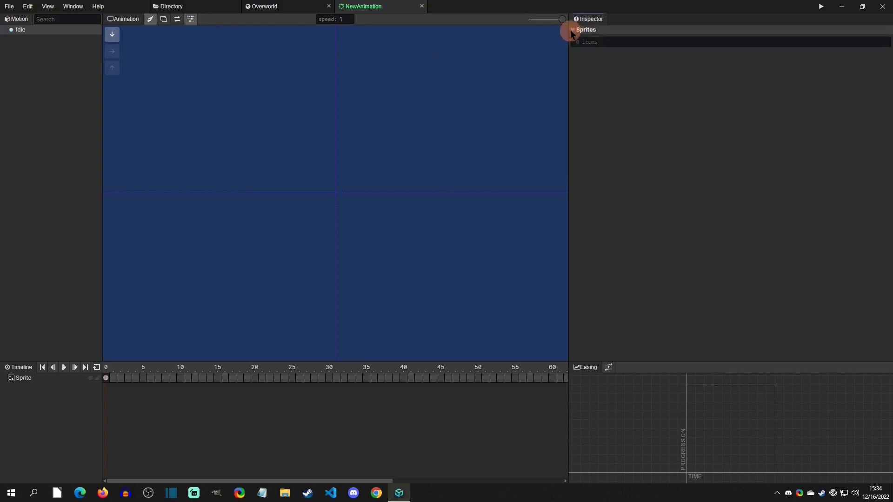
left_click(609, 43)
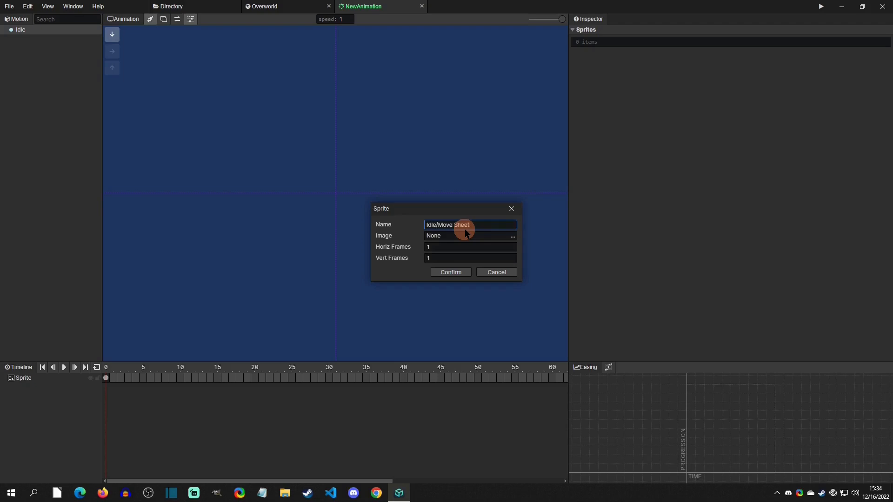
left_click(464, 233)
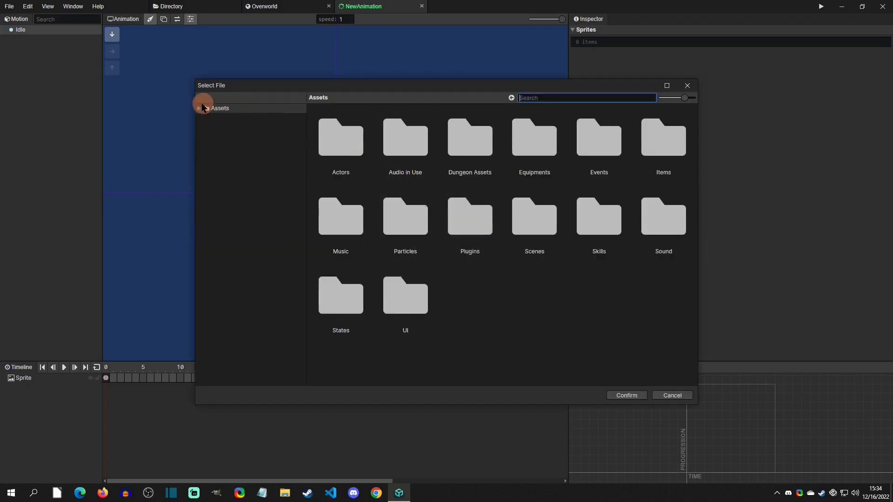
double_click(348, 129)
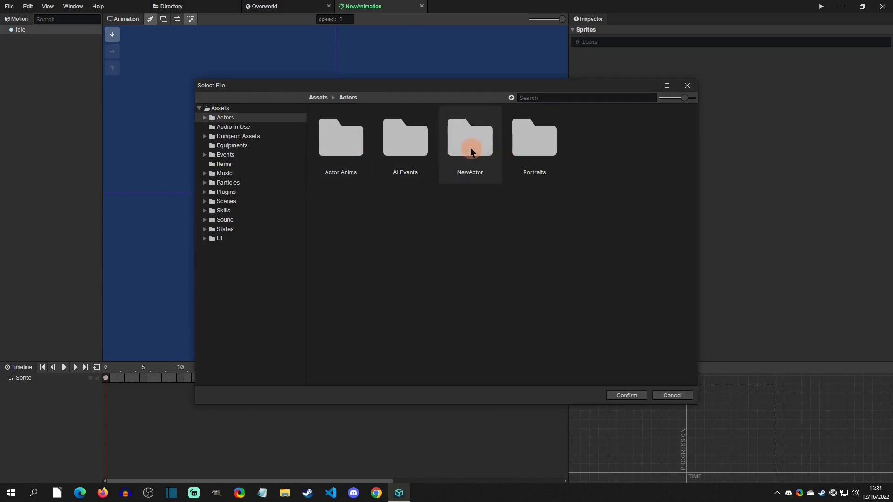
double_click(470, 147)
double_click(344, 137)
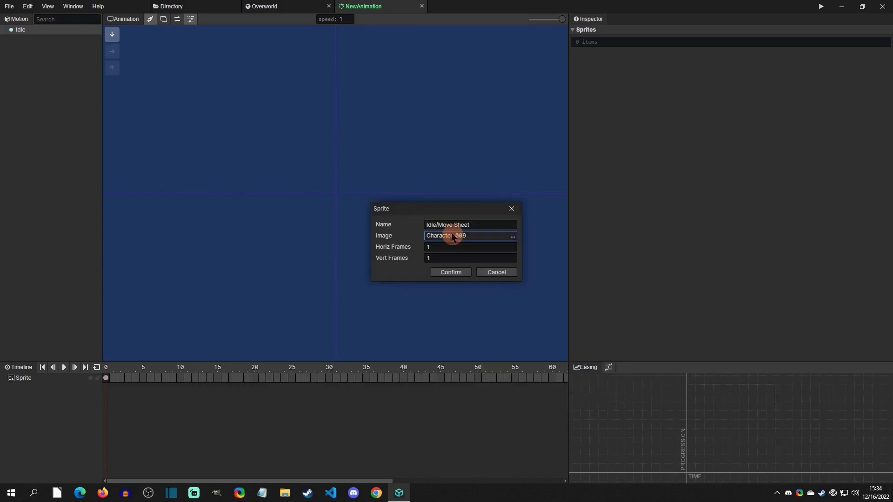
Set the Idle/Move Sheet sprite to 3 horizontal and 4 vertical frames and confirm the entry.
left_click_drag(454, 247, 398, 259)
type("3")
type("4")
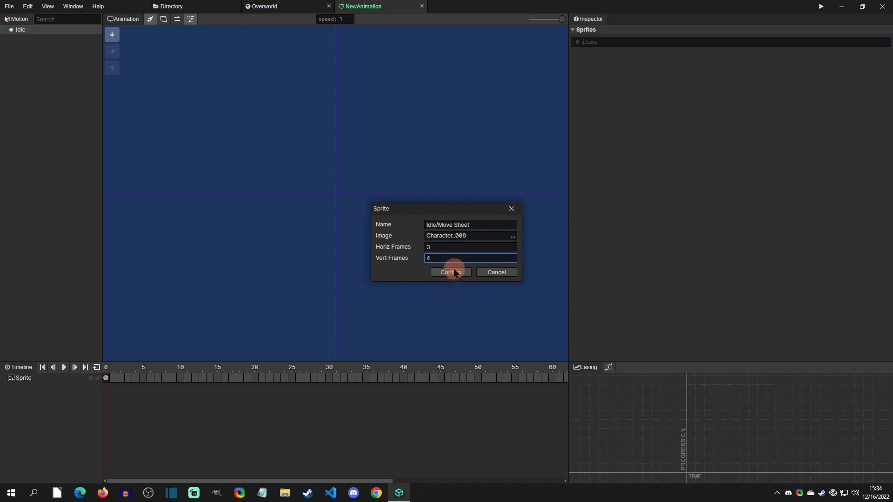
left_click(455, 272)
left_click(651, 43)
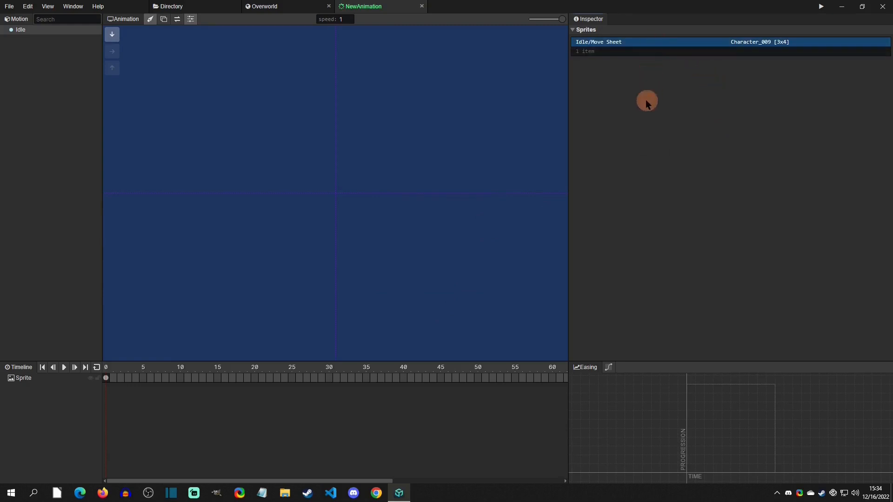
left_click(632, 53)
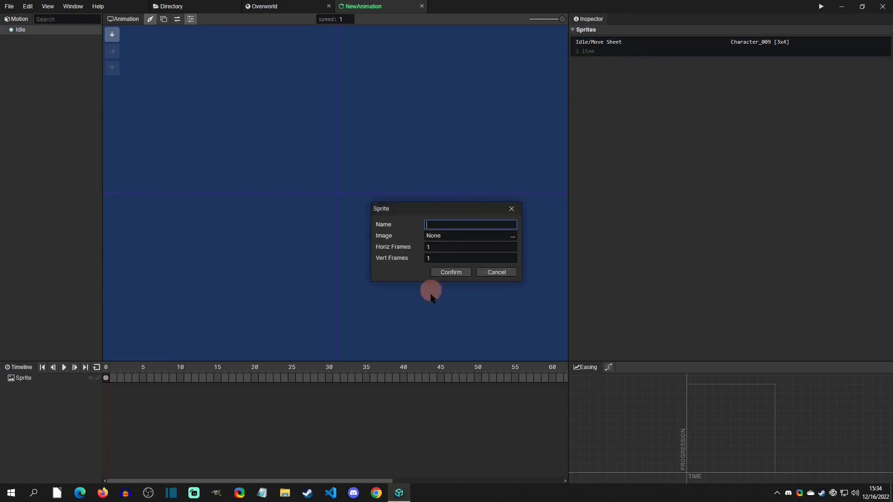
left_click(512, 209)
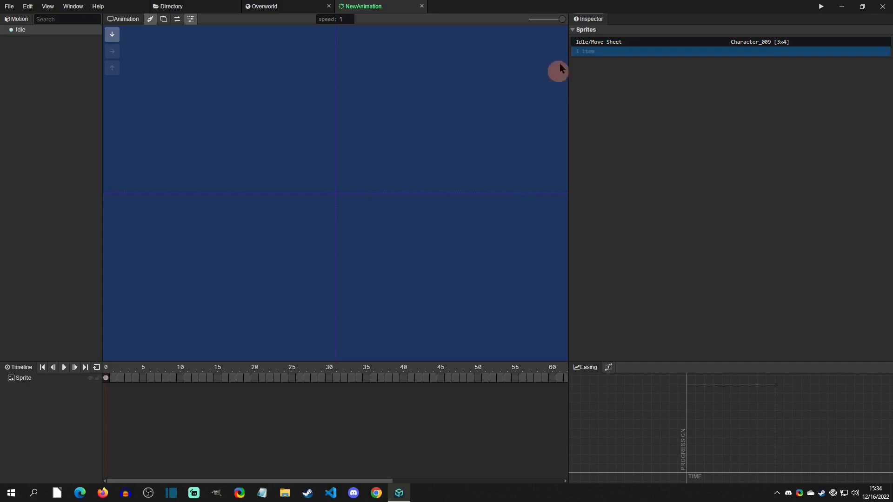
left_click(190, 19)
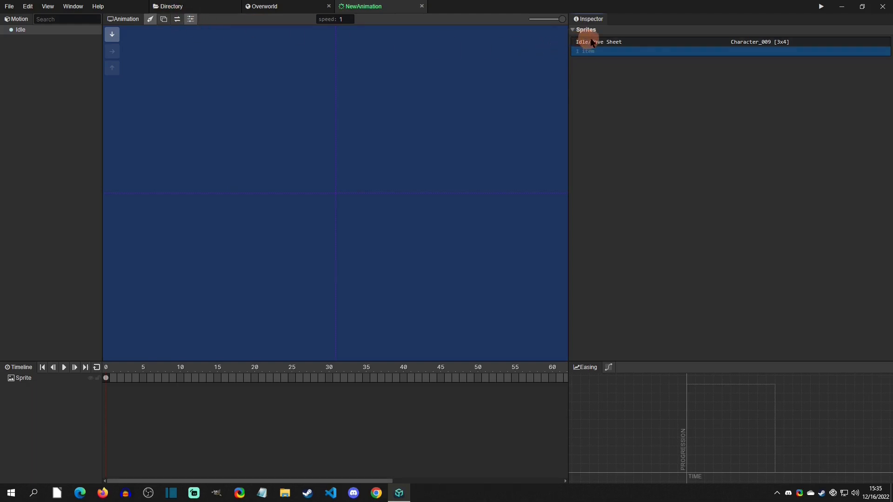
left_click(190, 19)
Assign 0:Idle/Move Sheet as the sprite of the Idle motion's Sprite layer.
left_click(19, 379)
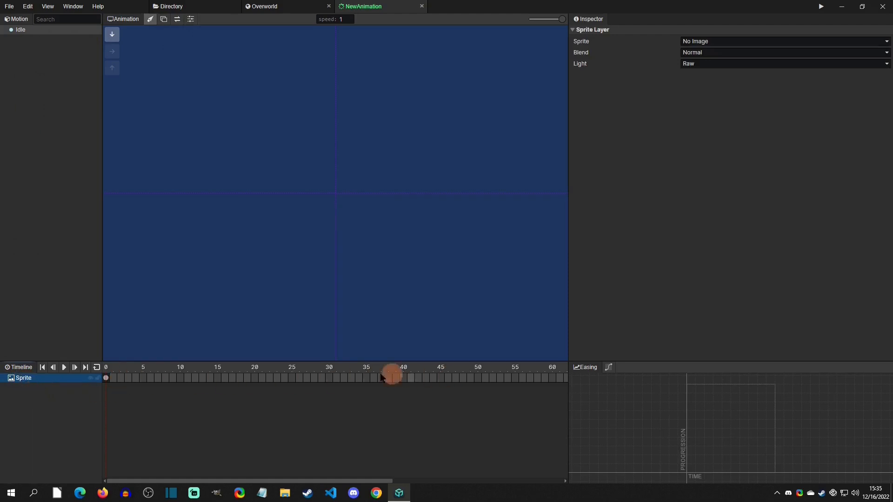
left_click(721, 42)
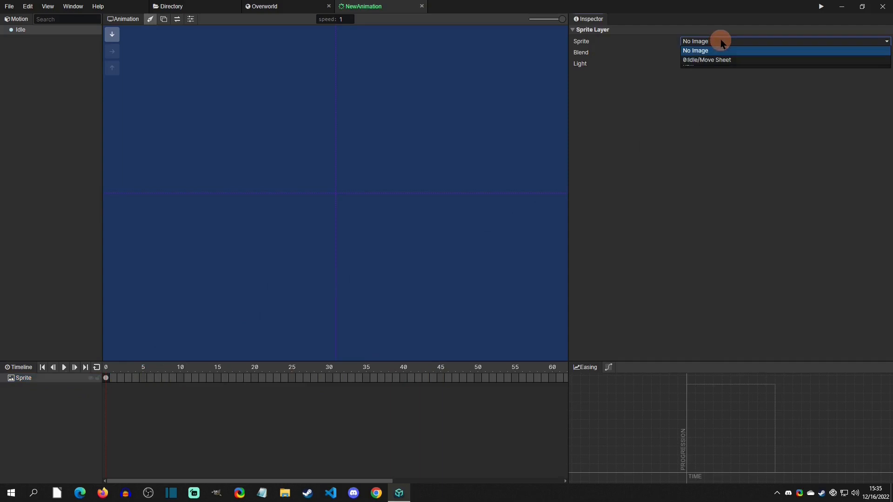
left_click(741, 60)
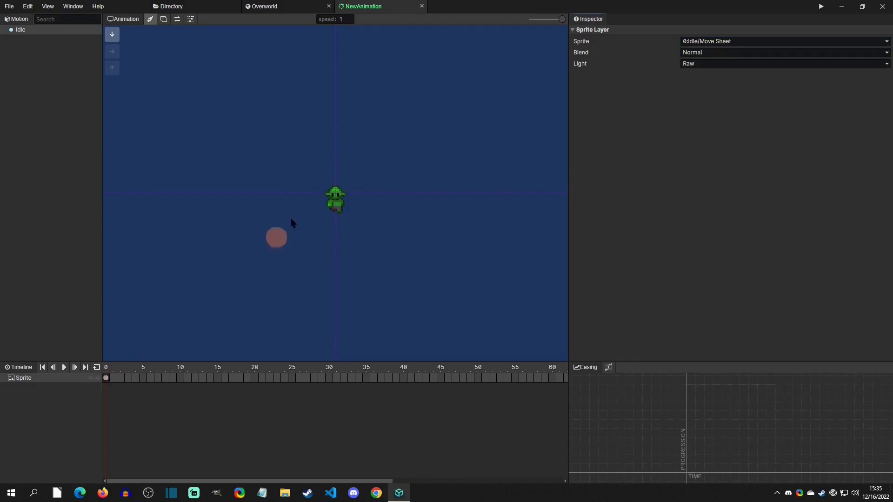
Use the middle sprite of the sheet's first row for frame 0 and move it up to a vertical position of about -9 px.
left_click(336, 200)
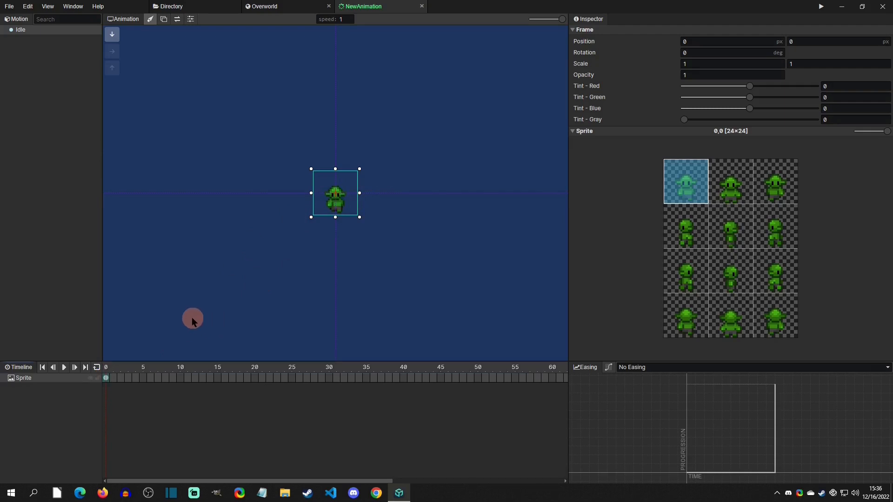
left_click(747, 192)
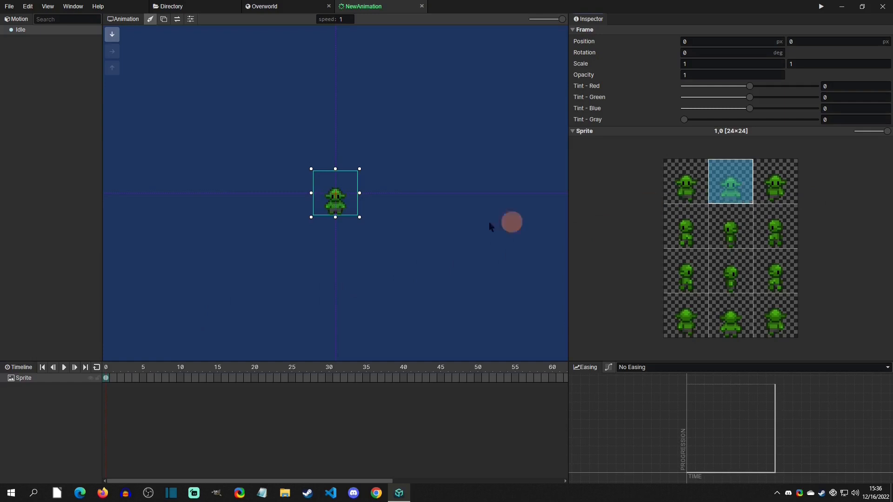
left_click_drag(345, 207, 344, 189)
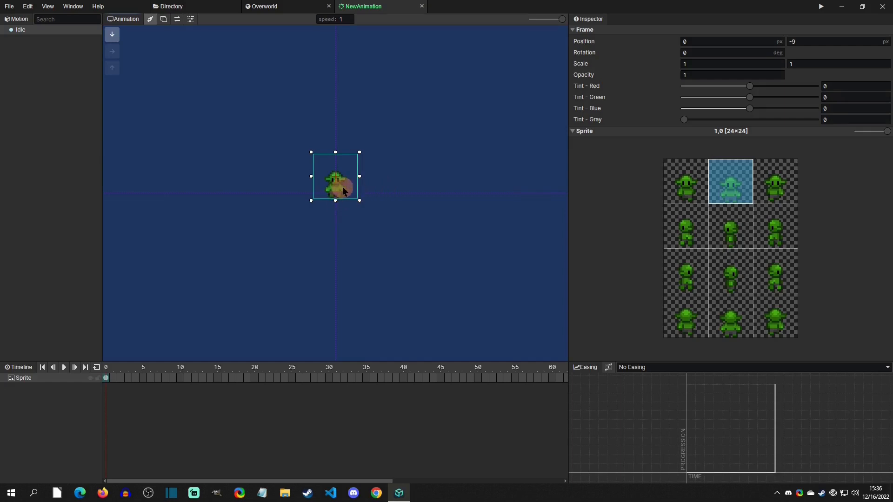
Raise the sprite in the Idle motion's down-facing frame 0 to a vertical position of -10 px.
left_click_drag(342, 190, 342, 184)
left_click(799, 41)
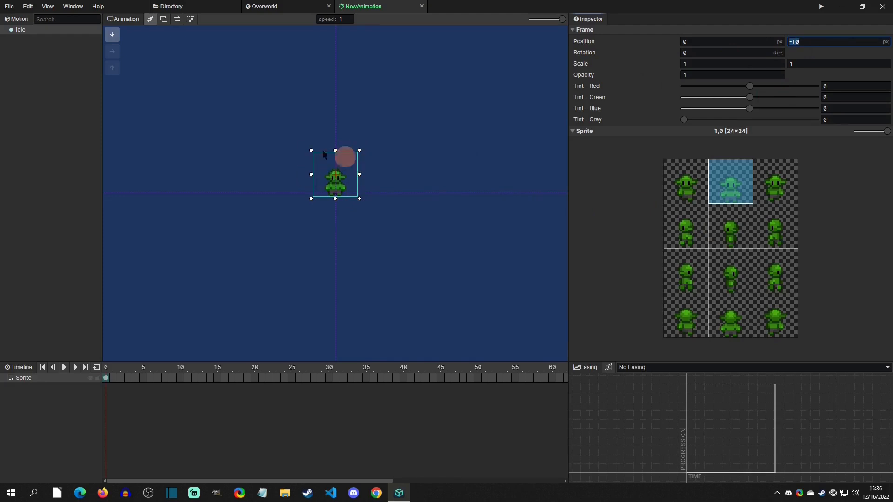
Assign 0:Idle/Move Sheet as the Sprite layer's image for the Idle motion's right-facing direction.
left_click(117, 51)
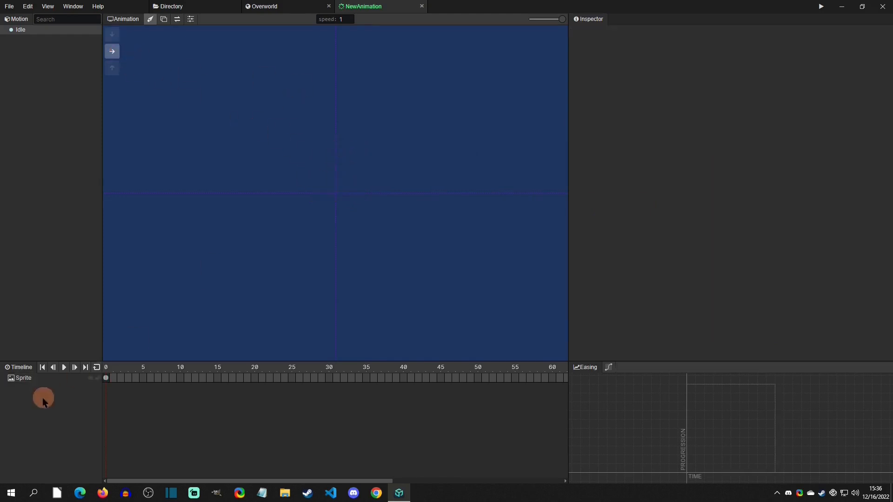
left_click(51, 377)
left_click(721, 41)
left_click(720, 57)
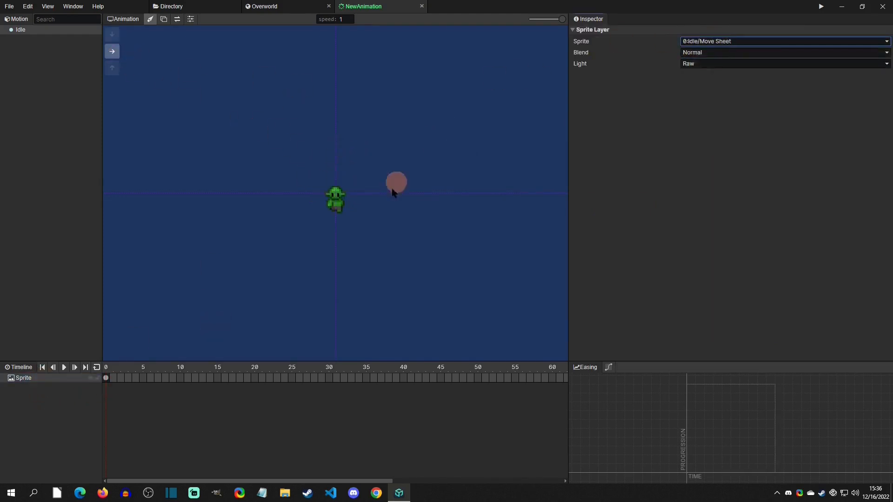
Use the middle sprite of the sheet's third row for the right-facing frame 0 and set its vertical position to -10 px.
left_click(344, 208)
left_click(343, 207)
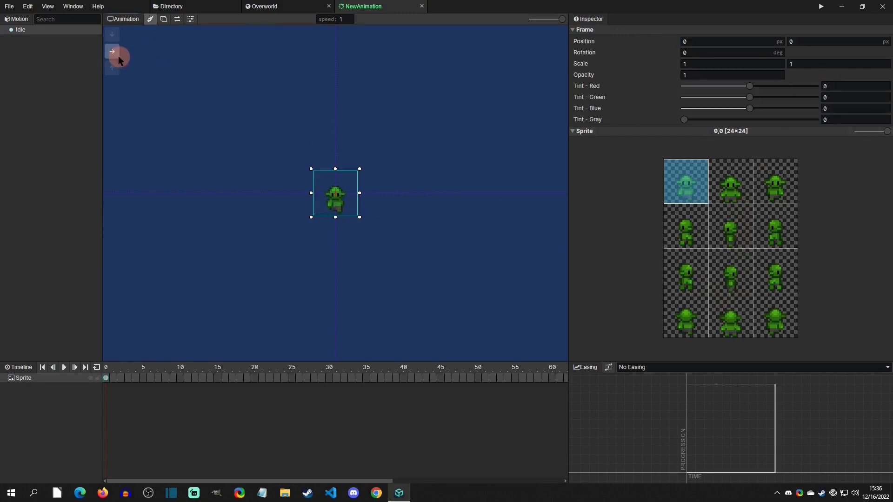
left_click(729, 268)
left_click(805, 42)
type("-10")
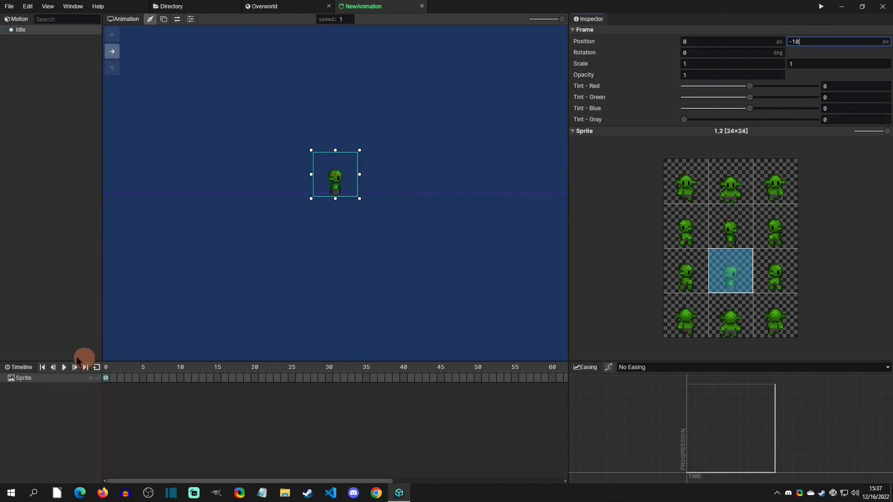
Assign 0:Idle/Move Sheet as the Sprite layer's image for the Idle motion's up-facing direction.
left_click(112, 67)
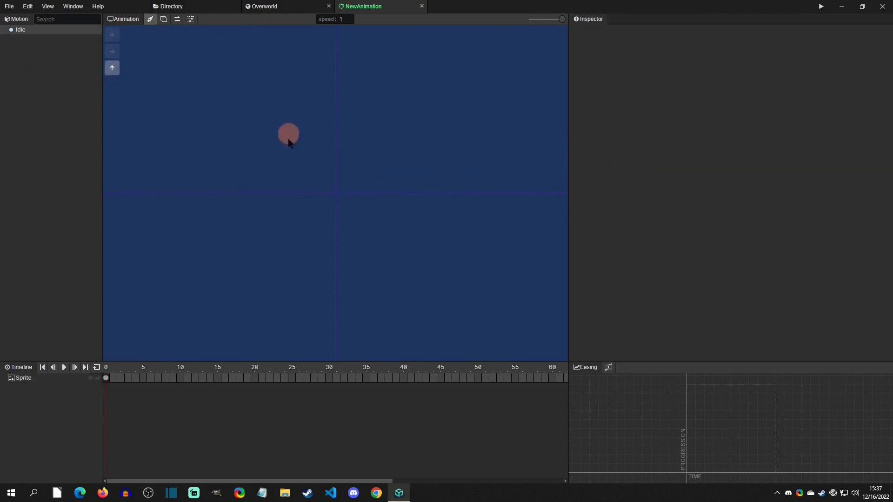
left_click(19, 378)
left_click(724, 41)
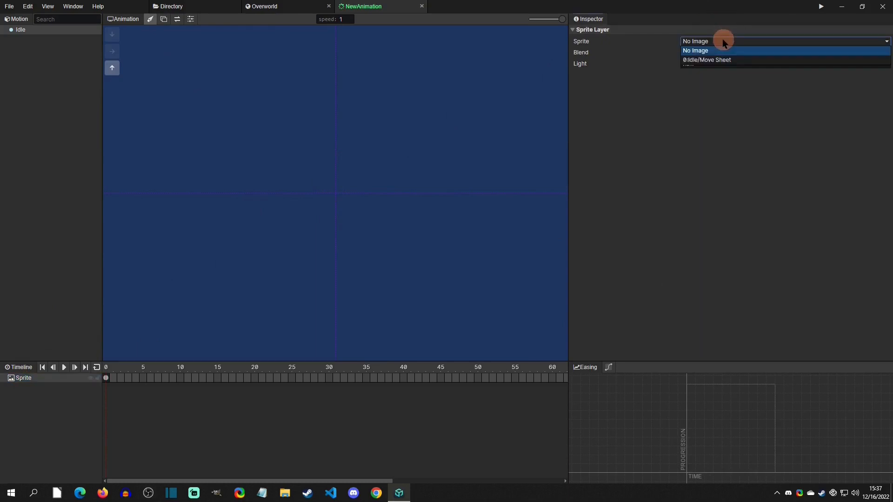
left_click(717, 61)
Use the middle sprite of the sheet's fourth row for the up-facing frame 0 and set its vertical position to -10 px.
left_click(341, 200)
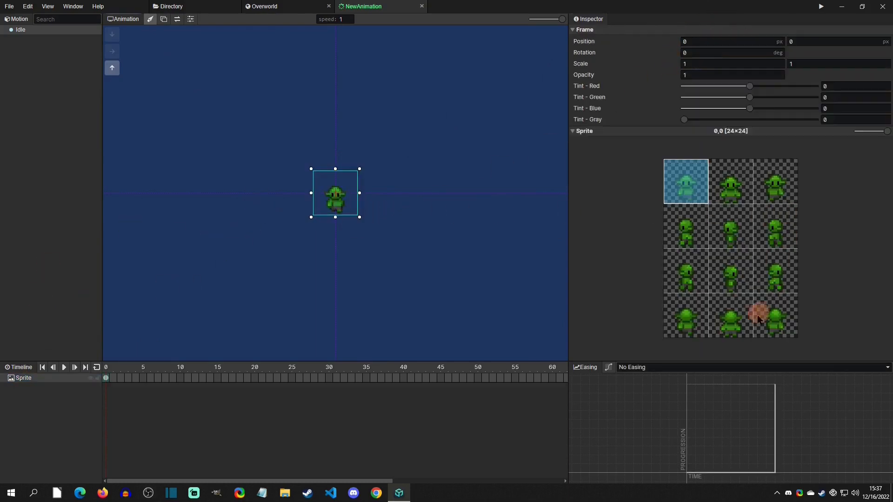
left_click(731, 321)
left_click(821, 42)
type("-10")
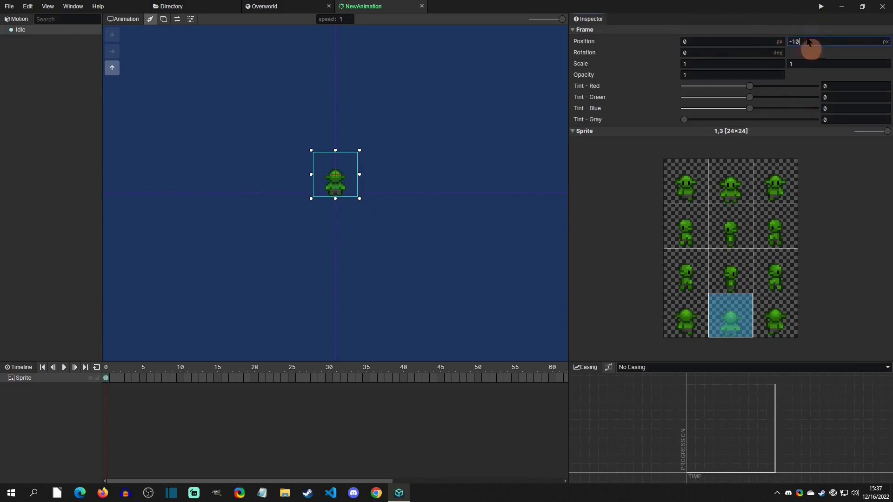
left_click(405, 136)
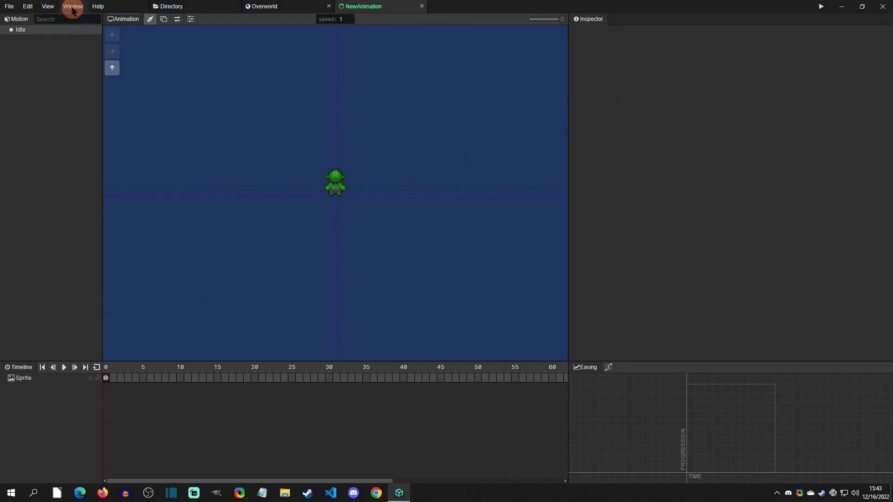
Set the Player Actor in the project settings to NewActor from the Actors/NewActor folder.
left_click(73, 6)
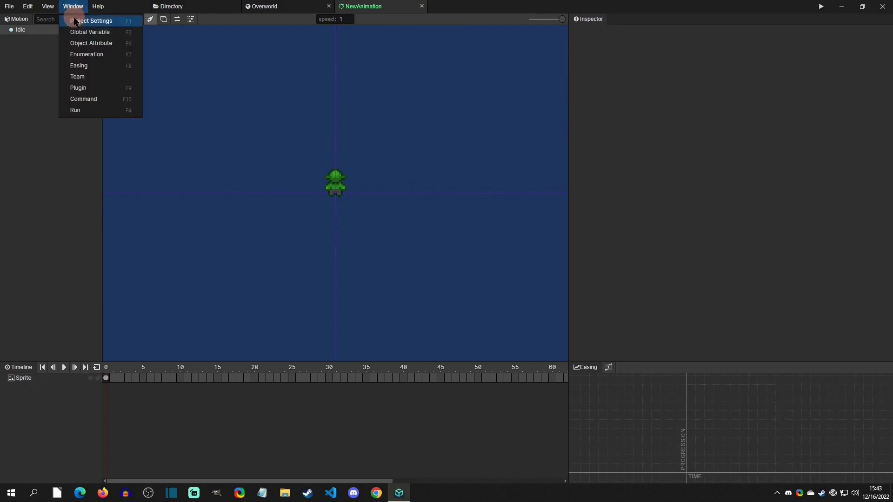
left_click(77, 20)
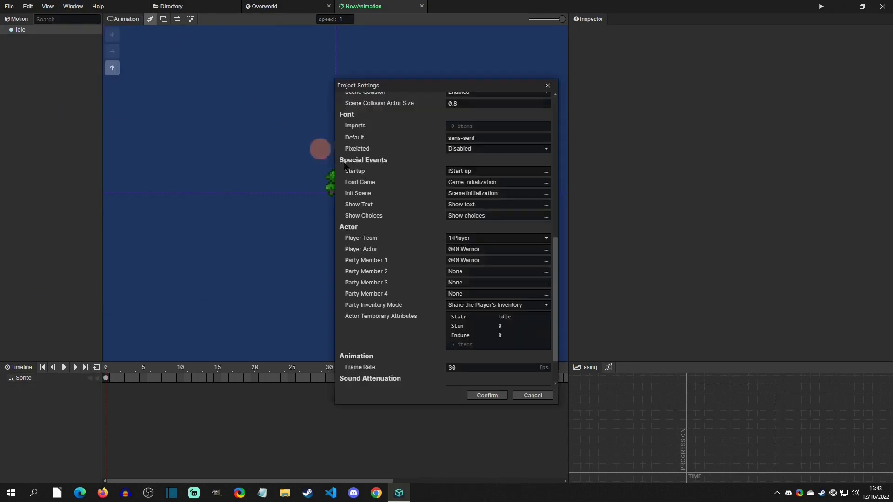
left_click_drag(554, 243, 568, 337)
left_click(484, 203)
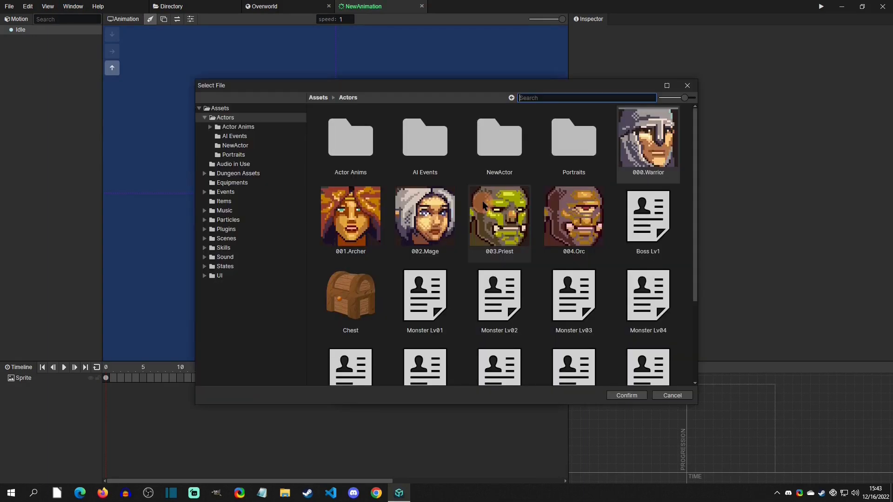
left_click(499, 148)
double_click(498, 149)
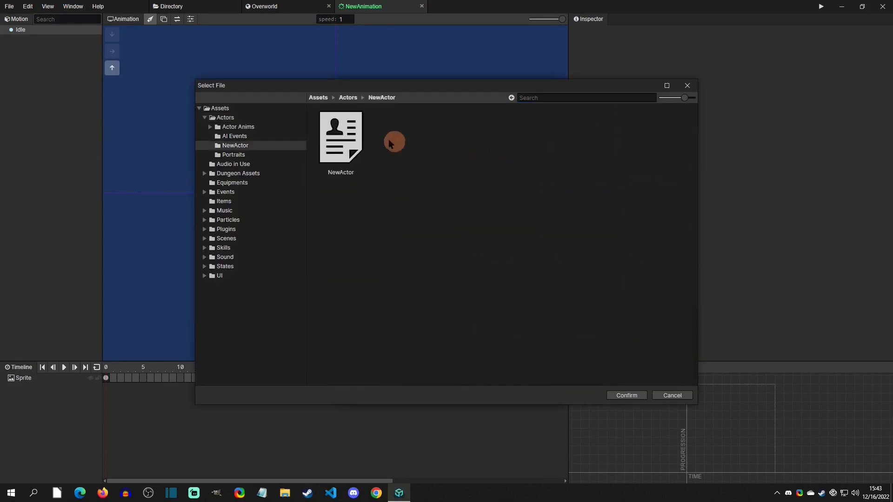
double_click(358, 134)
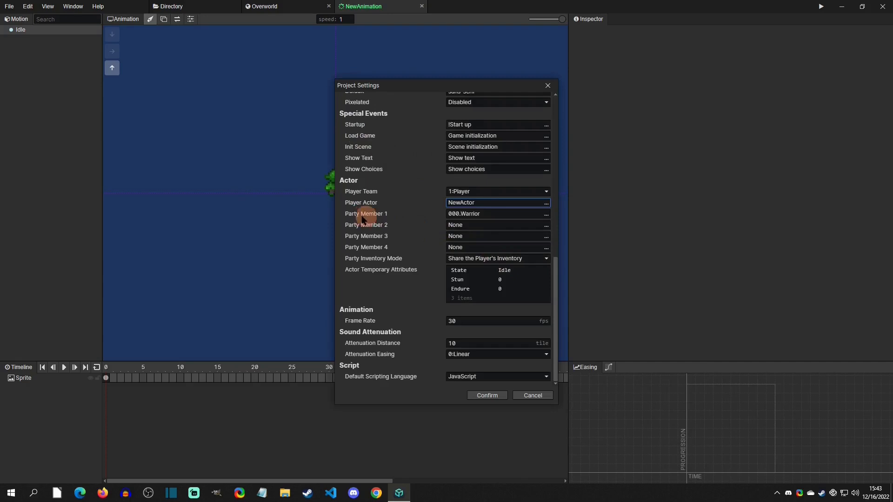
Set Party Member 1 to None and confirm the project settings.
left_click(504, 214)
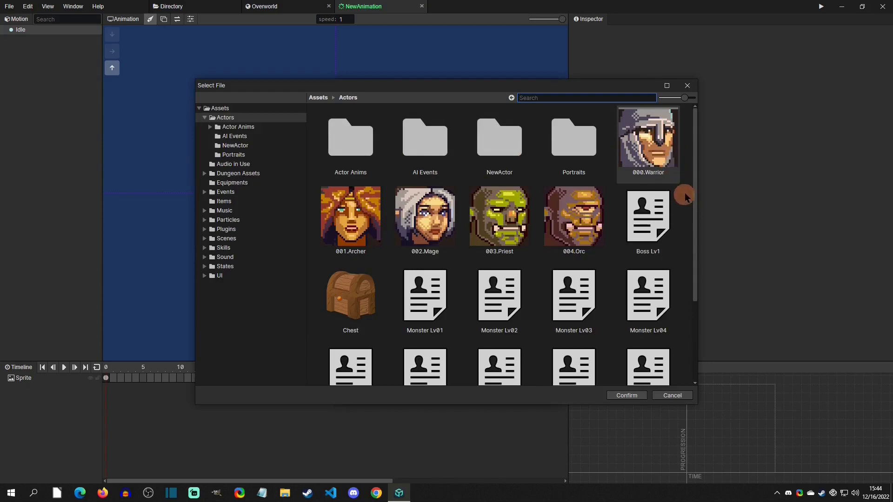
left_click(688, 165)
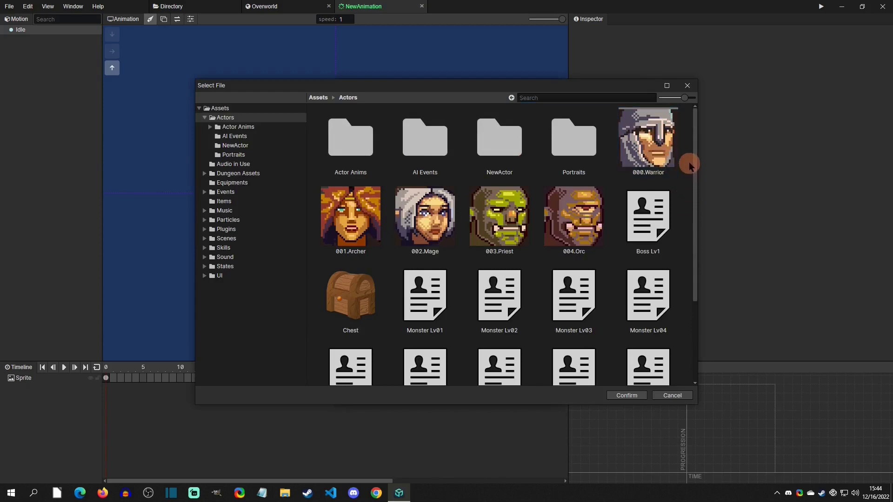
left_click(626, 395)
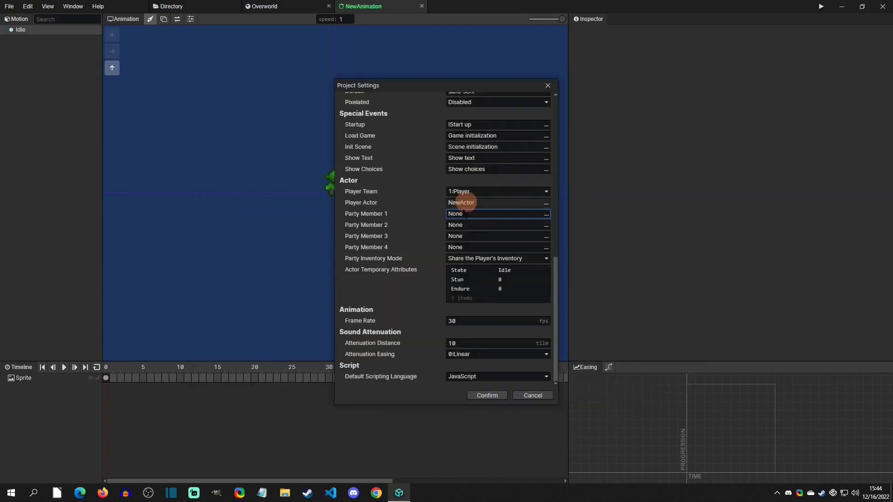
left_click(487, 395)
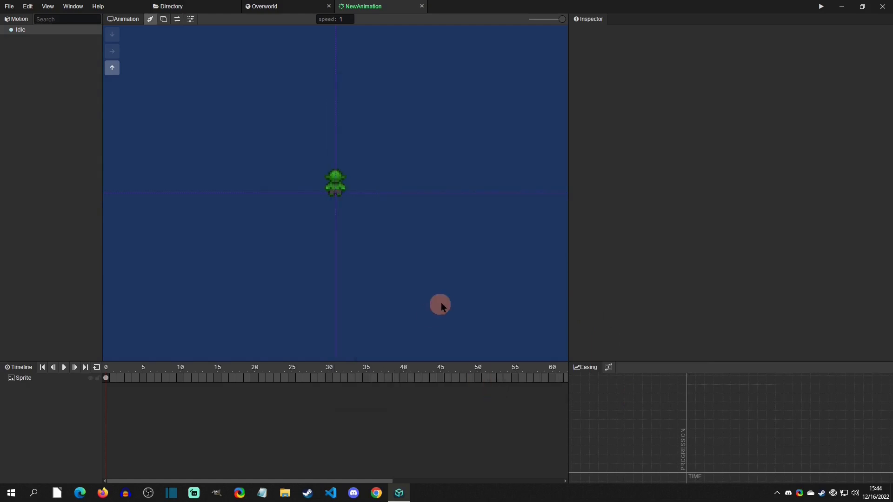
Return to the Overworld scene and set the NewActor file's Move Motion to Idle.
left_click(263, 7)
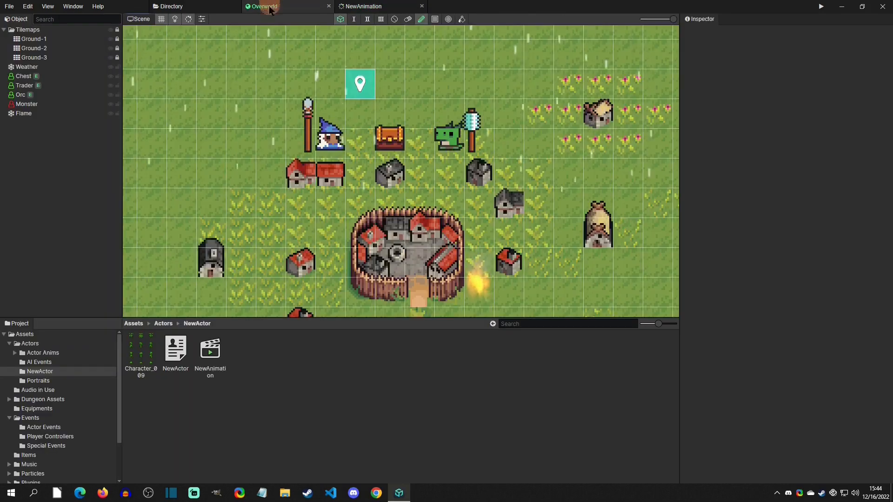
left_click(180, 353)
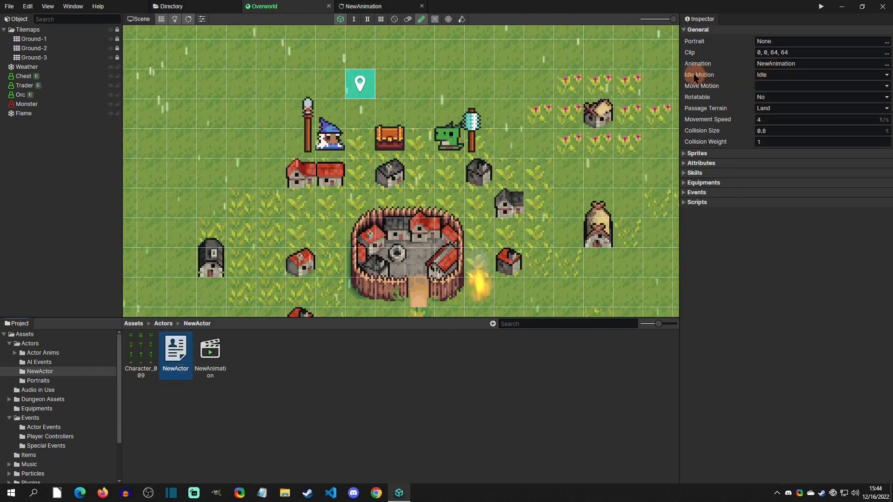
left_click(774, 76)
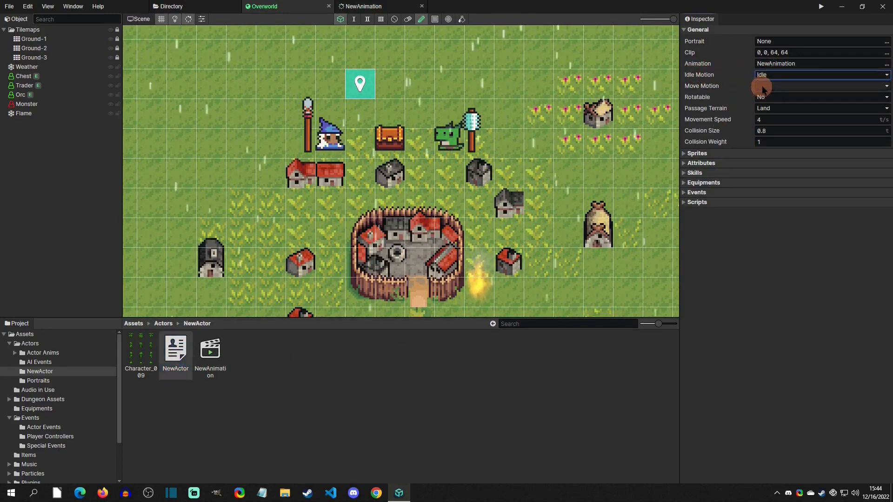
left_click(774, 87)
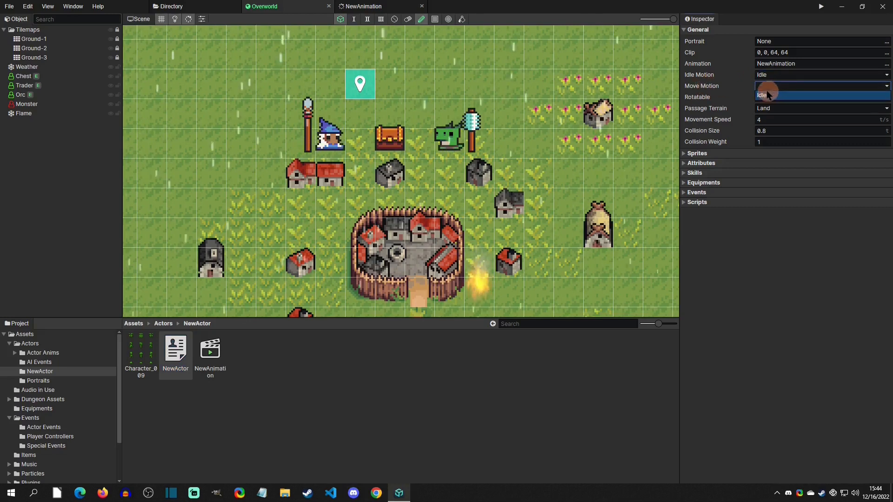
left_click(766, 93)
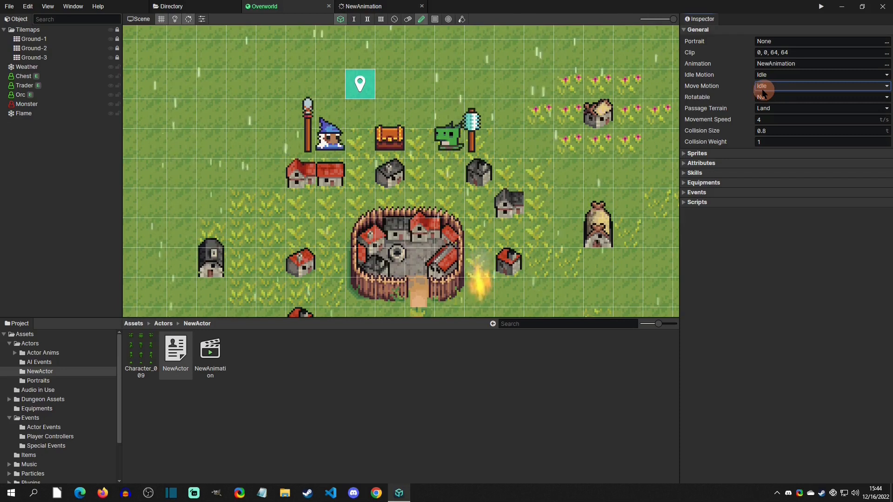
Mute the system audio and playtest the game, walking the new actor in all four directions to check its facing sprites.
key("XF86AudioMute")
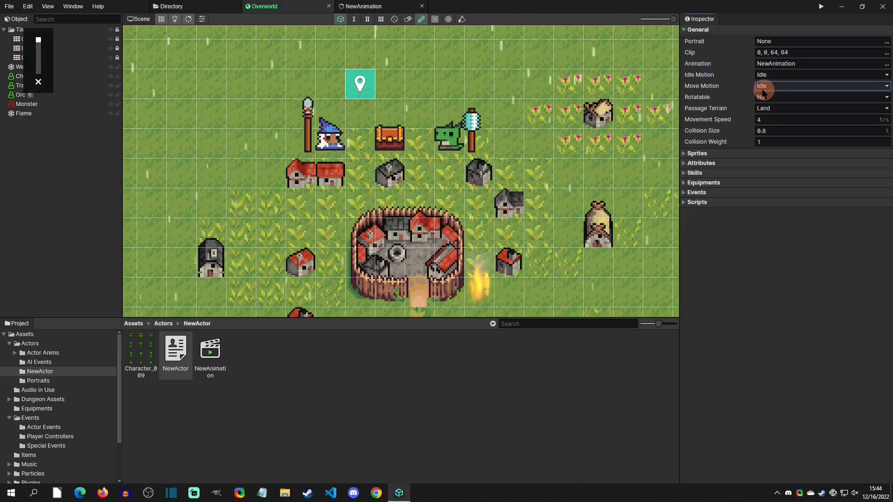
left_click(821, 6)
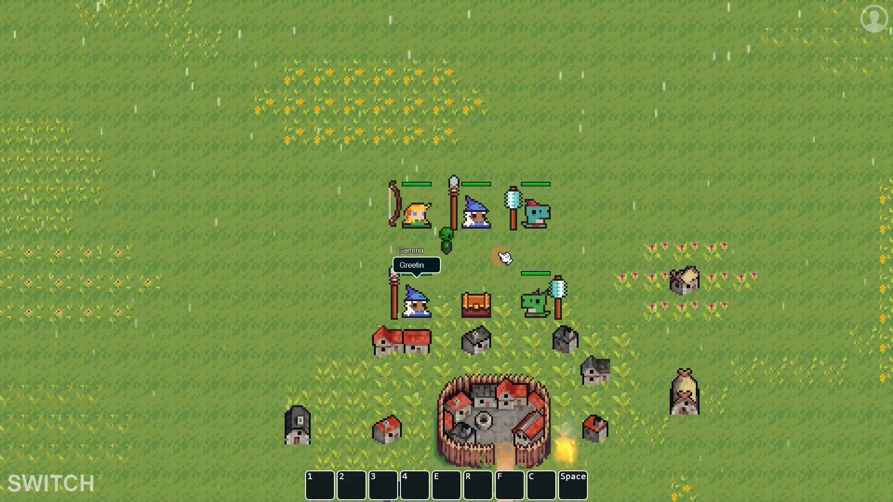
key("d")
key("s")
key("w")
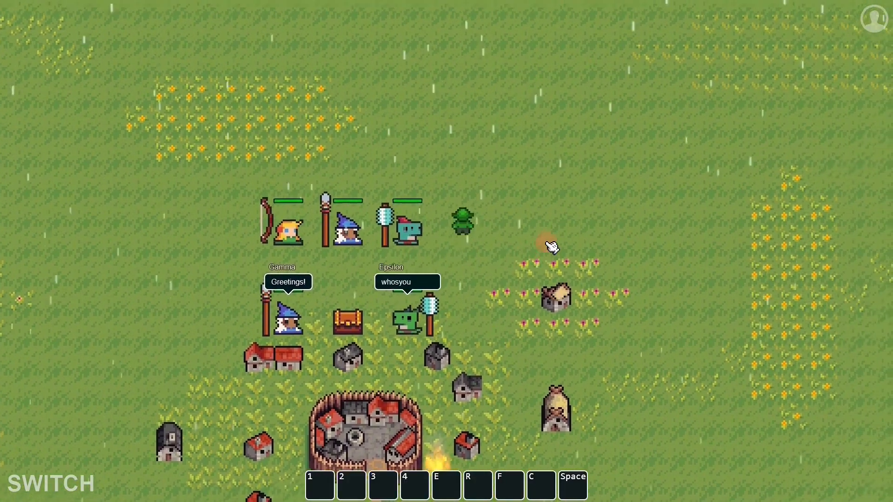
key("d")
key("s")
key("a")
key("w")
key("w")
key("a")
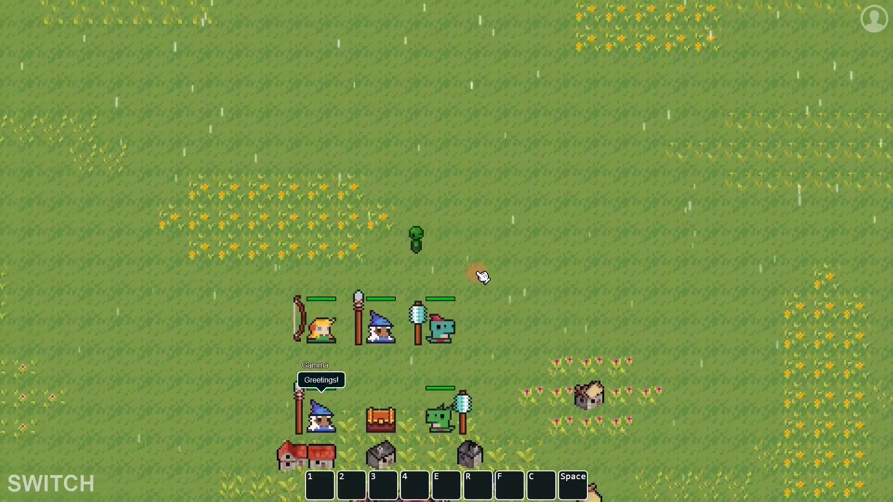
key("a")
key("s")
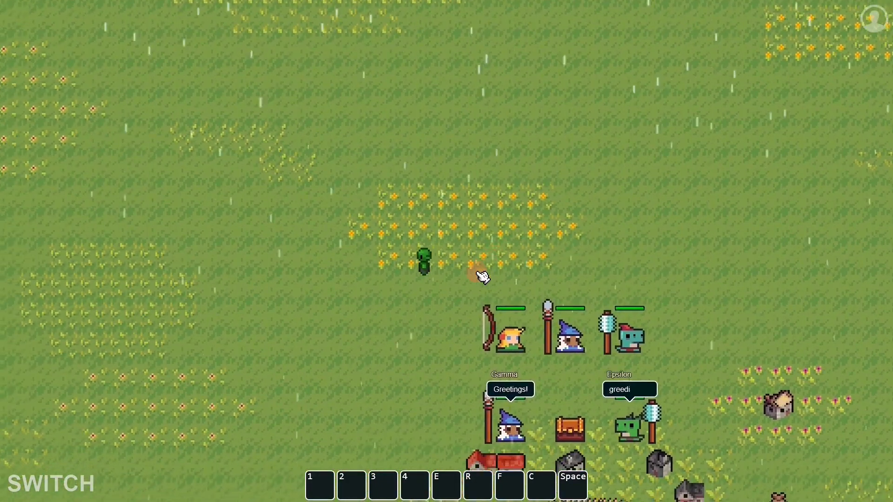
key("d")
key("w")
key("s")
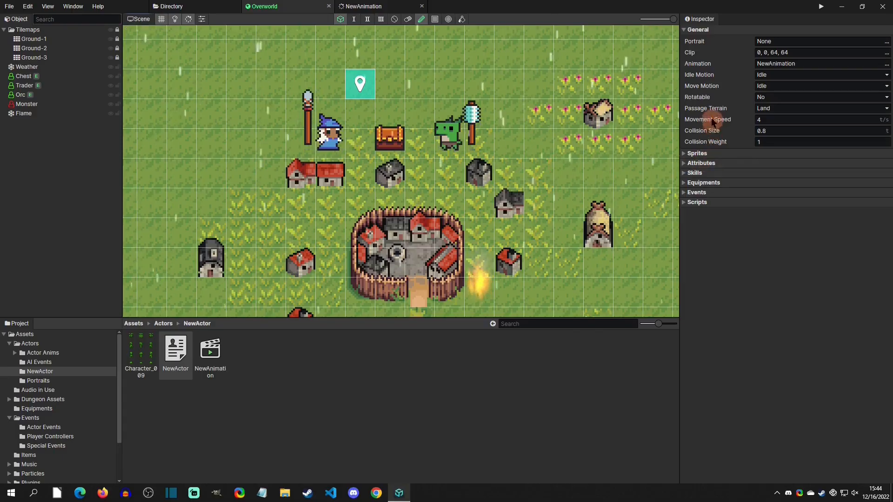
Set NewActor's Movement Speed to 6 t/s and its Collision Weight to 1.
double_click(776, 117)
type("6")
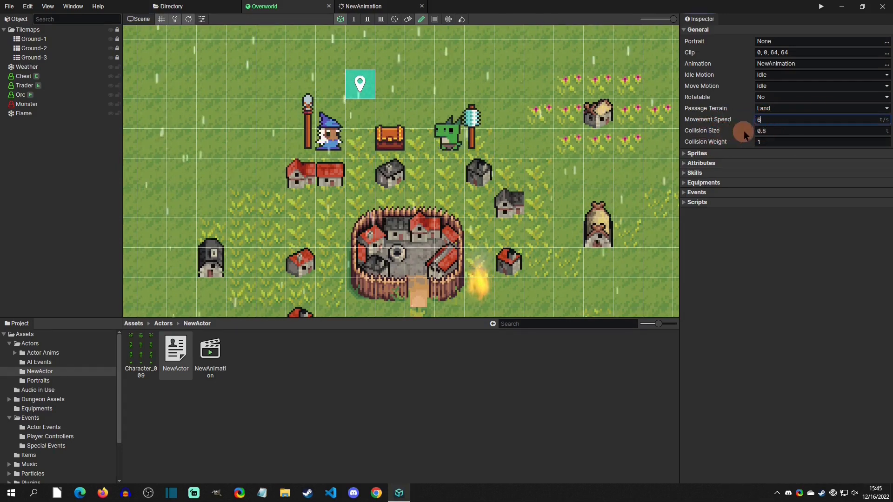
double_click(758, 141)
type("1")
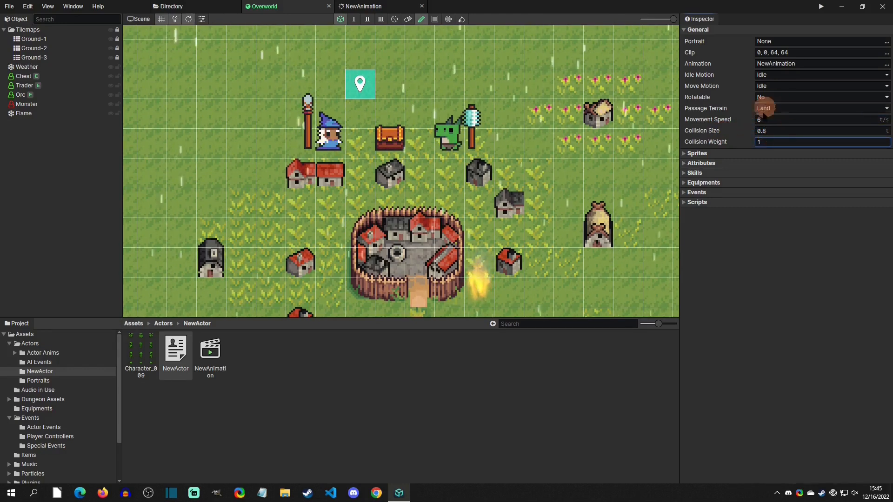
left_click(775, 120)
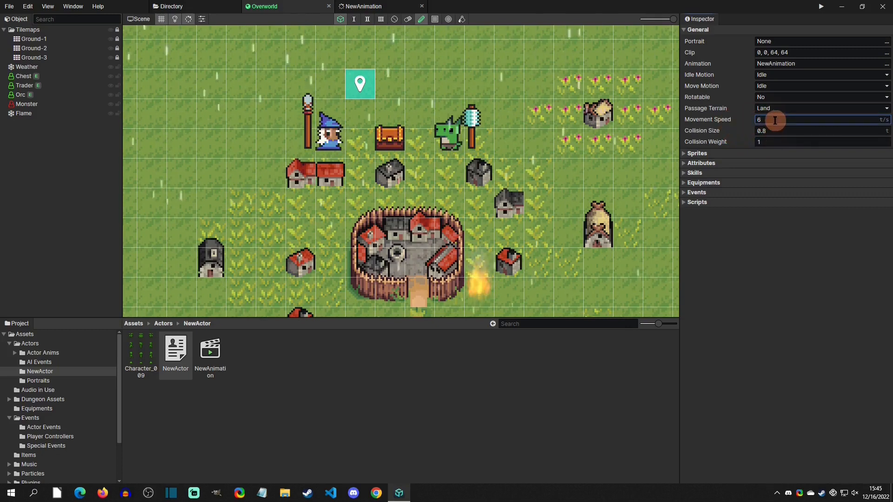
In NewAnimation, duplicate the Idle motion and change the copy's motion to Move.
left_click(362, 6)
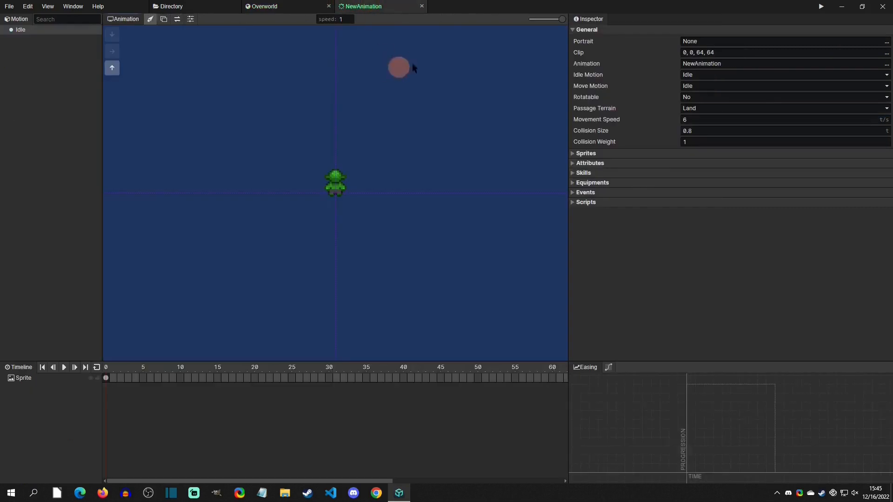
left_click(24, 30)
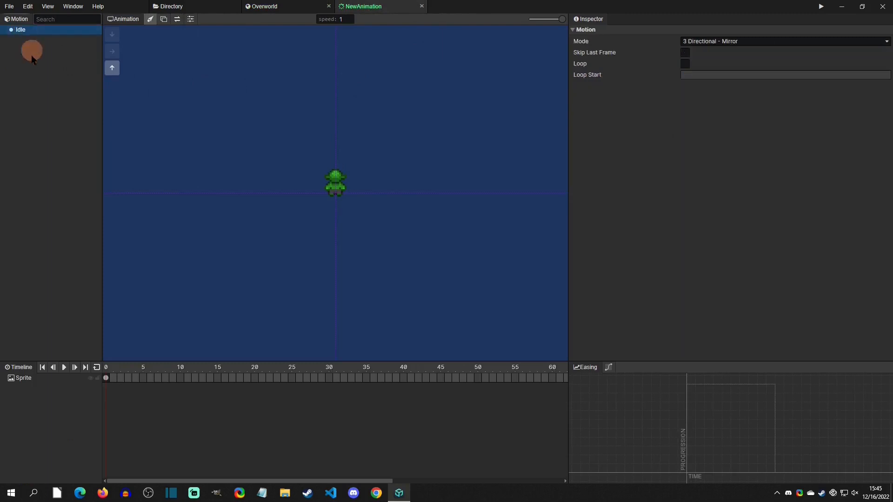
key("ctrl+v")
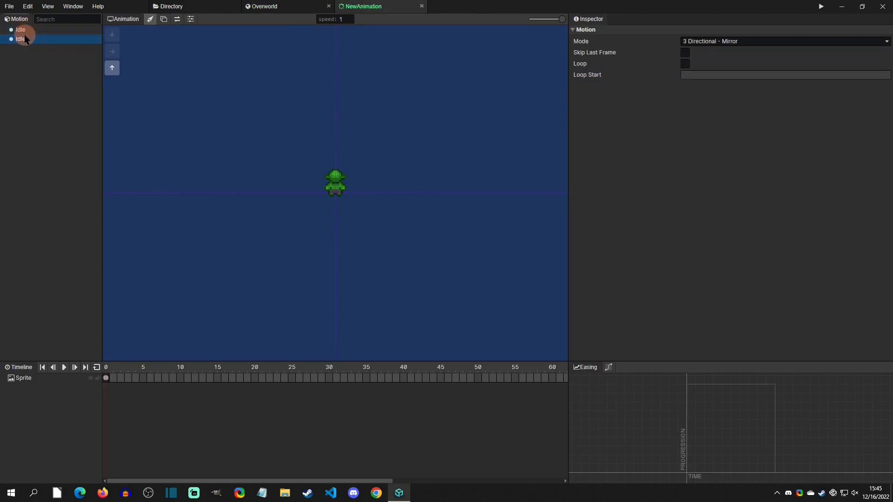
right_click(23, 43)
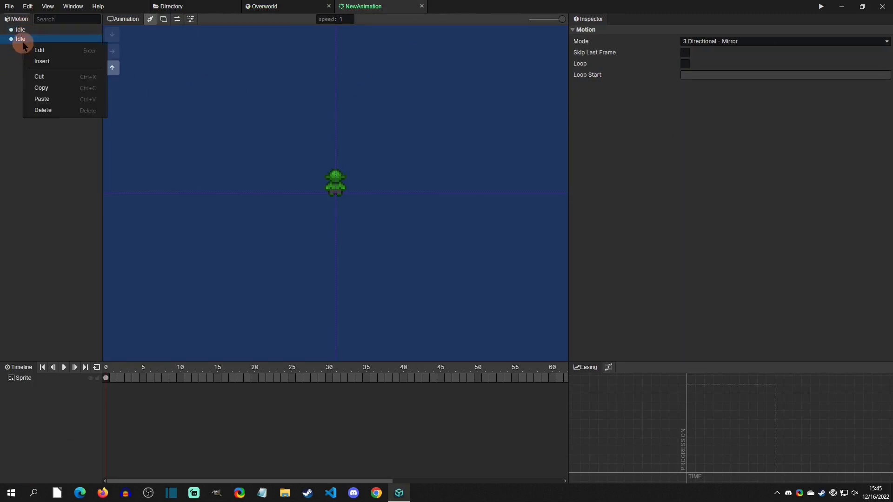
left_click(44, 46)
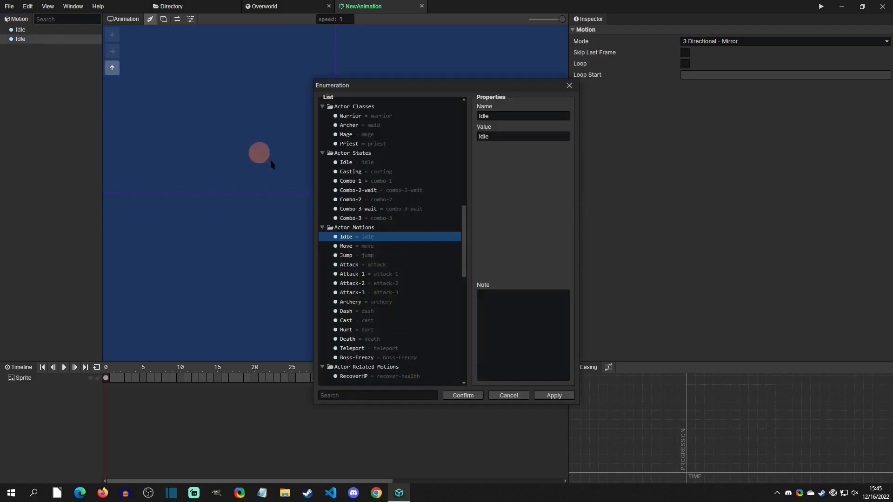
left_click(352, 244)
left_click(356, 245)
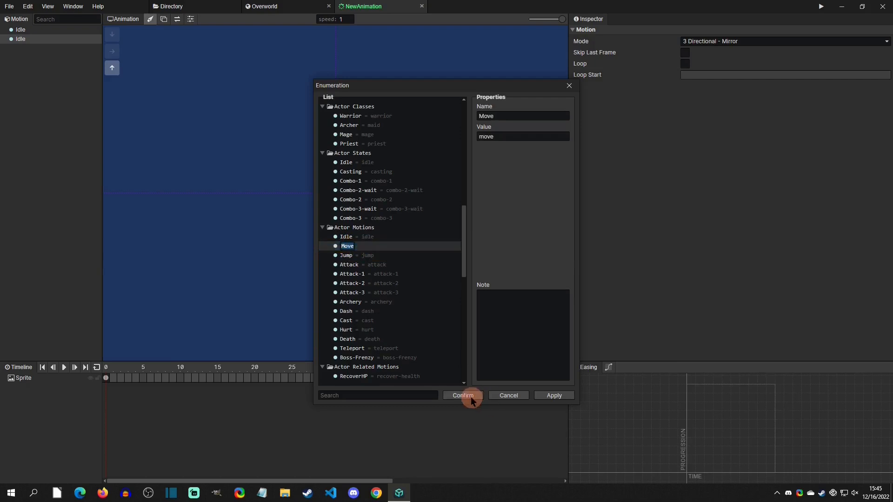
left_click(470, 399)
In the Move motion's downward direction, extend the Sprite layer's first keyframe to frame 5.
left_click(109, 33)
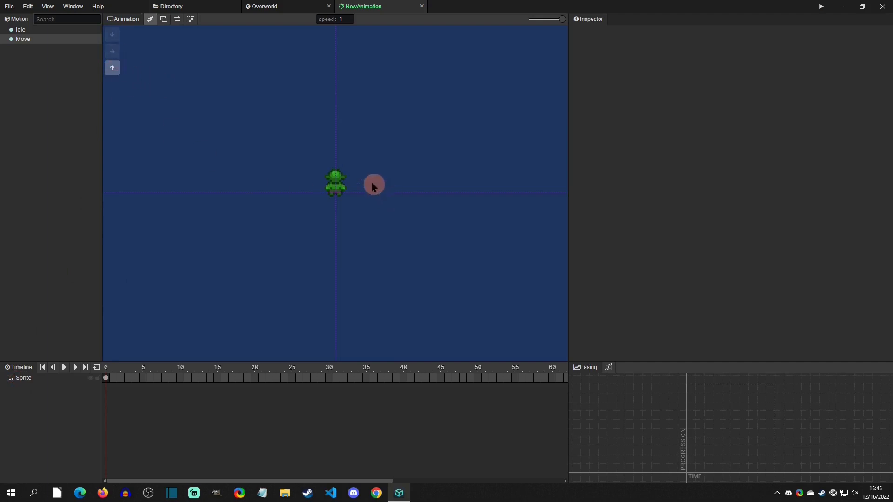
left_click(22, 40)
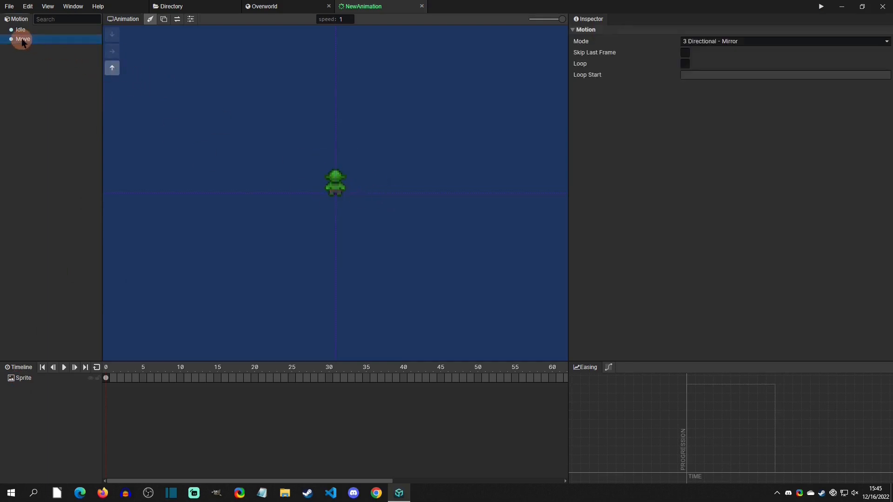
left_click(112, 33)
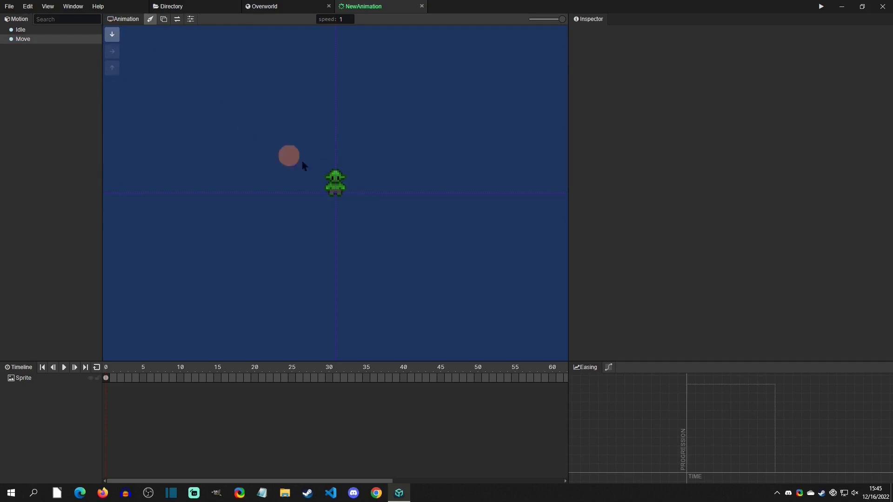
left_click(143, 378)
right_click(143, 380)
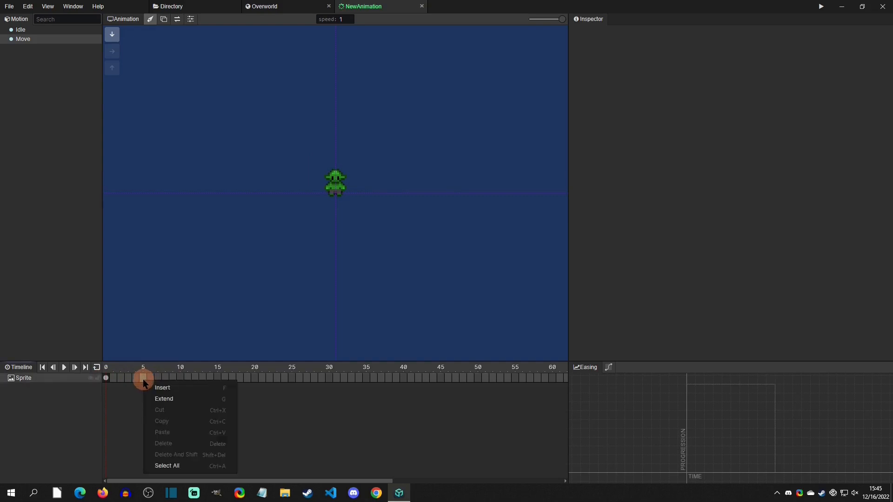
left_click(172, 399)
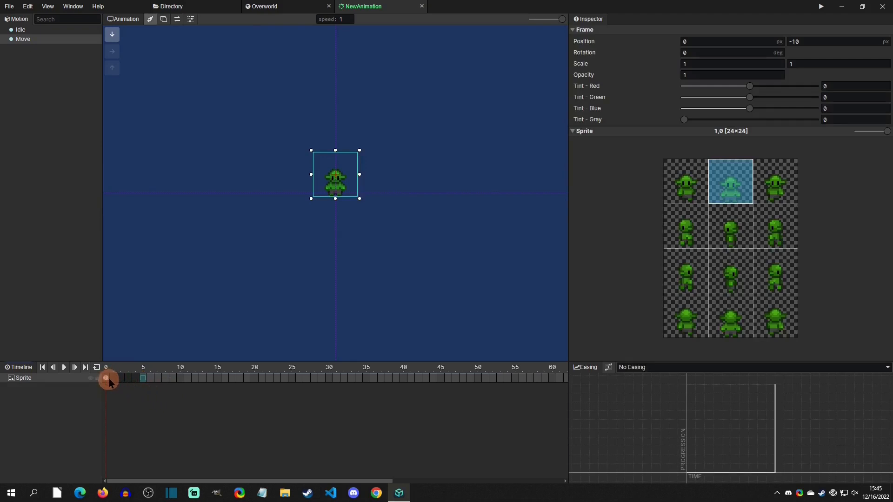
Copy the extended first keyframe of the downward Move animation to frames 6, 12 and 18.
left_click(150, 380)
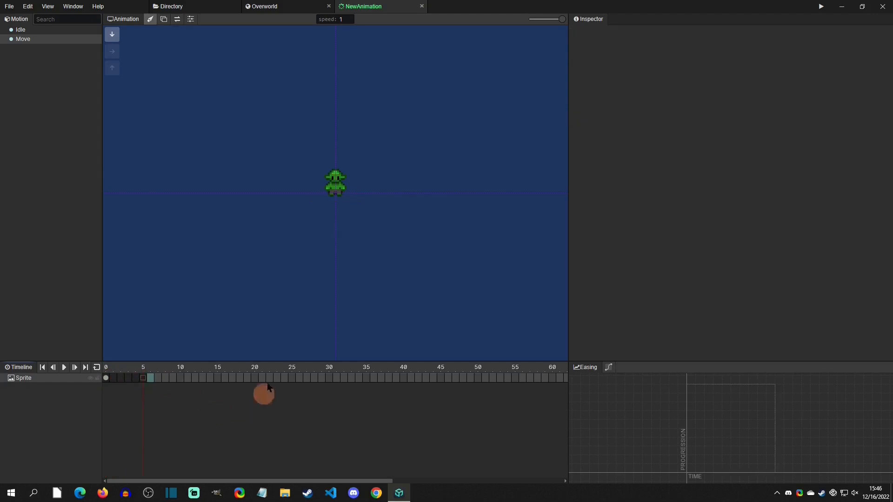
left_click(155, 381)
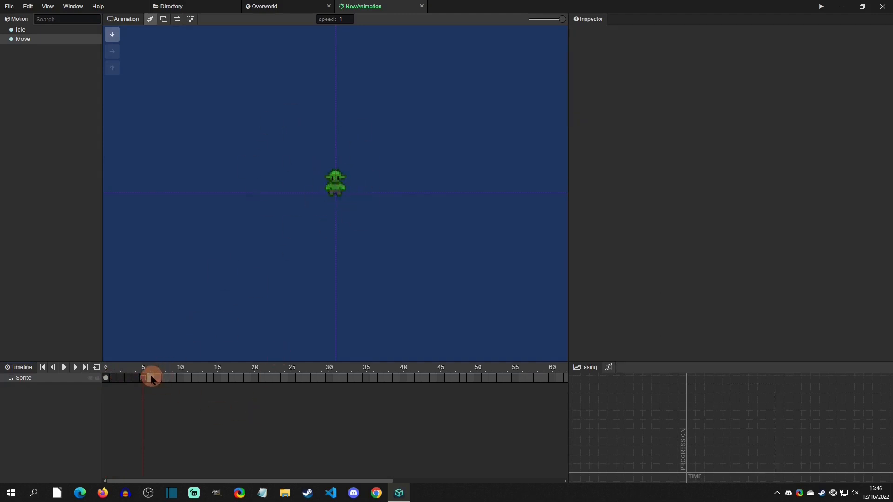
left_click(115, 380)
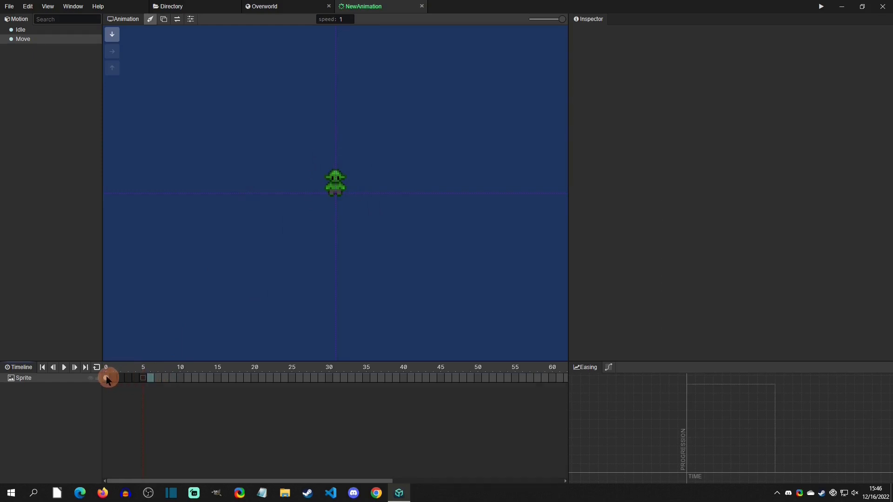
left_click(107, 379)
left_click(152, 378)
key("ctrl+v")
left_click(194, 378)
key("ctrl+v")
left_click(239, 378)
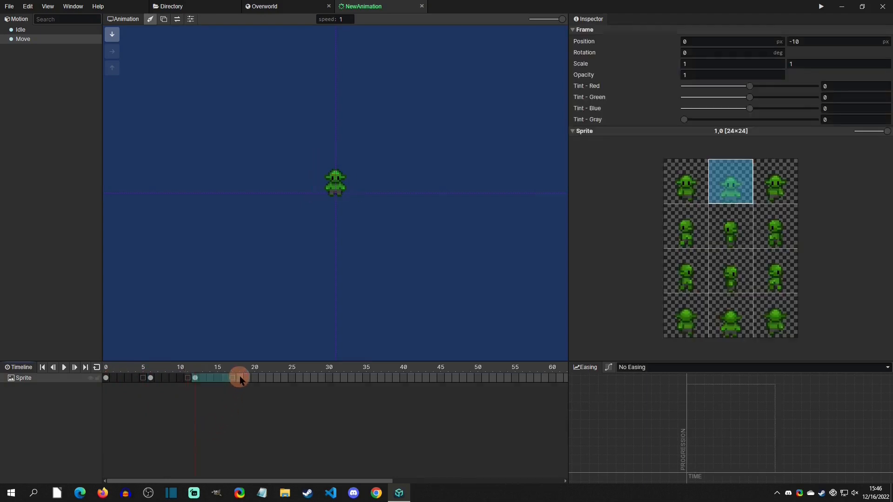
key("ctrl+v")
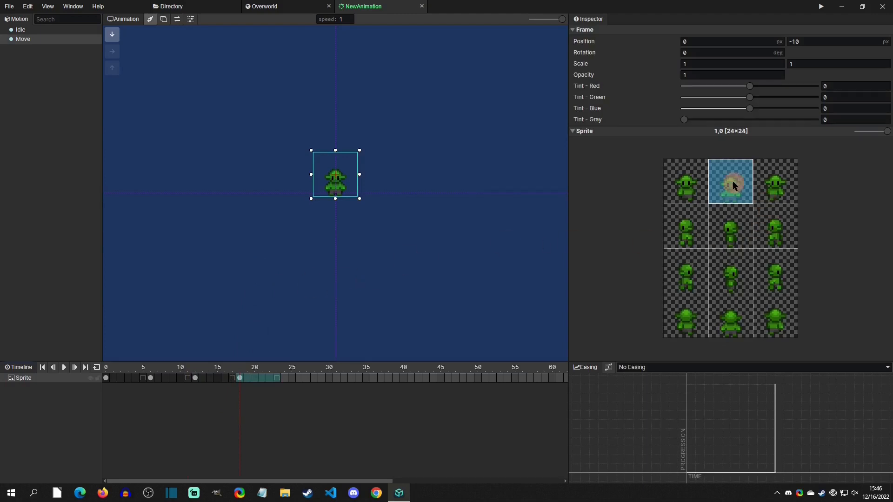
Preview the three front-facing walk sprites on the keyframe at frame 18, ending on sprite 1,0.
left_click(688, 175)
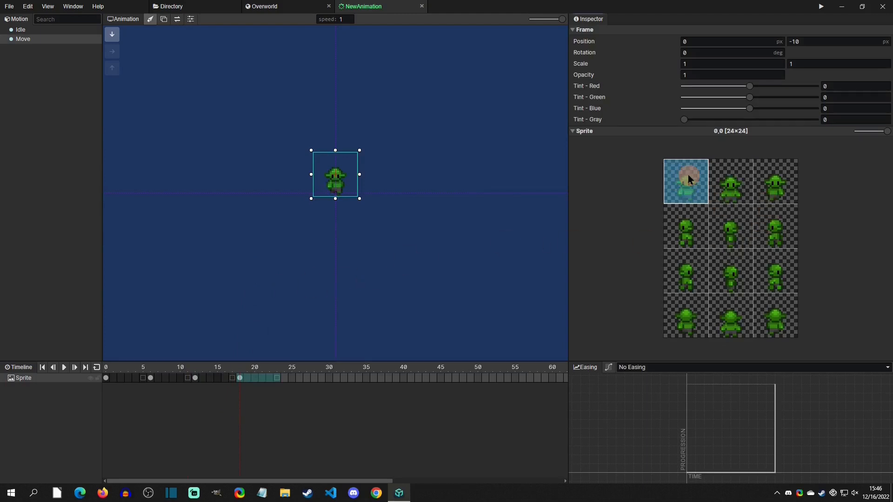
left_click(731, 181)
left_click(772, 182)
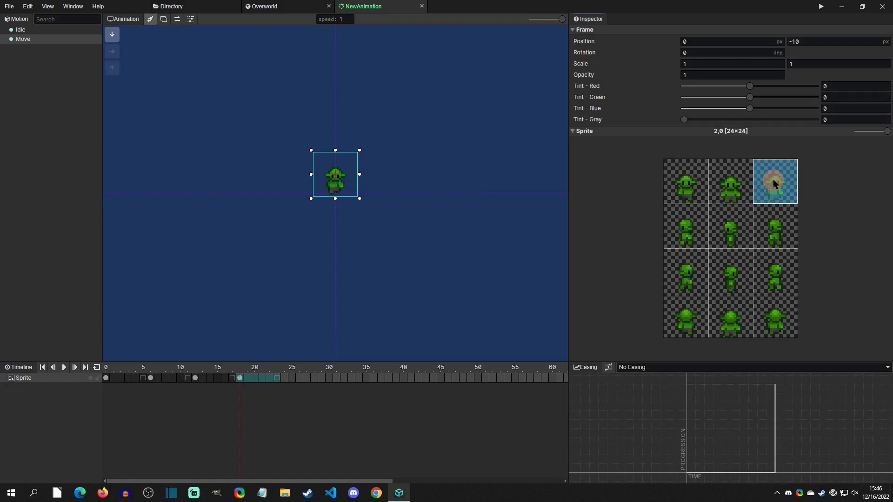
left_click(741, 180)
left_click_drag(679, 184, 111, 377)
Assign sprite 0,0 to the keyframe at frame 0, 1,0 at frames 6 and 18, and 2,0 at frame 12.
left_click(108, 378)
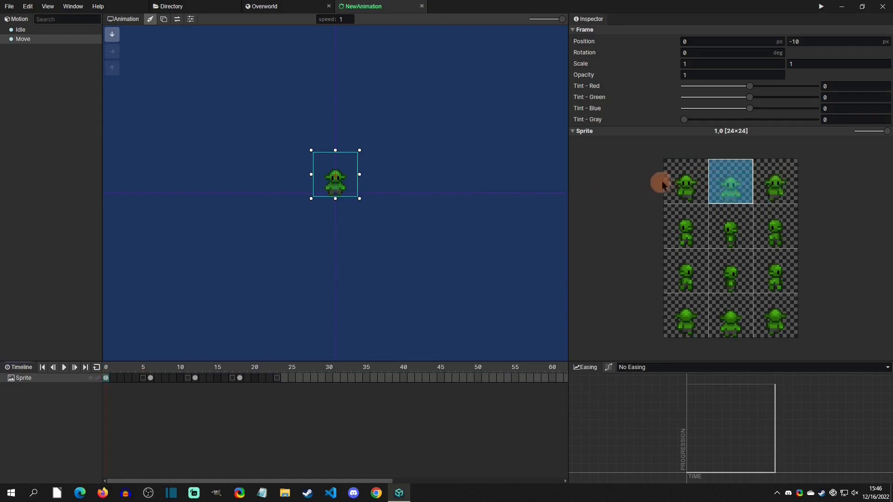
left_click(682, 179)
left_click(150, 378)
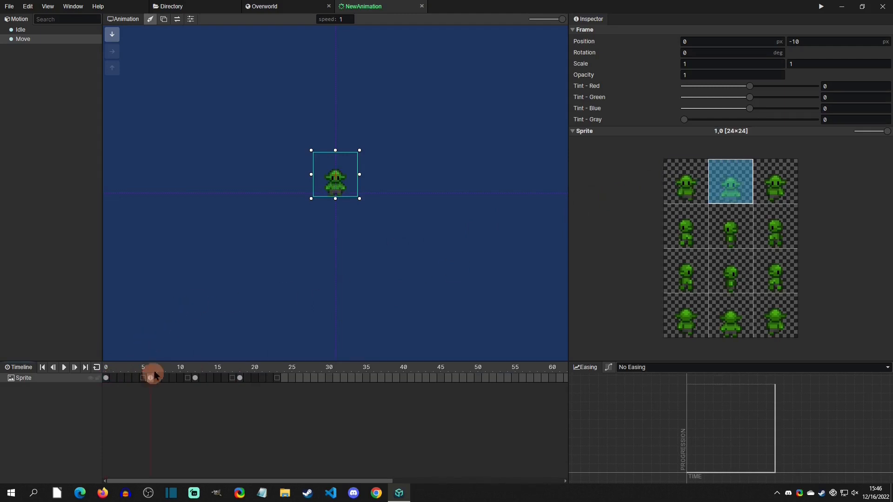
left_click(732, 181)
left_click(196, 378)
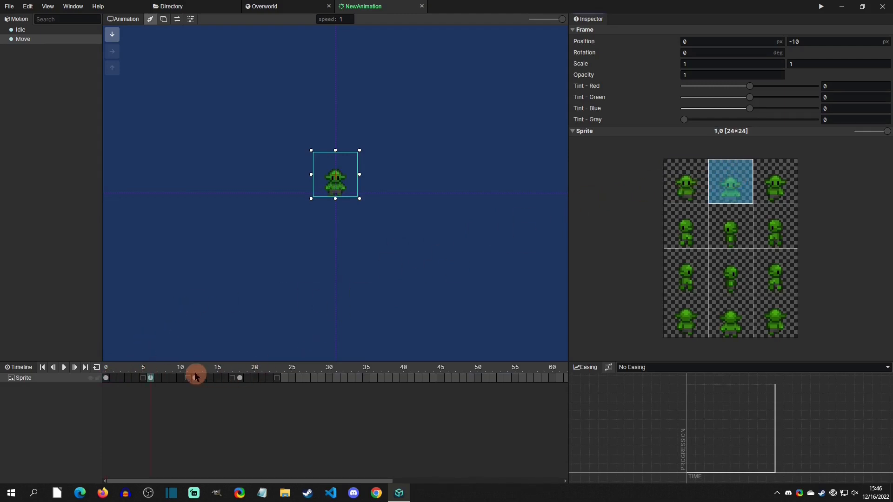
left_click(777, 162)
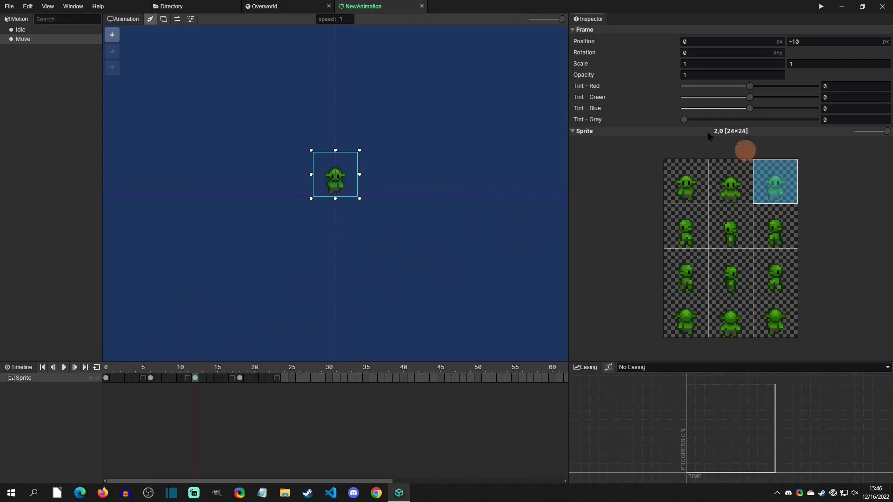
left_click(238, 377)
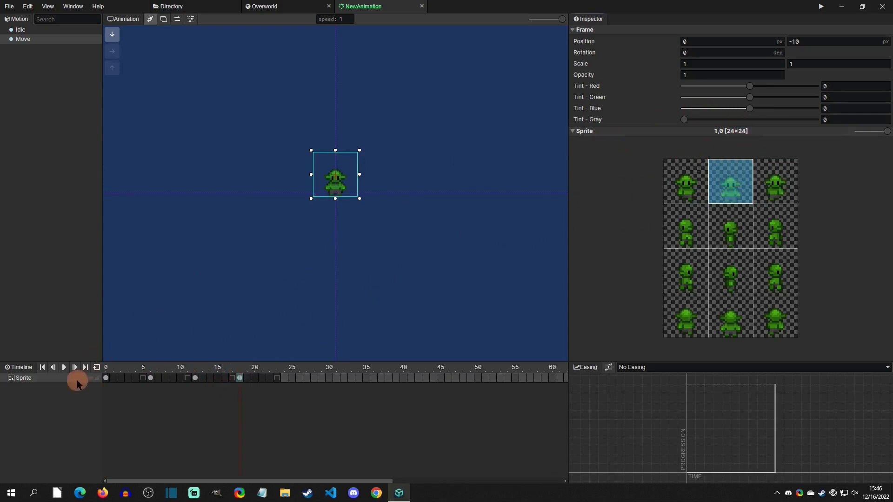
Turn on looped timeline playback and preview the downward walk animation.
left_click(95, 371)
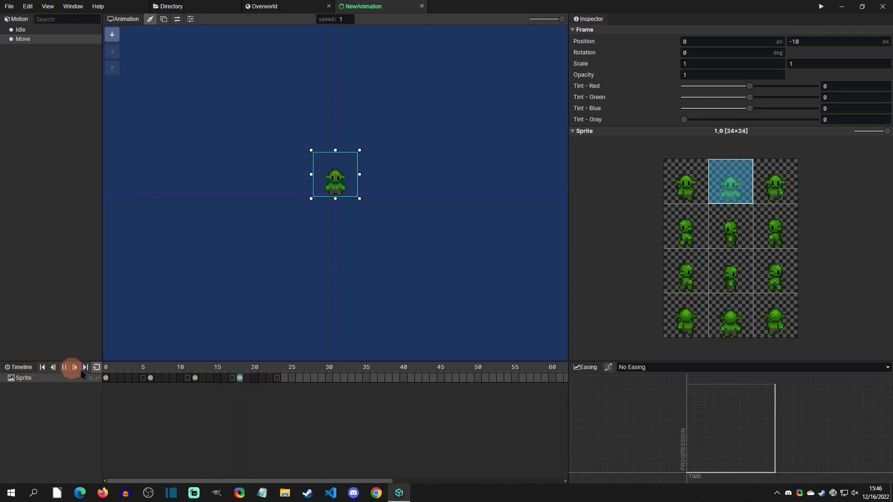
left_click(240, 378)
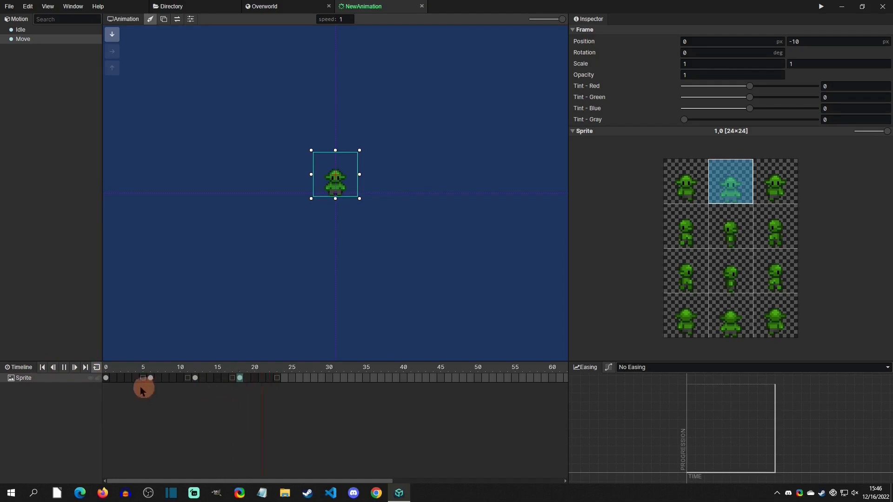
left_click(107, 379)
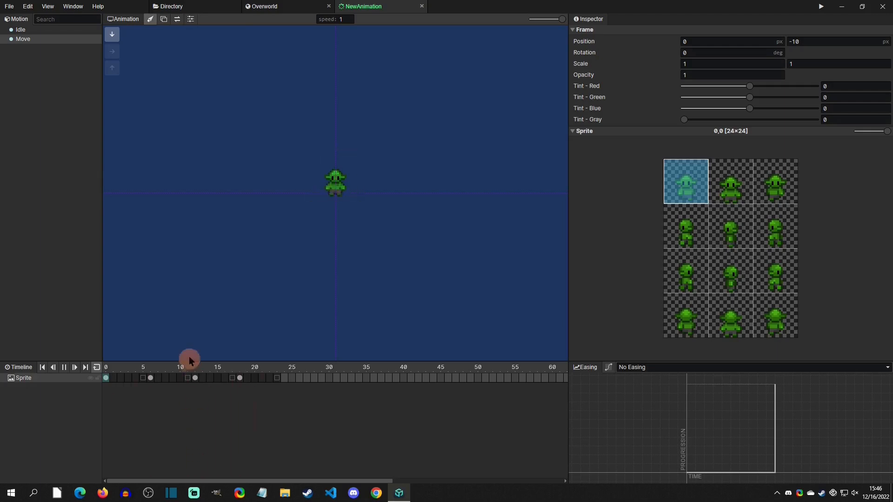
left_click(28, 379)
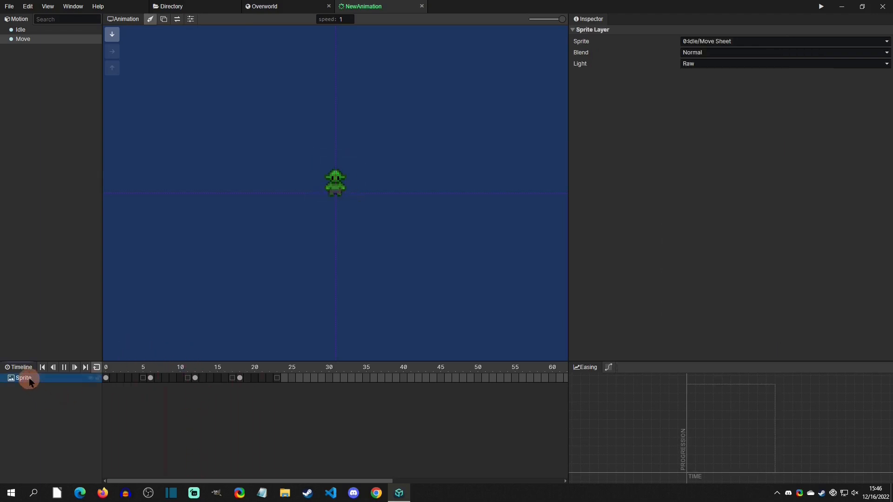
Enable Loop for the Move motion with Loop Start at 0.
left_click(24, 39)
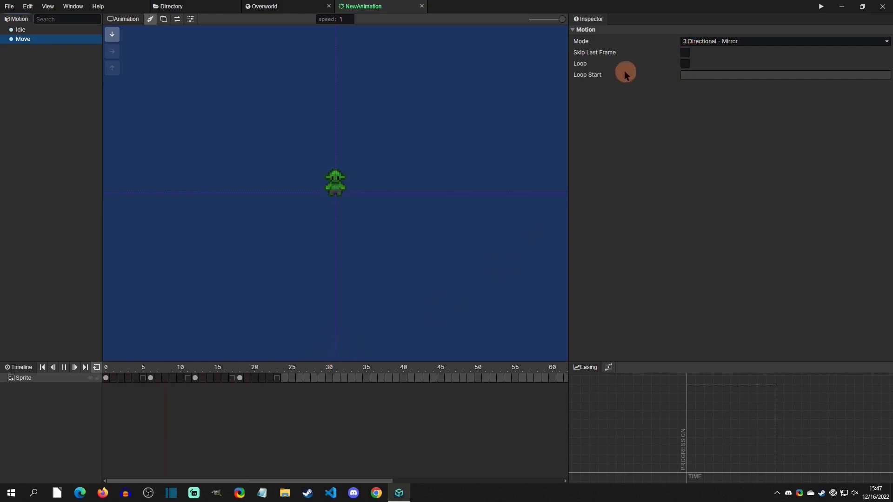
left_click(685, 65)
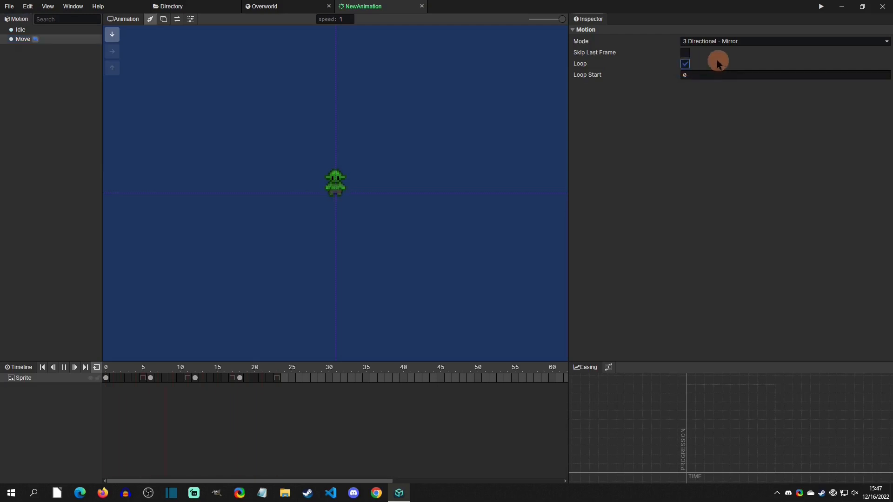
left_click(703, 75)
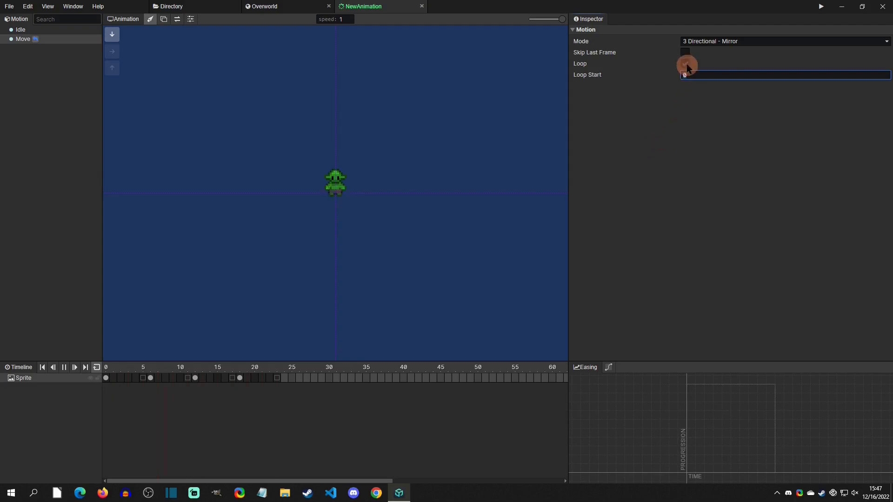
left_click(687, 135)
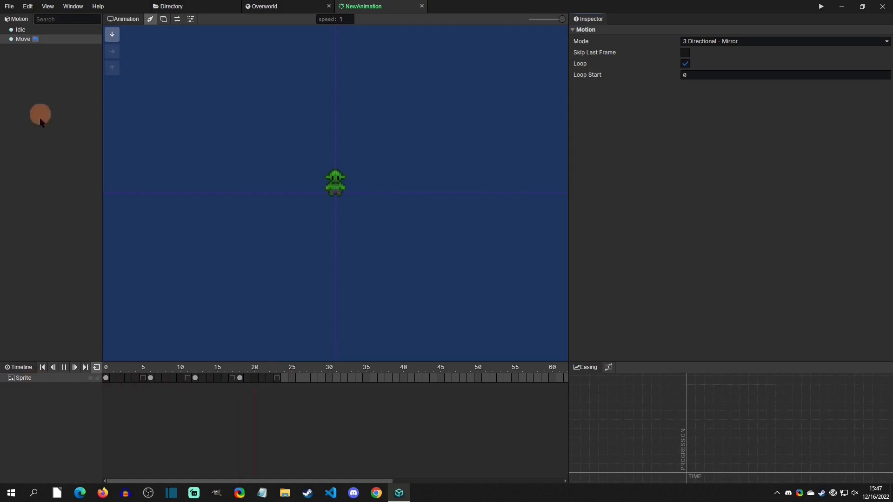
Copy the downward Sprite layer into the Move motion's right-facing direction and delete the single-keyframe Sprite layer there.
left_click(18, 378)
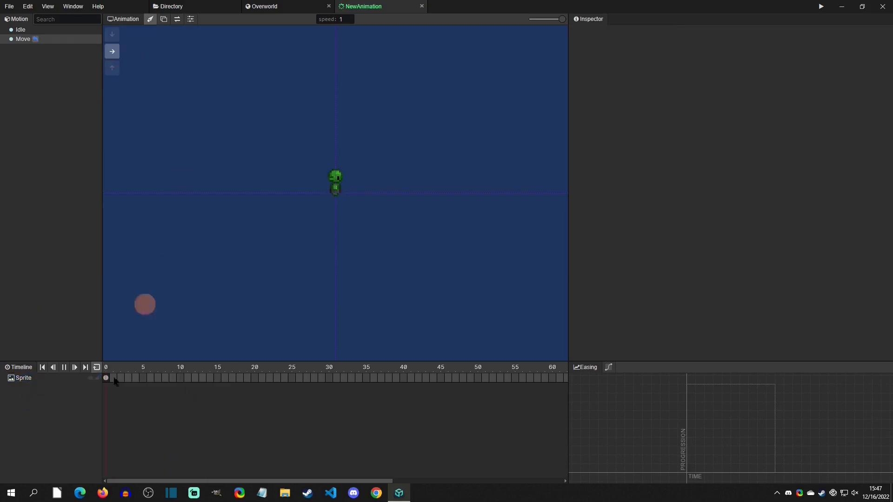
key("ctrl+v")
left_click(24, 378)
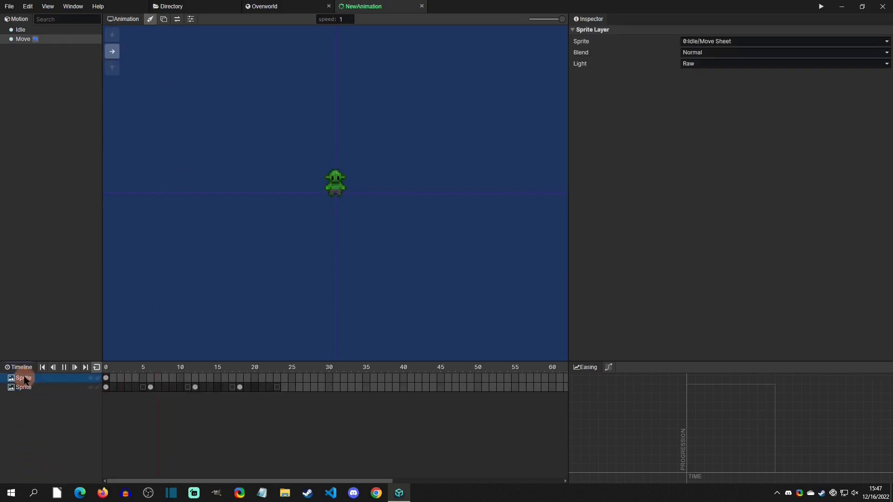
right_click(24, 377)
left_click(45, 433)
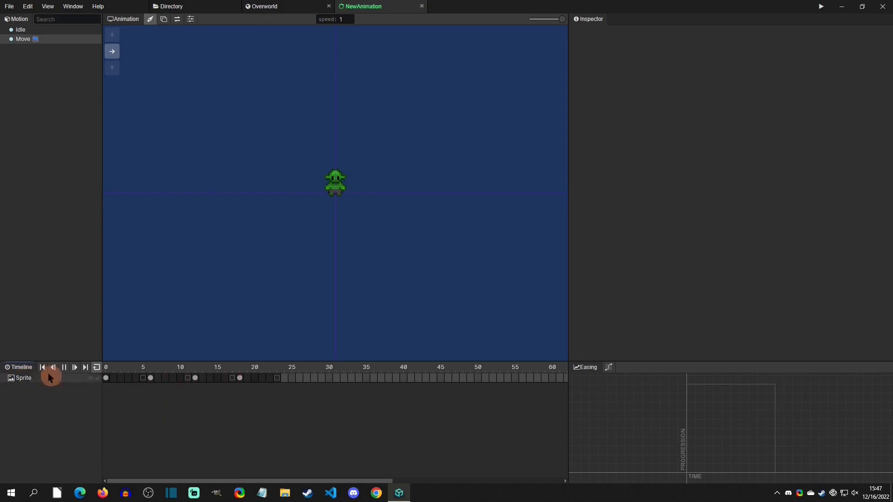
Assign sprite 0,2 to the right-facing Move keyframe at frame 0, 1,2 at frames 6 and 18, and 2,2 at frame 12.
left_click(105, 378)
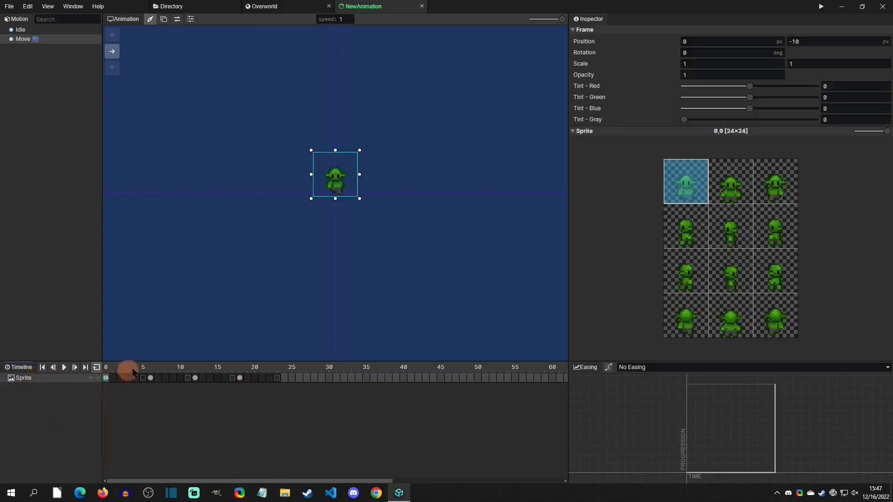
left_click(685, 270)
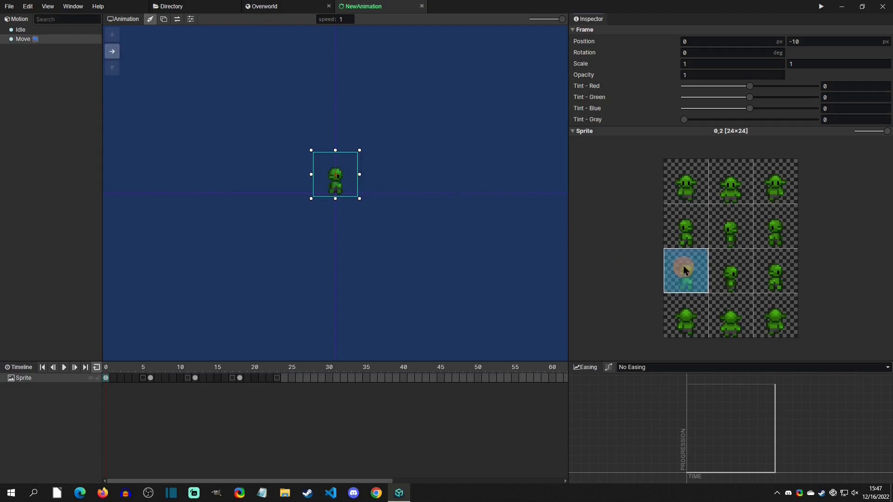
left_click(151, 379)
left_click(739, 273)
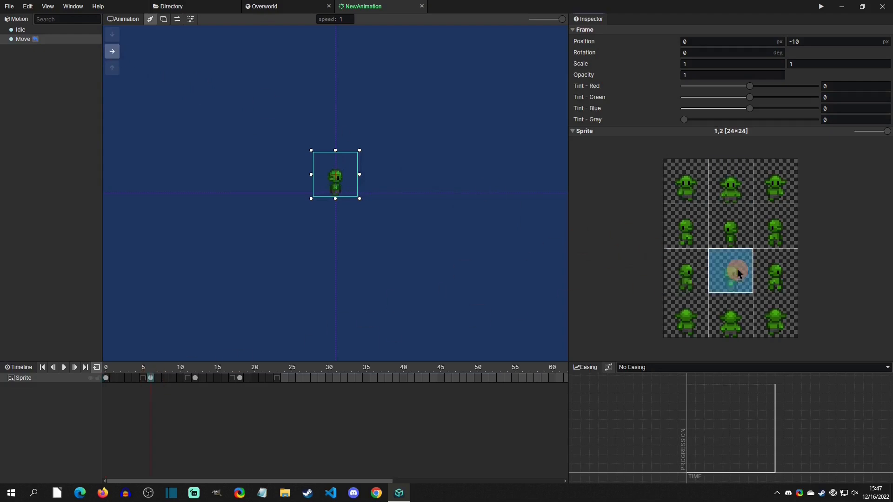
left_click(195, 378)
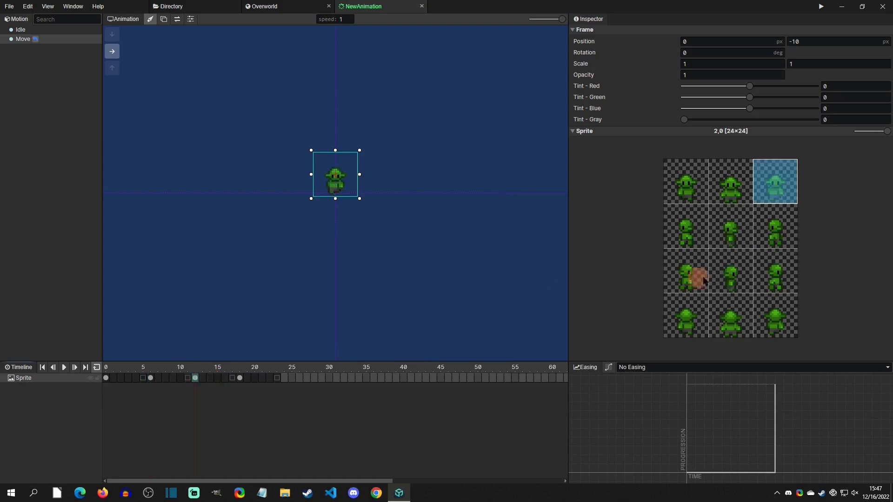
left_click(773, 281)
left_click(240, 378)
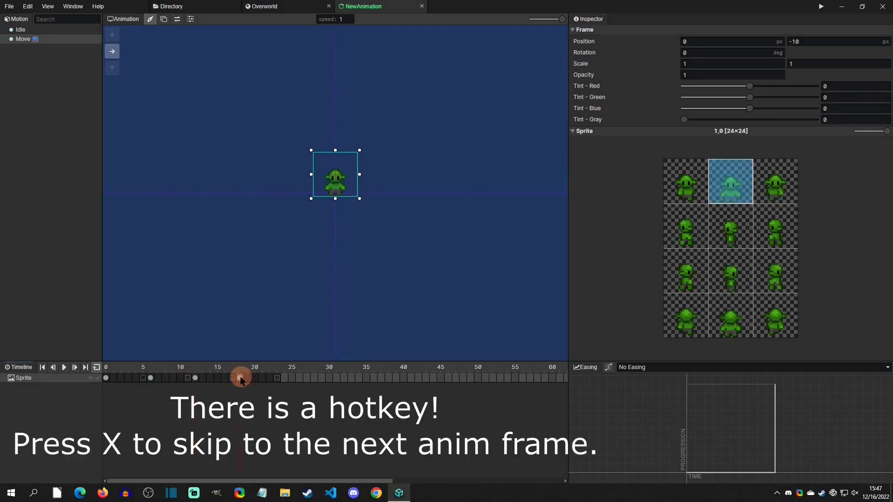
left_click(728, 270)
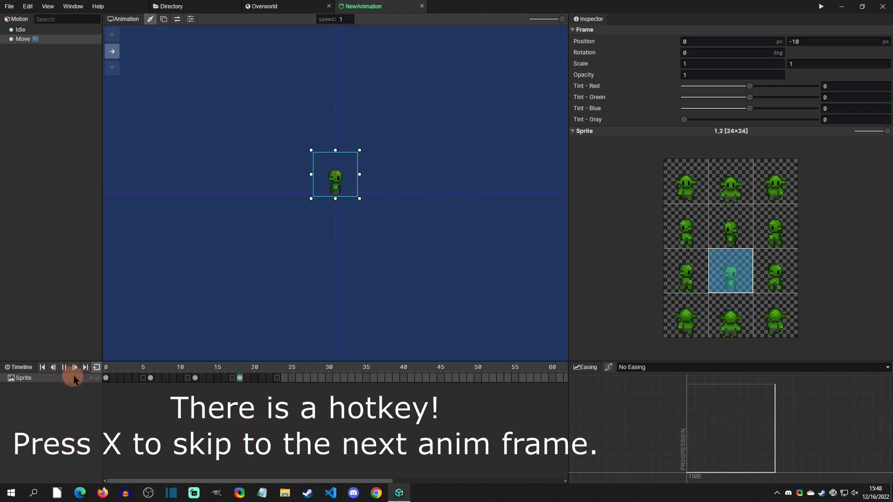
Preview the right-facing walk animation from frame 0 and turn off looped timeline playback.
left_click(106, 378)
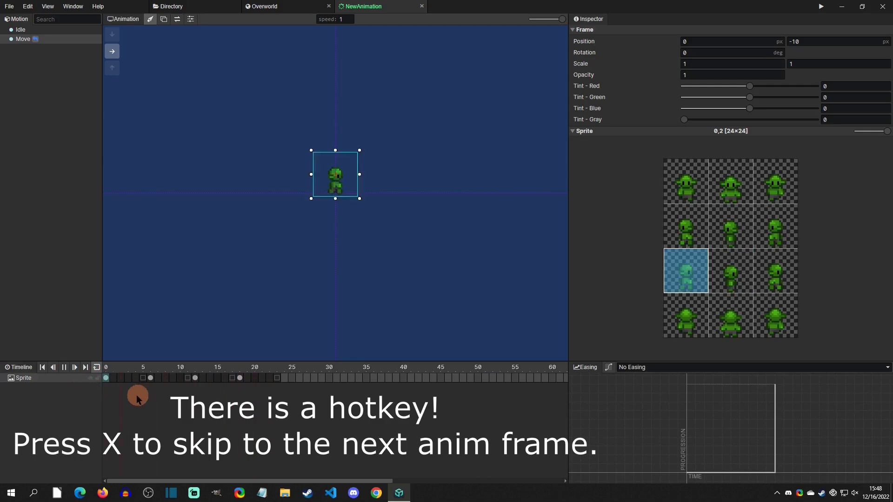
left_click(94, 367)
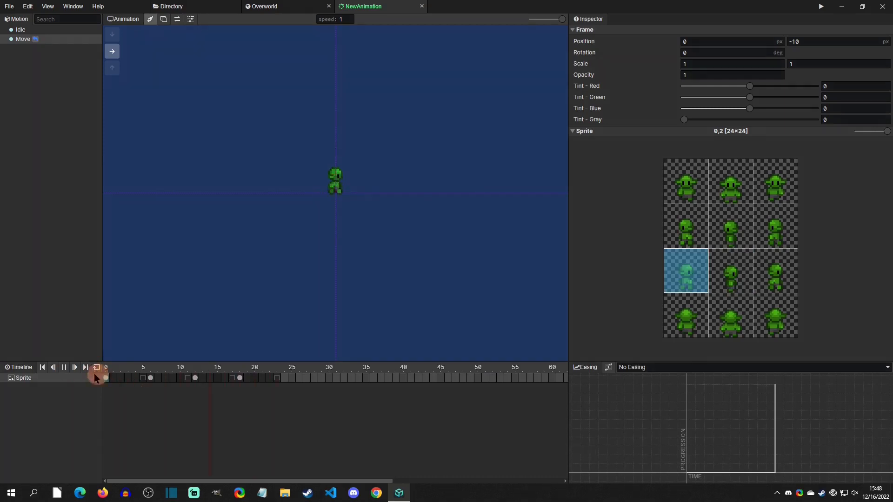
Copy the right-pointing direction's place in Move into the upward direction by pasting a multi-keyframe Sprite layer and deleting the single-keyframe one.
left_click(26, 379)
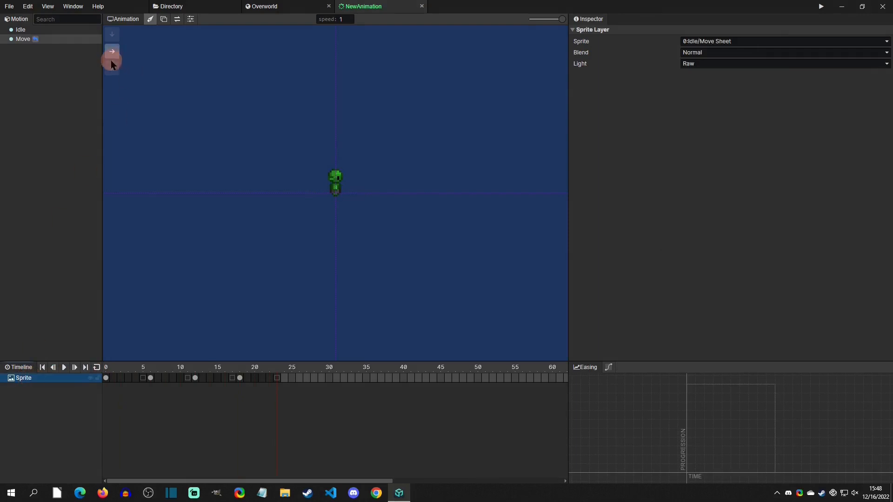
left_click(111, 62)
left_click(53, 432)
left_click(37, 397)
left_click(29, 378)
right_click(29, 378)
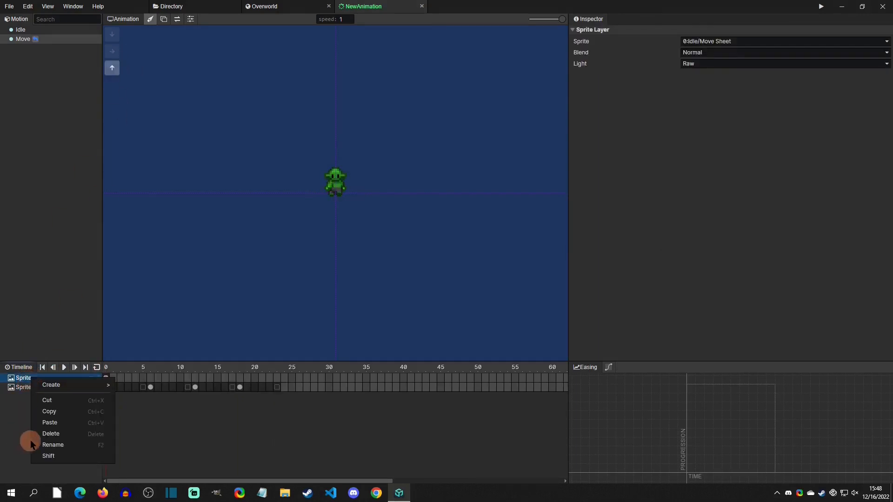
left_click(25, 417)
key("Delete")
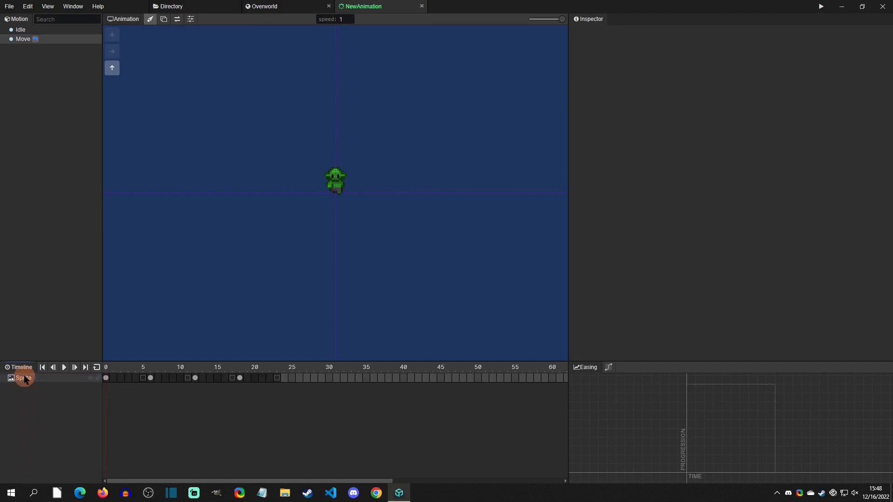
Assign sprite 0,3 to the upward Move keyframe at frame 0, 1,3 at frames 6 and 18, and 2,3 at frame 12.
left_click(24, 378)
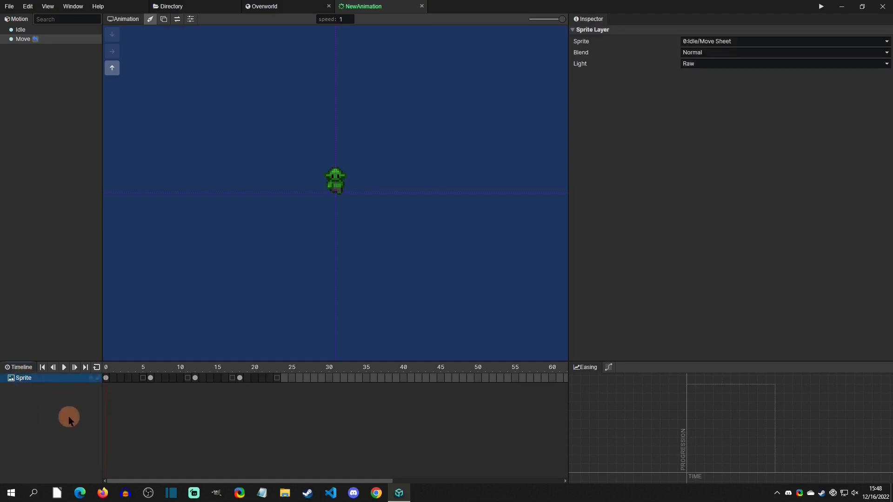
left_click(105, 378)
left_click(687, 319)
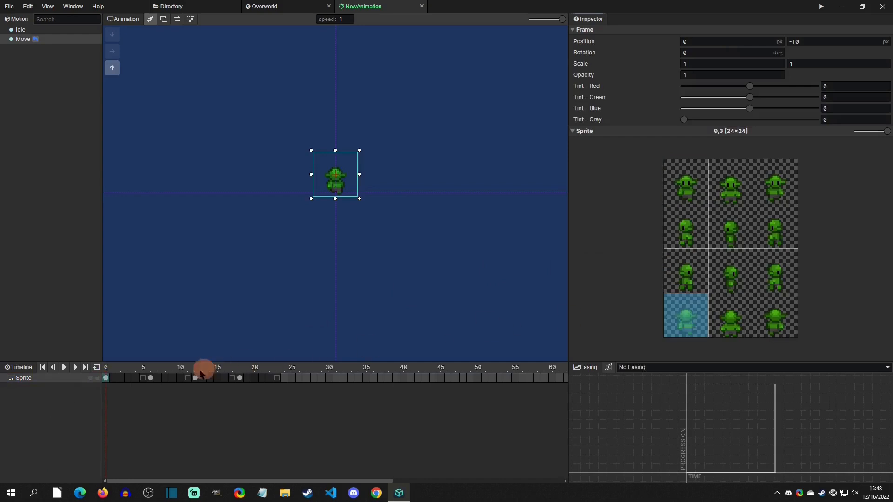
left_click(150, 377)
left_click(734, 315)
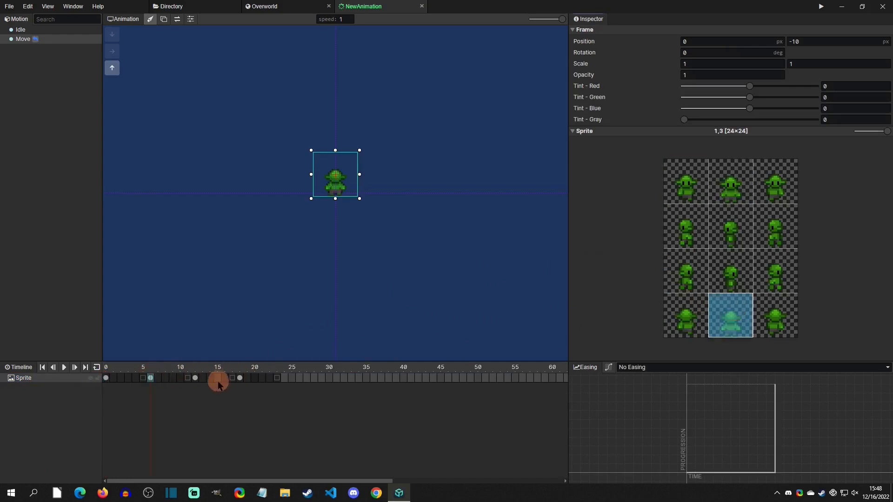
left_click(196, 378)
left_click(766, 313)
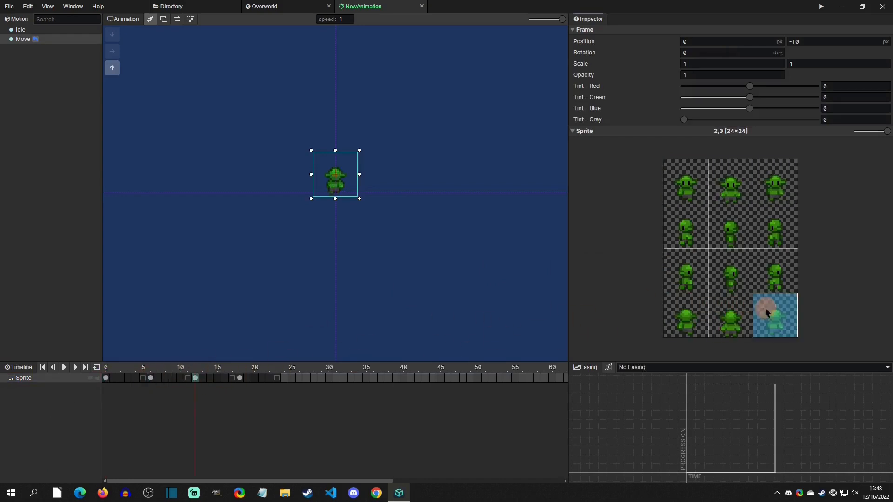
left_click(240, 379)
left_click(732, 321)
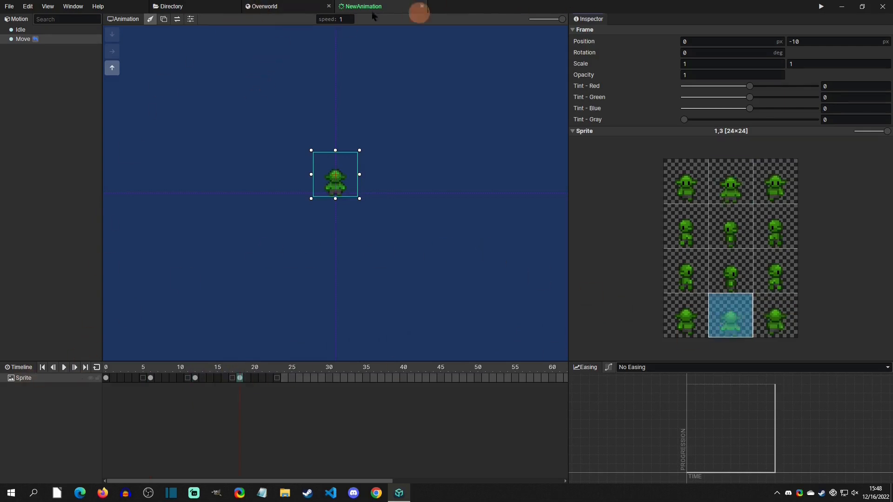
Set NewActor's Move Motion to Move, working from the Overworld scene.
left_click(185, 6)
left_click(193, 53)
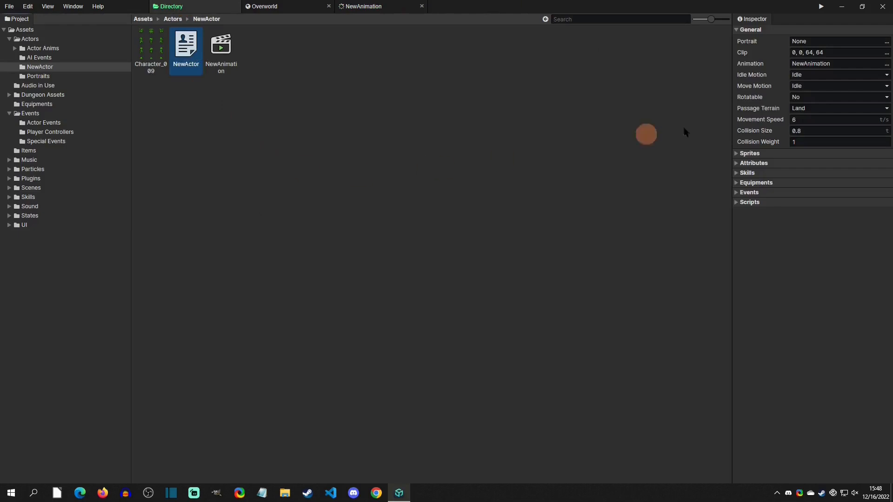
left_click(263, 7)
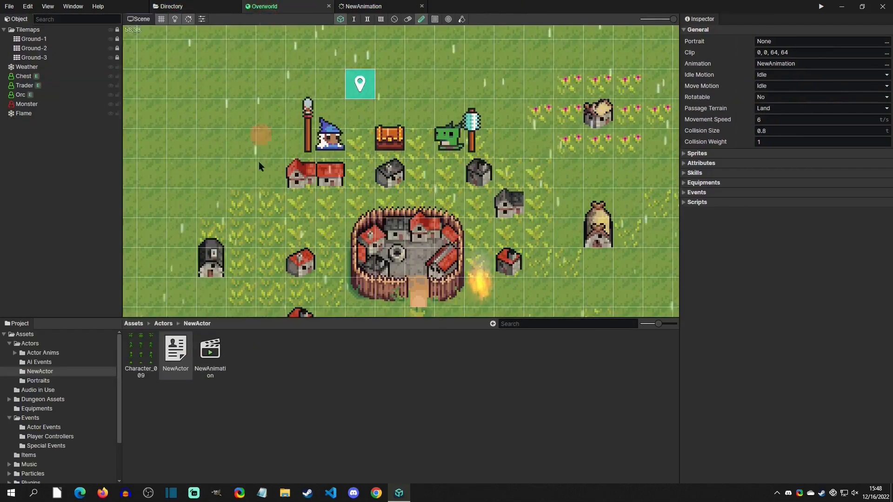
left_click(777, 88)
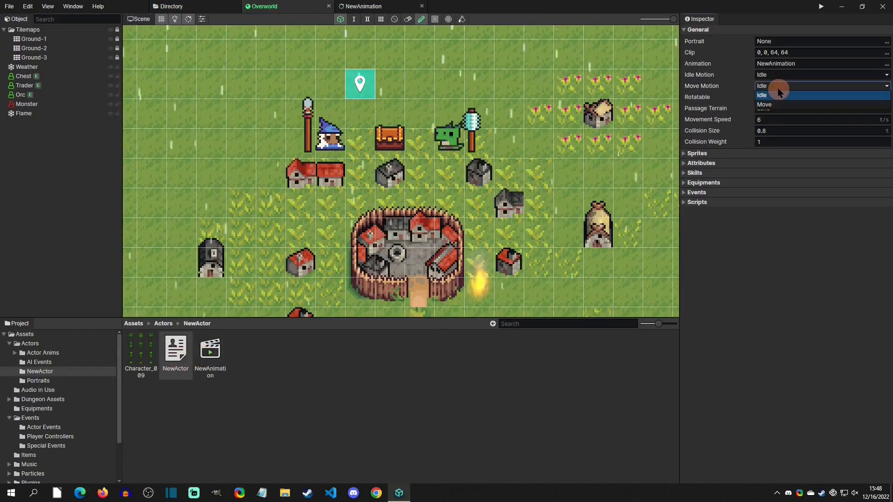
left_click(776, 104)
Playtest the game, walk the new actor in all four directions to check its Move animation, and return to the editor.
left_click(821, 7)
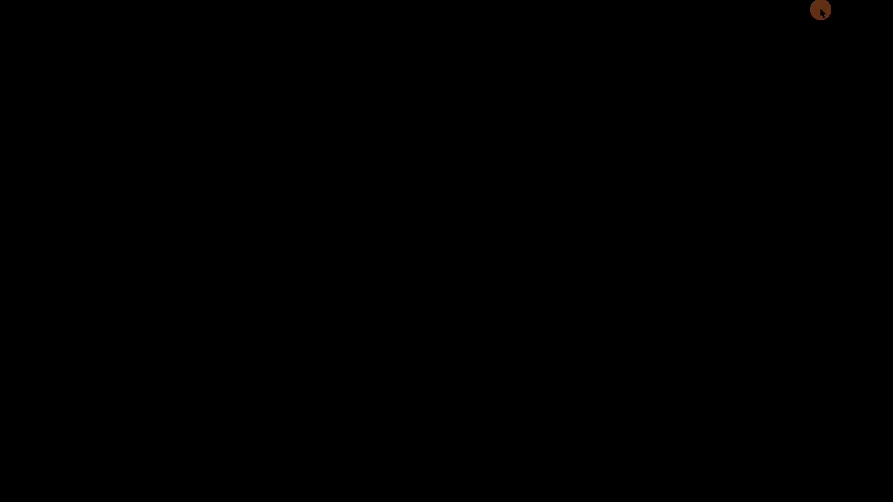
left_click(425, 321)
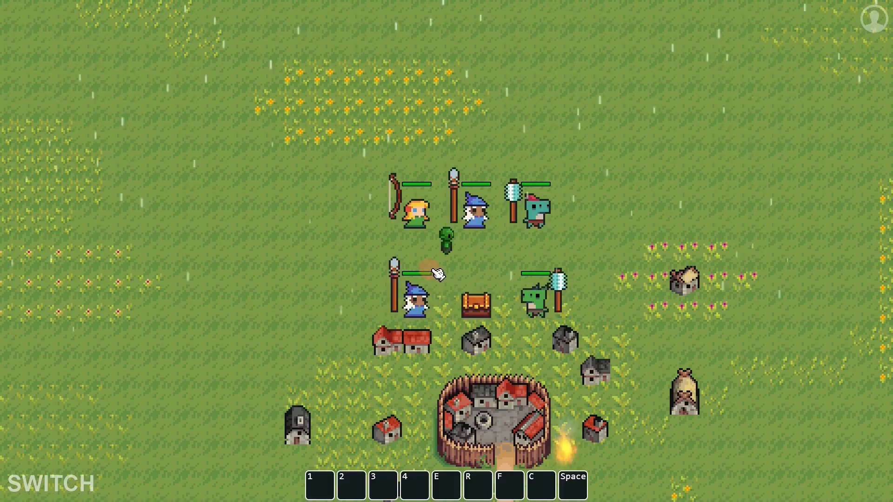
key("d")
key("w")
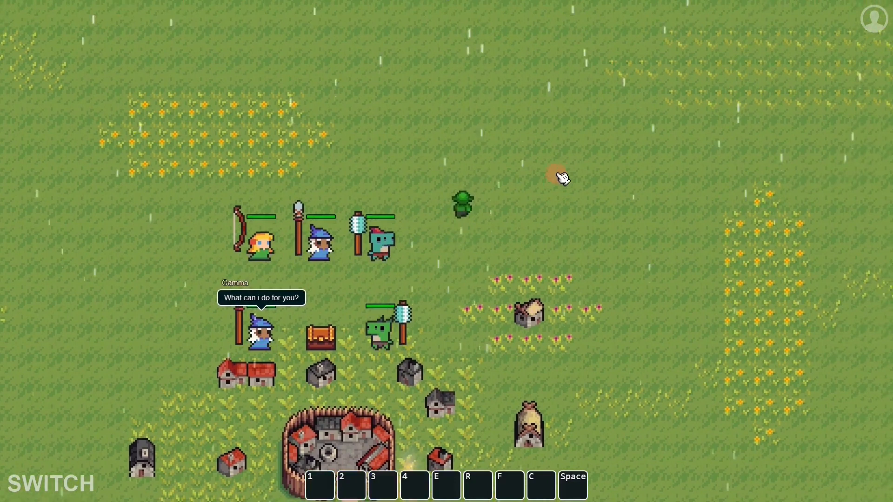
key("a")
key("s")
key("d")
key("w")
key("a")
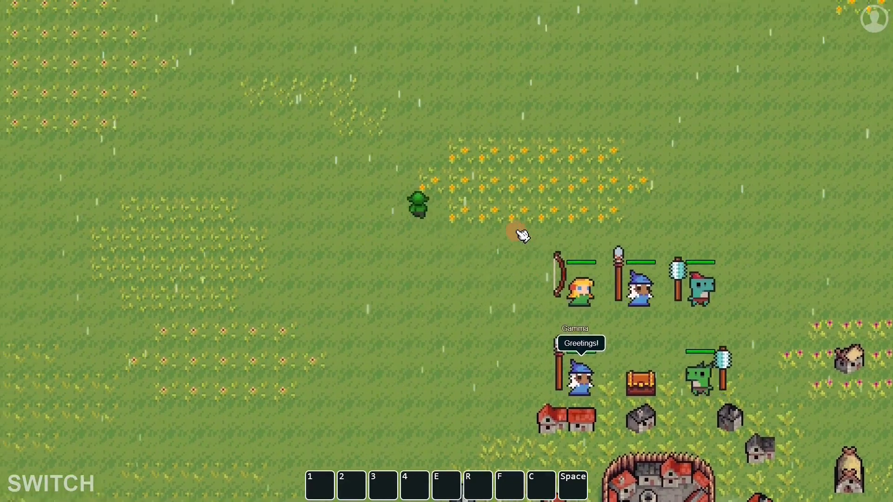
key("d")
key("s")
left_click(880, 26)
left_click(458, 257)
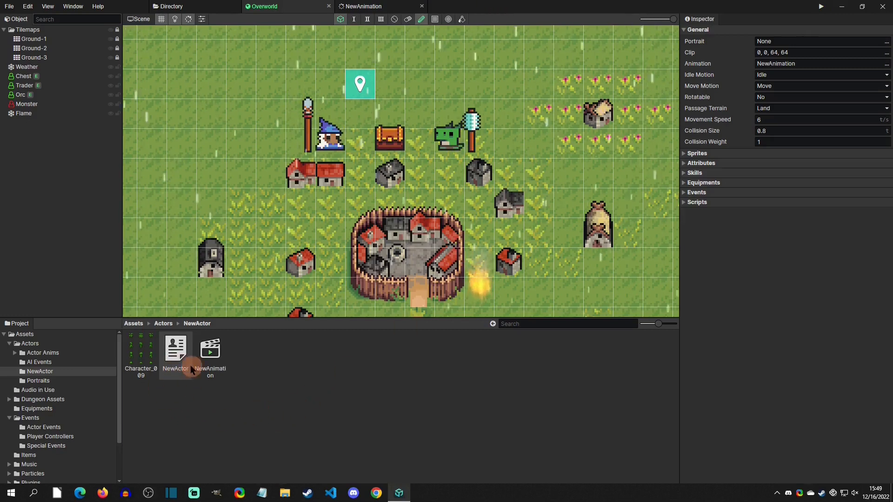
Review NewActor's Sprites list and the sprite sheet frames used in NewAnimation.
left_click(205, 370)
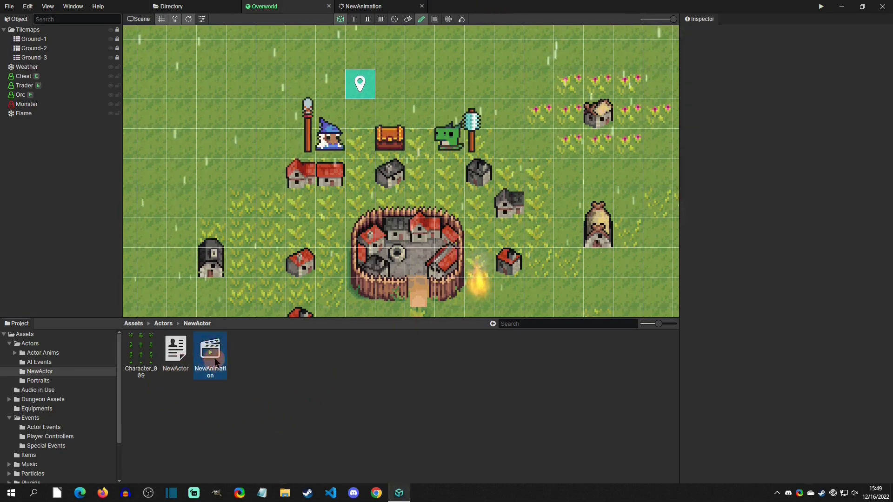
left_click(176, 354)
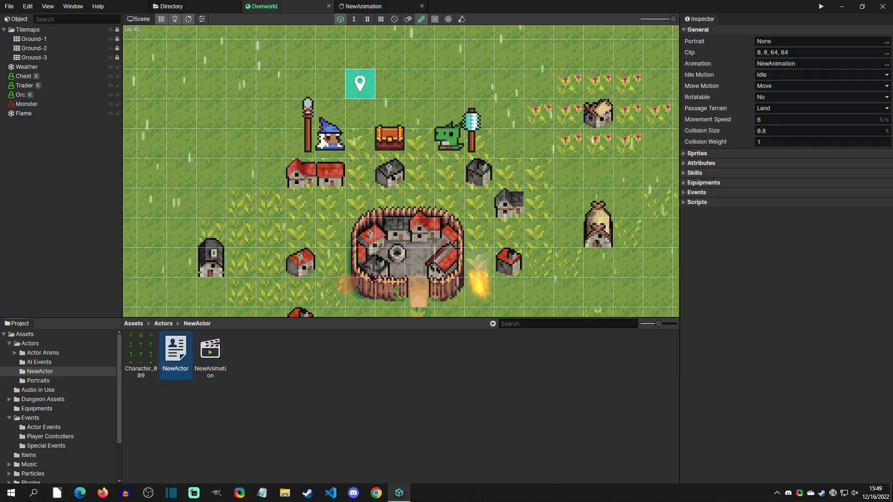
left_click(685, 154)
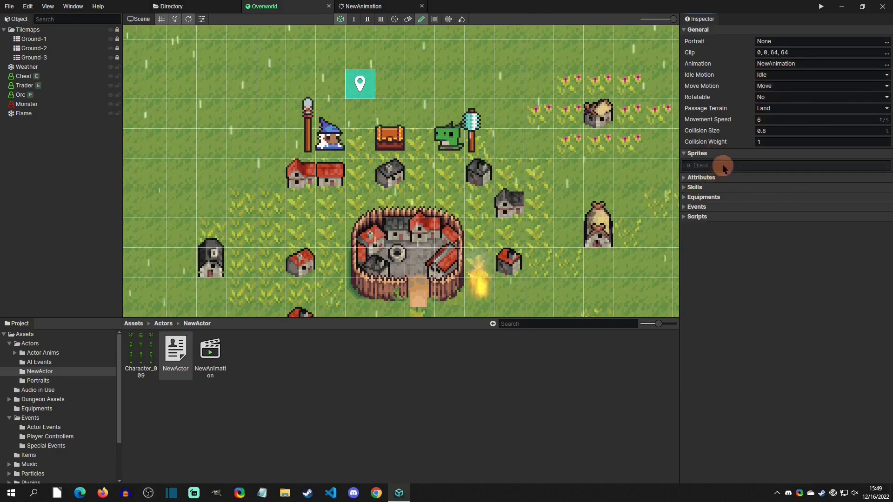
double_click(210, 356)
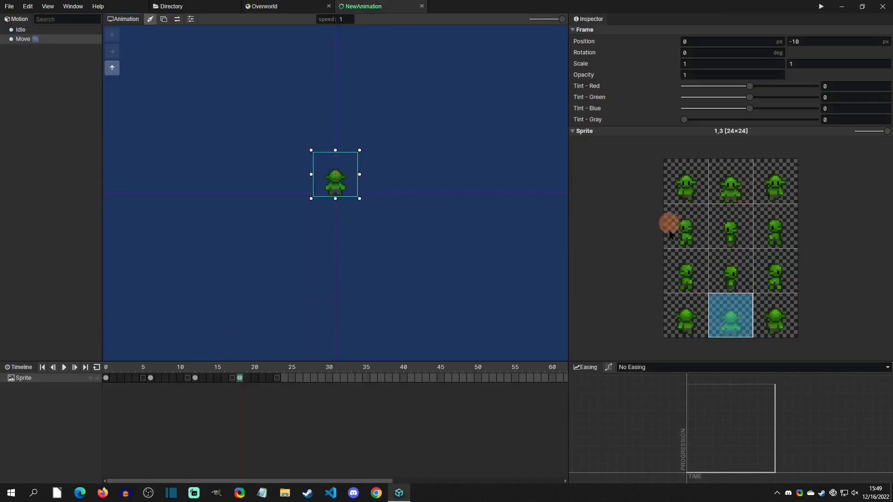
left_click(279, 6)
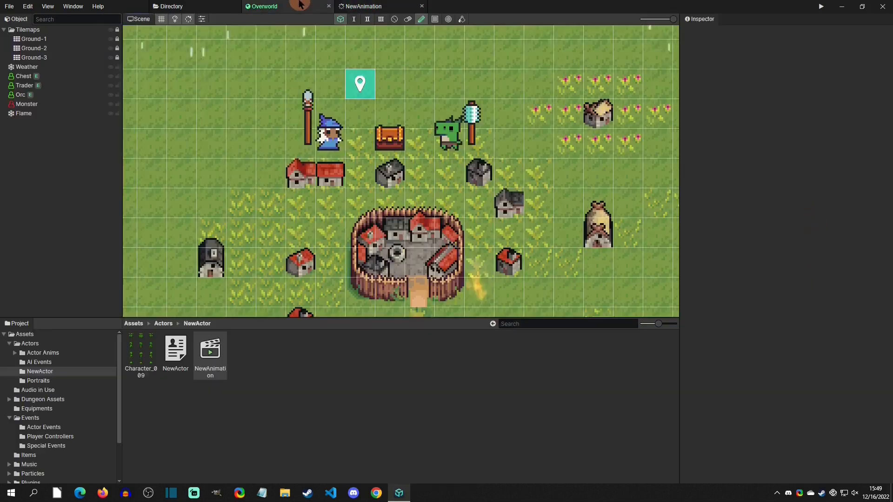
left_click(277, 366)
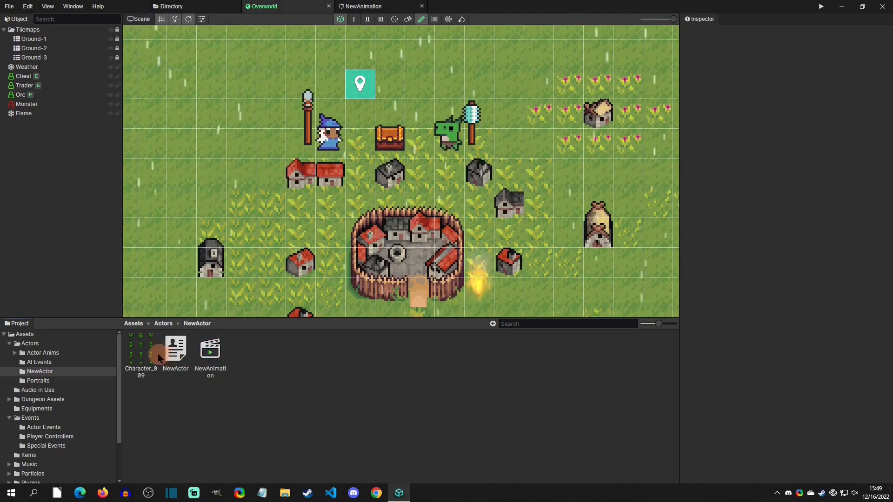
left_click(211, 352)
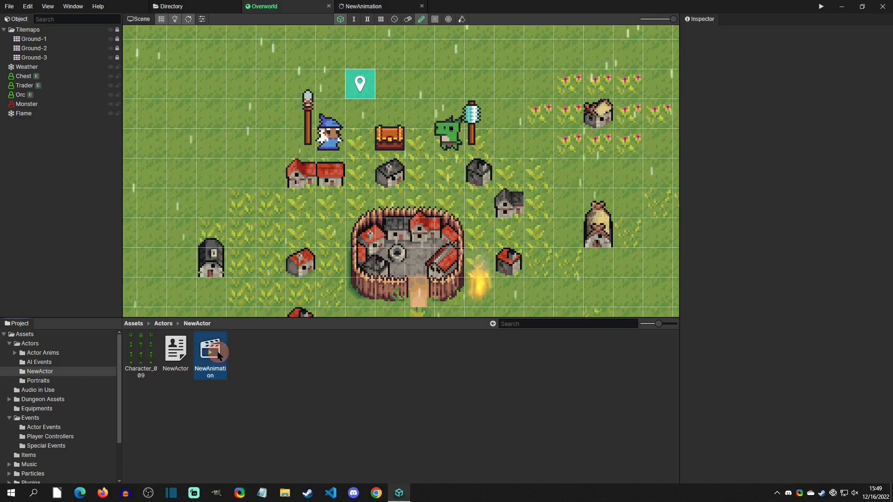
left_click(254, 355)
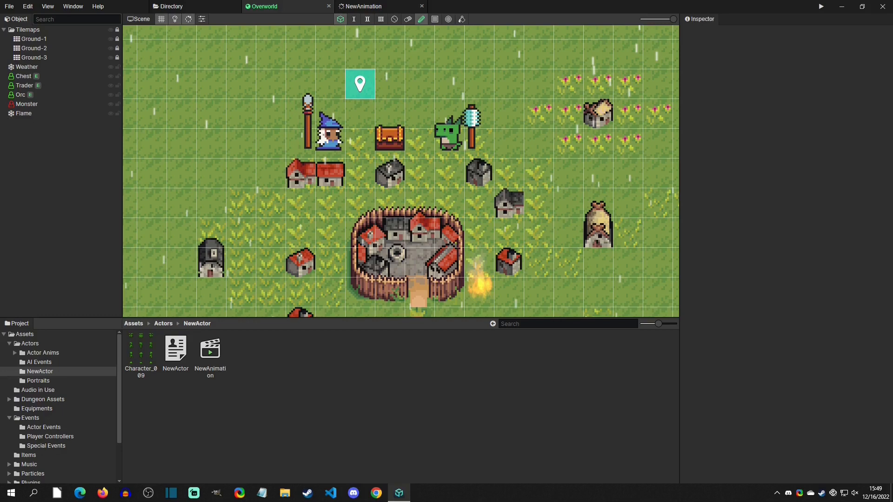
Import Character_011.png into the NewActor folder and inspect its image.
left_click_drag(892, 372, 371, 437)
left_click(175, 351)
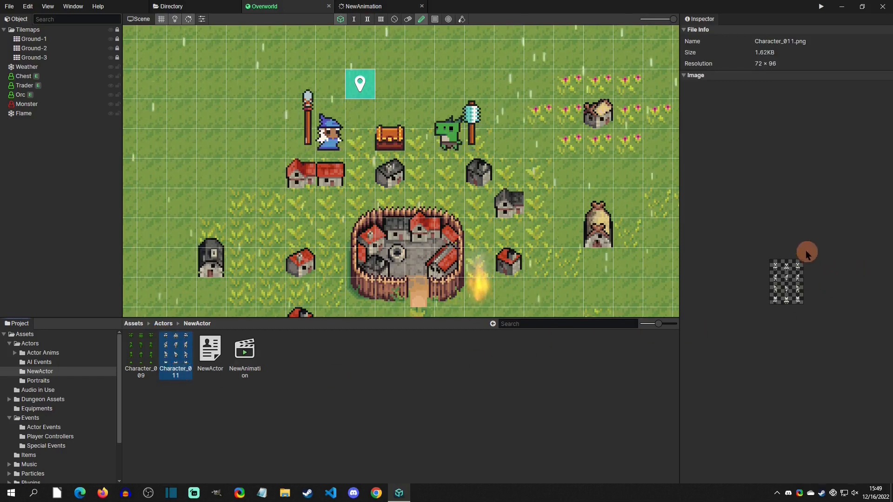
Add a sprite entry to NewActor using the Idle/Move Sheet name.
left_click(211, 376)
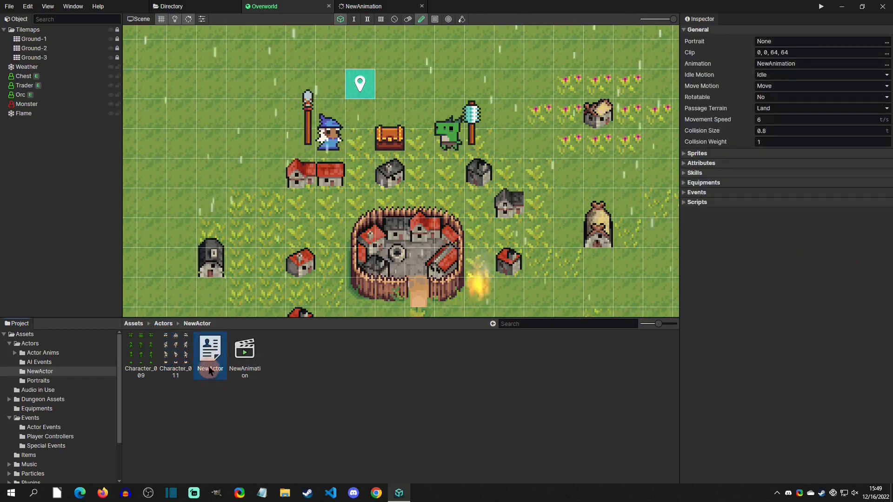
left_click(739, 155)
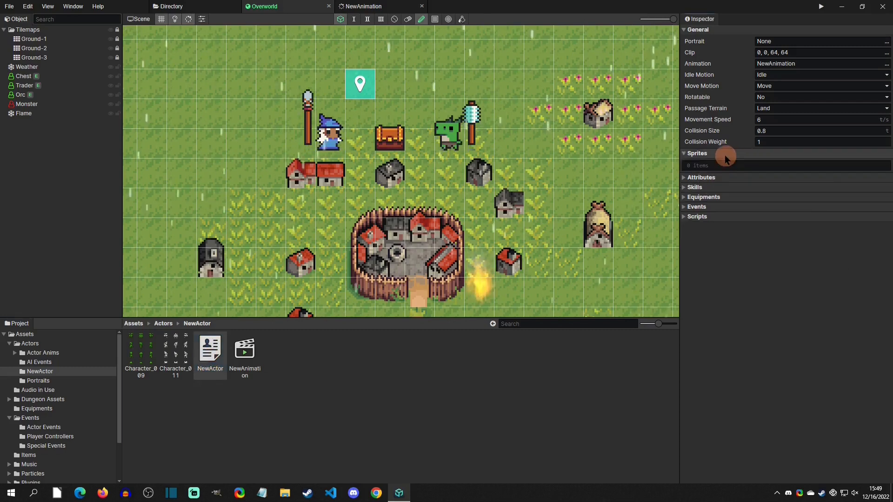
left_click(712, 166)
left_click(440, 236)
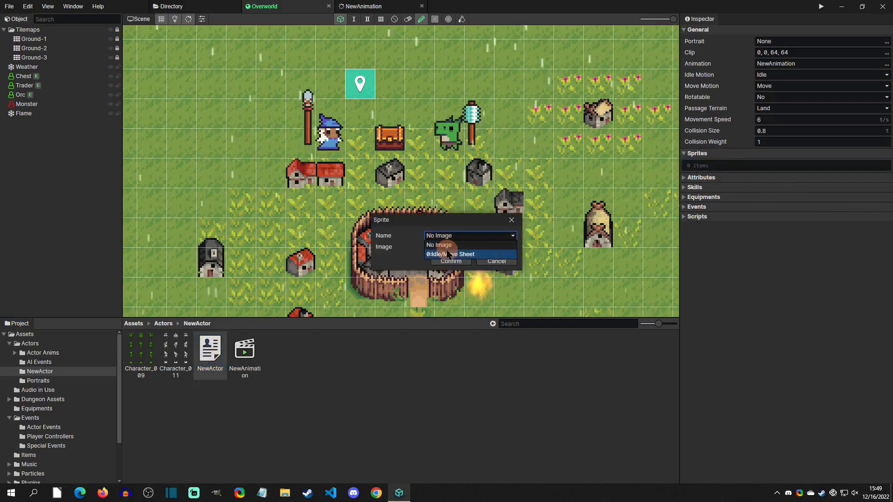
left_click(447, 252)
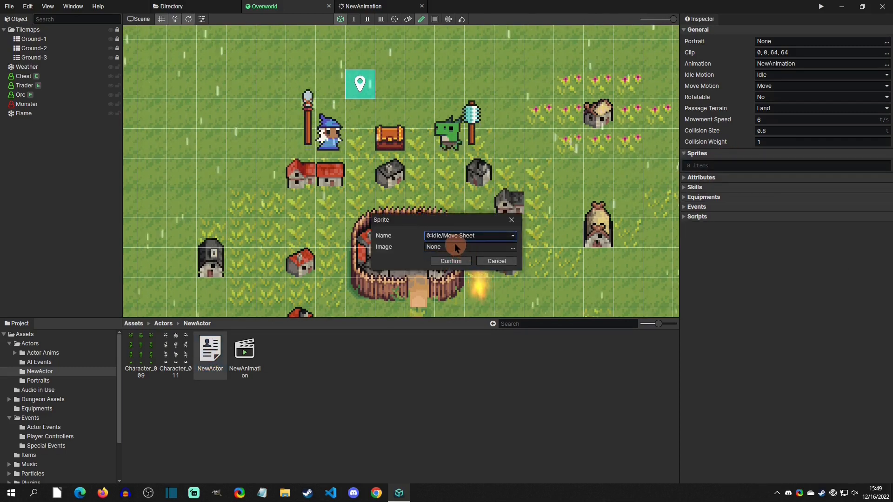
Assign Character_011 from the NewActor folder as the sprite entry's image and confirm it.
left_click(455, 246)
left_click(355, 142)
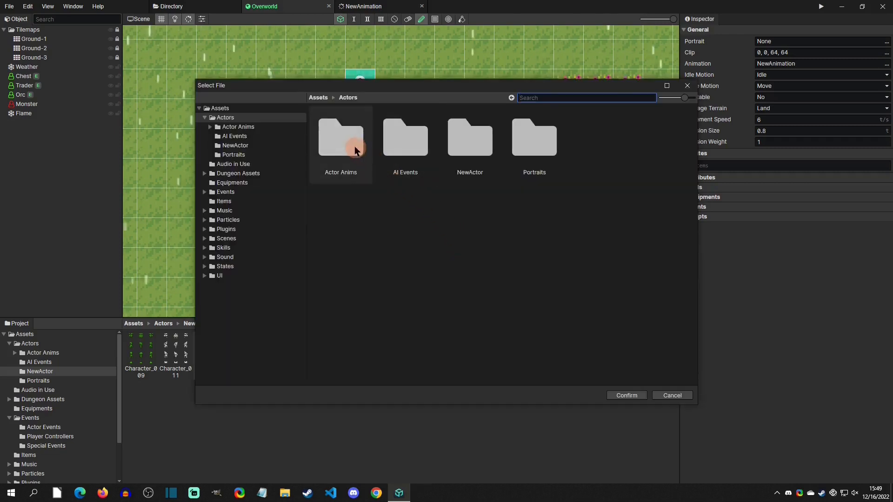
left_click(220, 108)
double_click(344, 140)
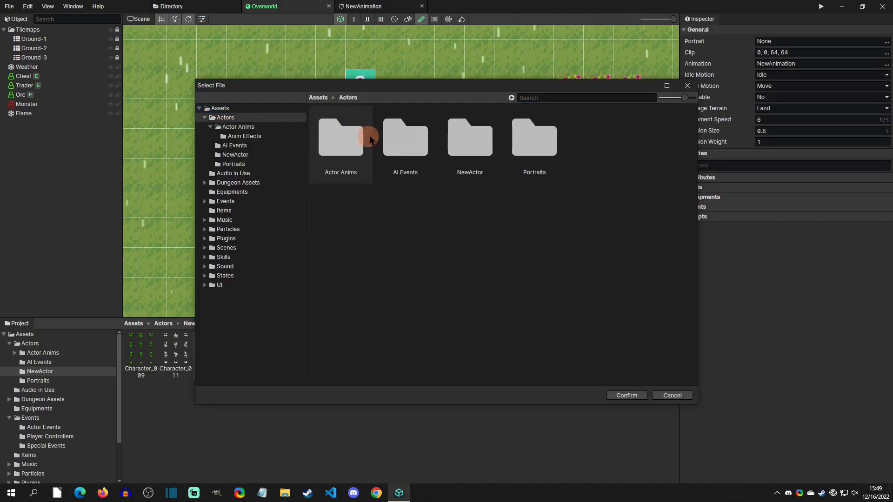
left_click(468, 138)
double_click(468, 138)
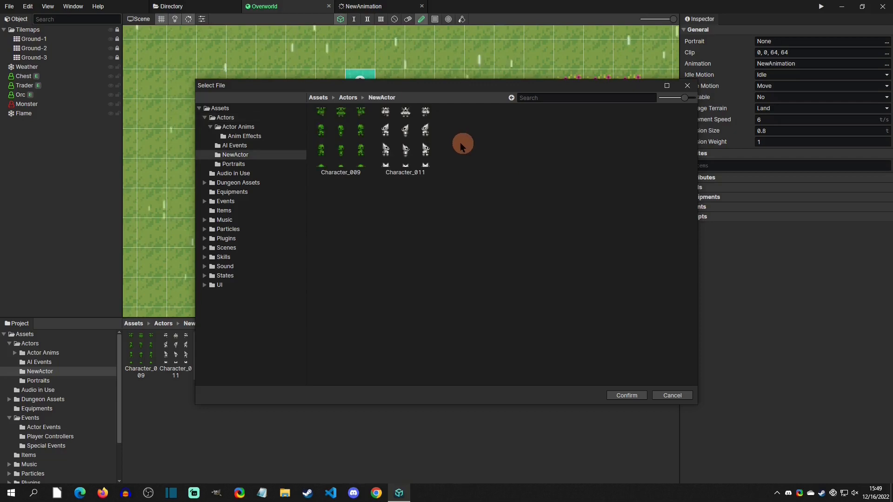
double_click(409, 141)
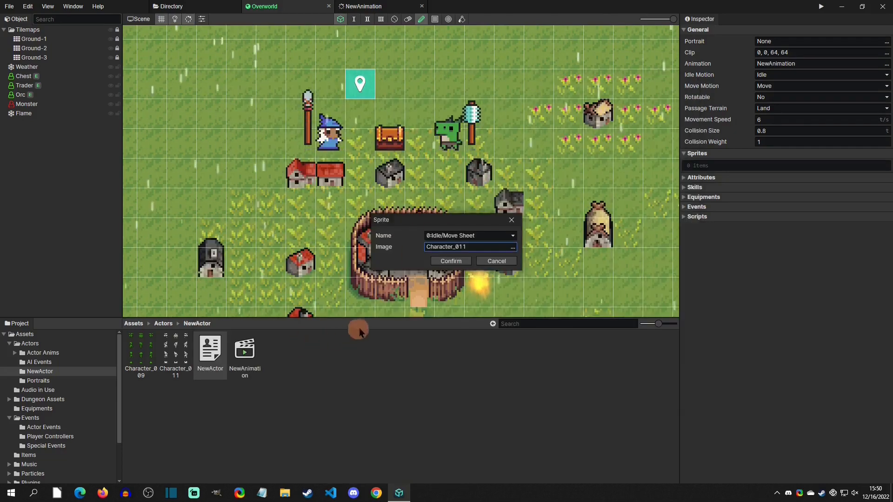
left_click(452, 261)
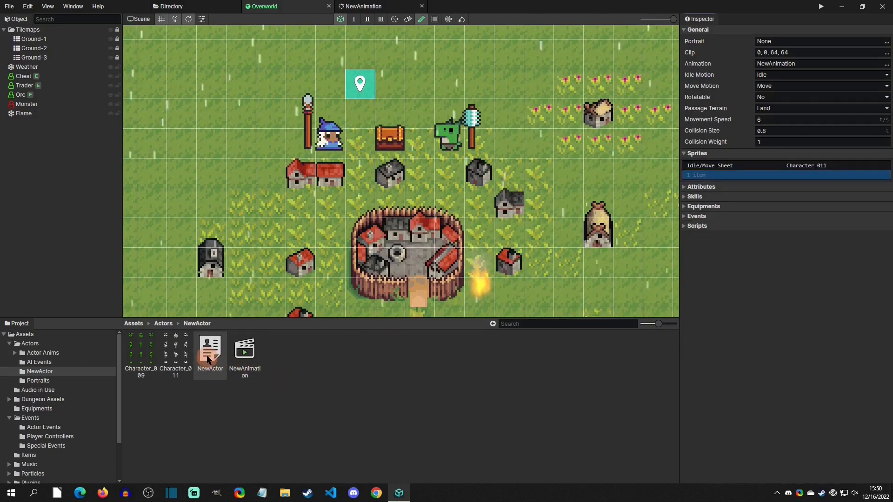
left_click(255, 359)
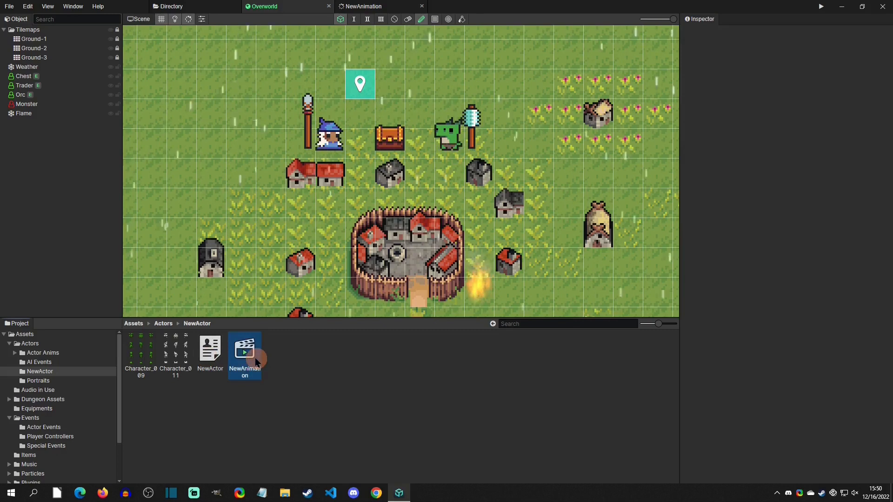
left_click(143, 357)
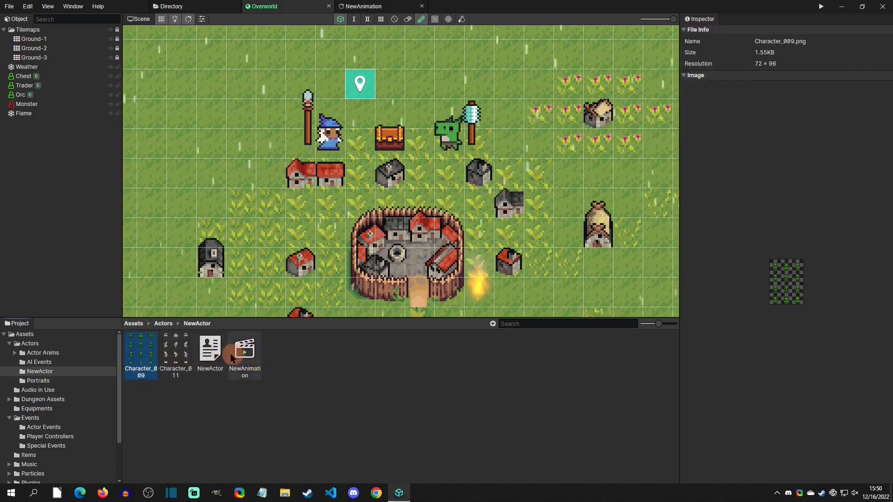
left_click(181, 350)
Playtest a new game, walk the actor up, right and down to check its animation, and exit the game.
left_click(821, 7)
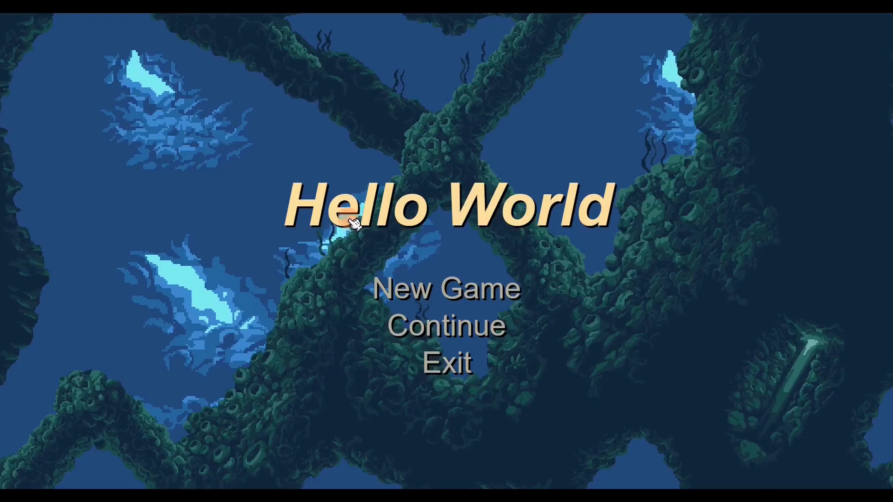
left_click(436, 279)
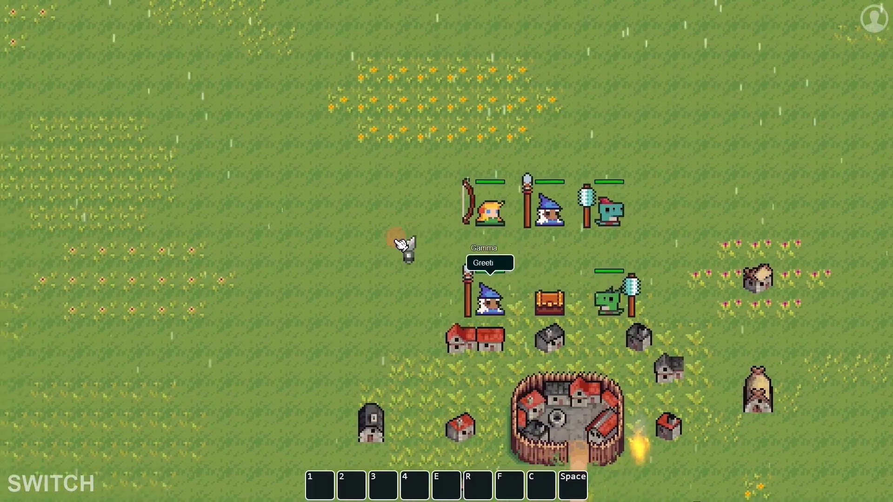
key("w")
key("d")
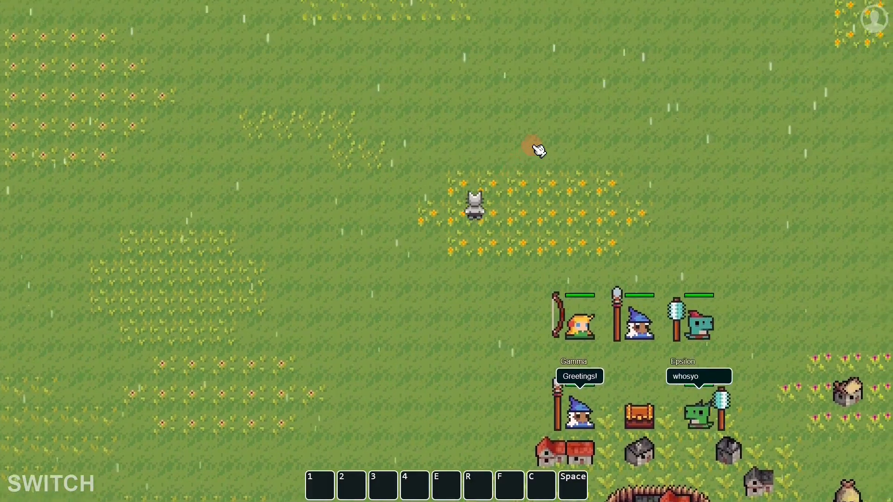
key("d")
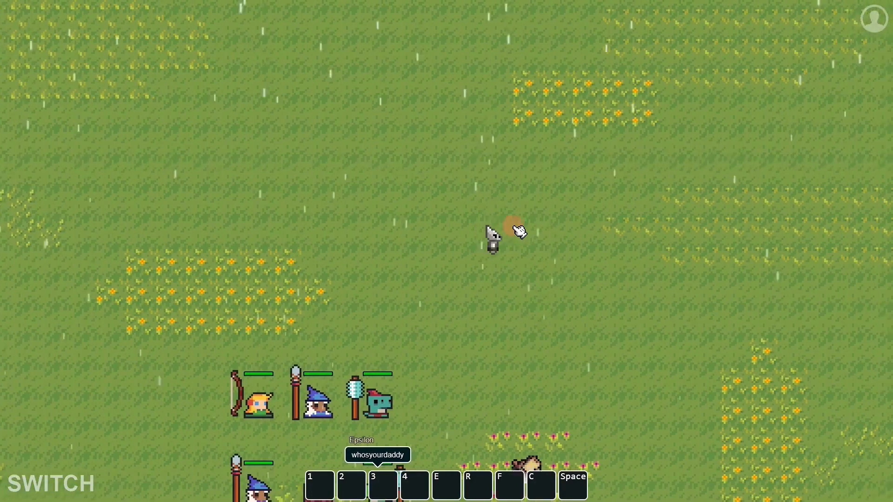
key("s")
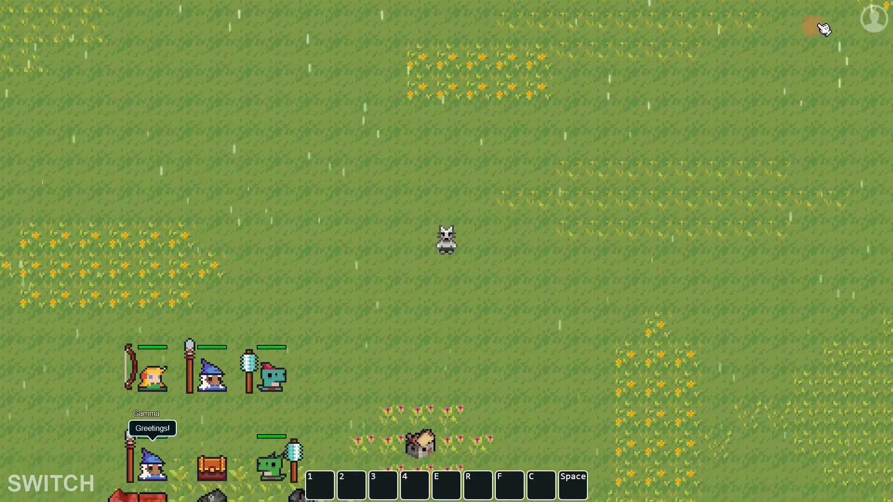
left_click(879, 19)
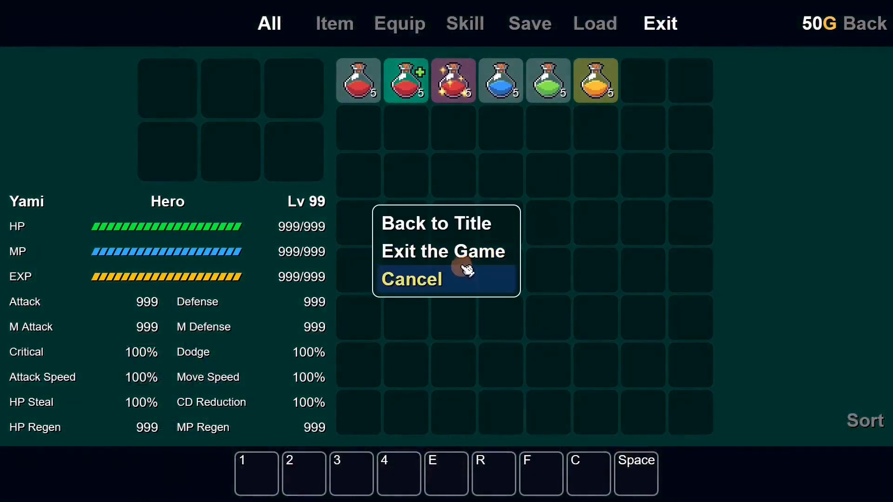
left_click(460, 256)
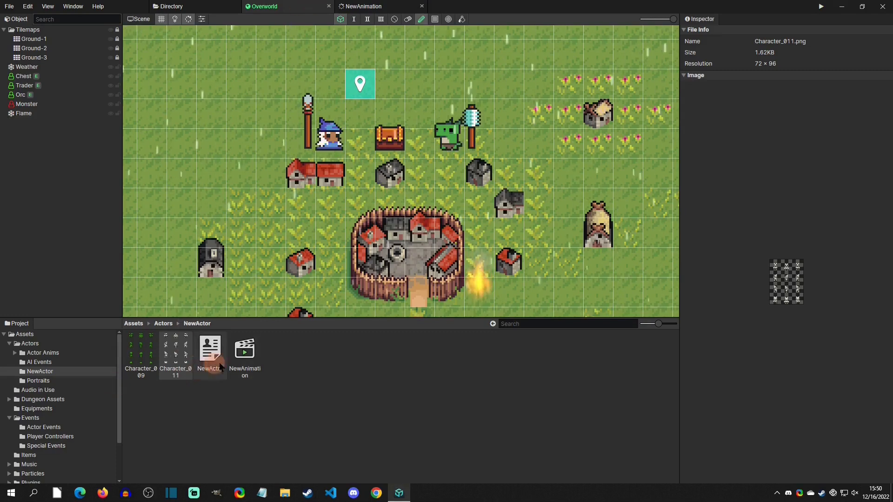
Compare the Character_009 and Character_011 sprite sheets in the NewActor folder.
left_click(251, 362)
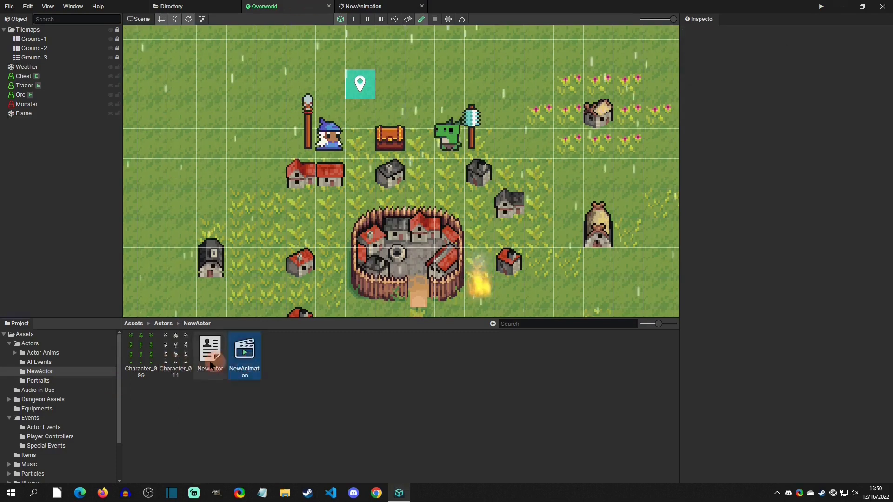
left_click(144, 357)
left_click(180, 351)
left_click(147, 350)
left_click(173, 350)
left_click(139, 349)
left_click(168, 349)
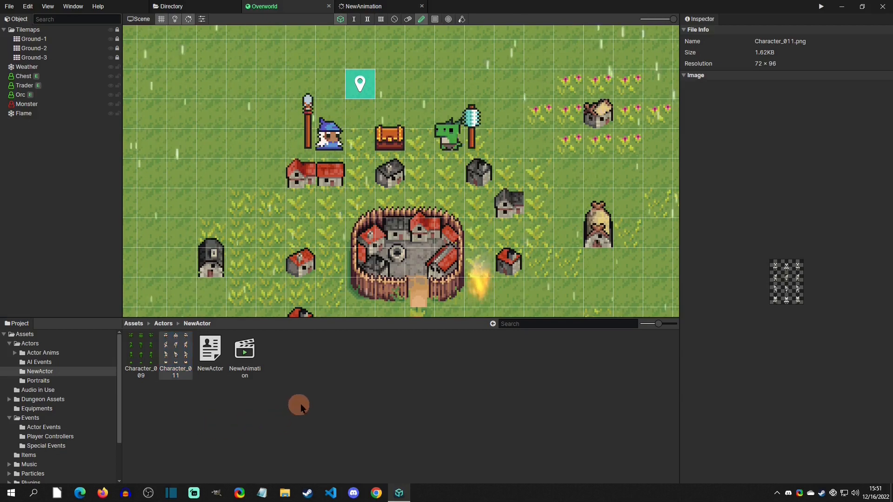
Create another actor in the NewActor folder and set its Animation to NewAnimation.
right_click(297, 356)
mouse_move(319, 365)
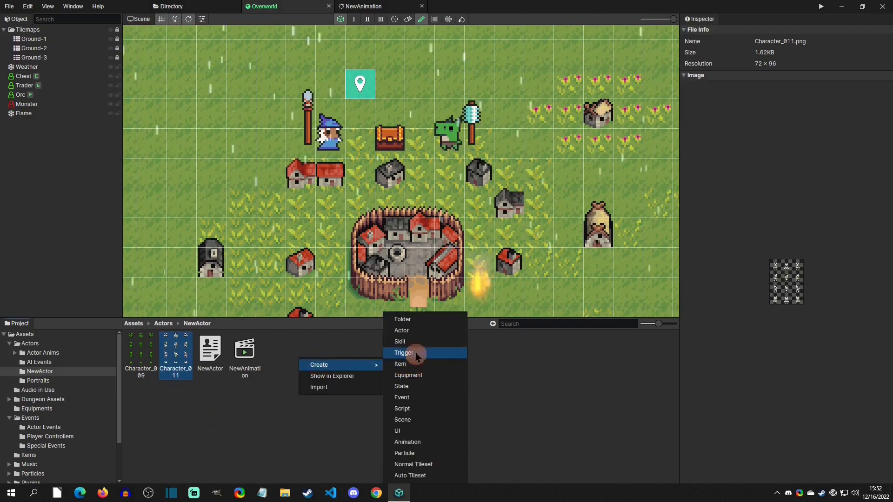
left_click(393, 330)
left_click(813, 63)
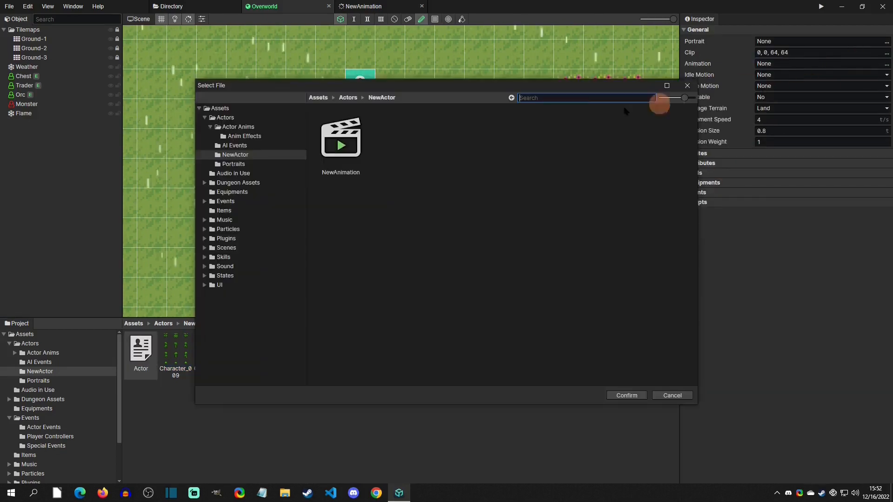
double_click(343, 139)
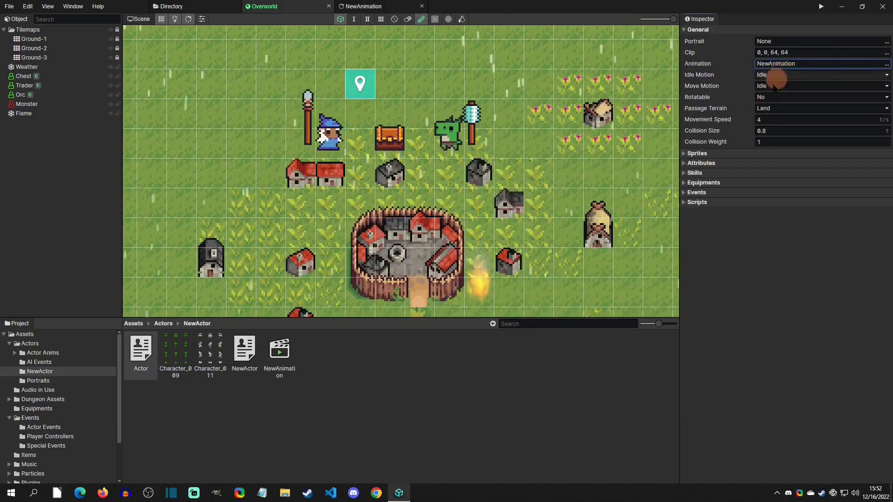
left_click(700, 154)
double_click(706, 167)
left_click(471, 236)
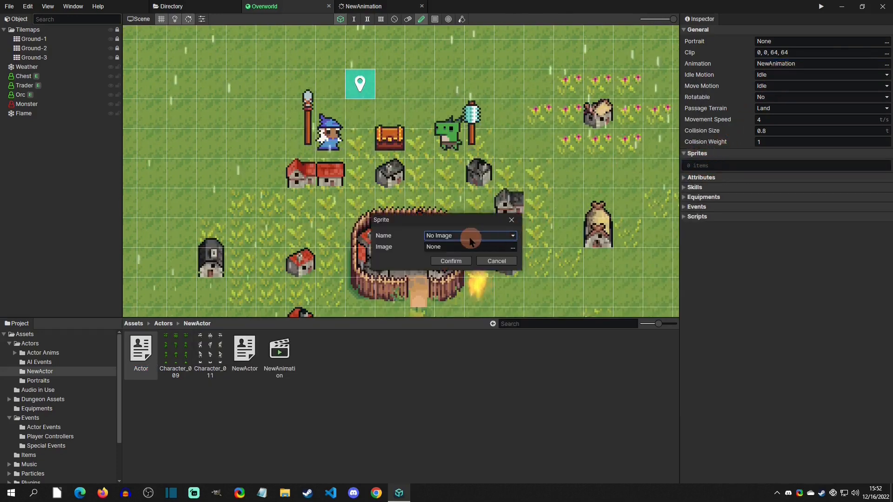
left_click(464, 254)
left_click(463, 248)
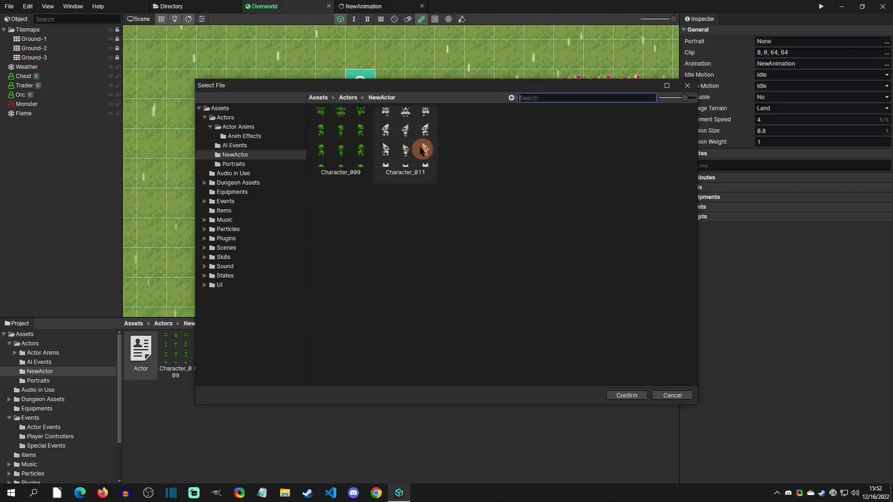
left_click(421, 150)
left_click(640, 396)
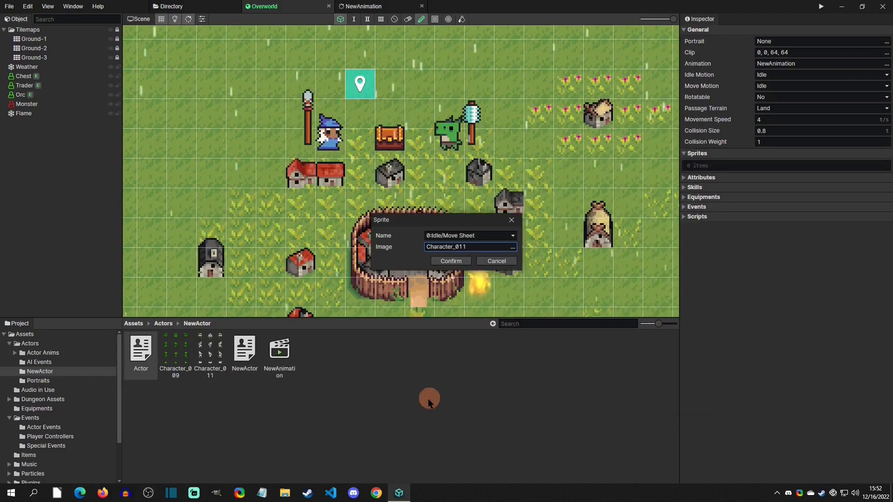
left_click(493, 261)
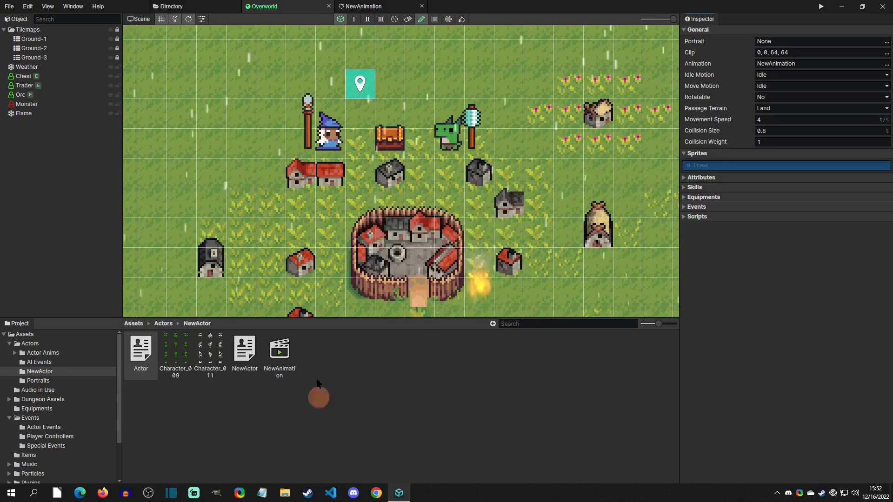
Open NewAnimation and add an Attack motion from the Actor Motions enumeration.
left_click(375, 5)
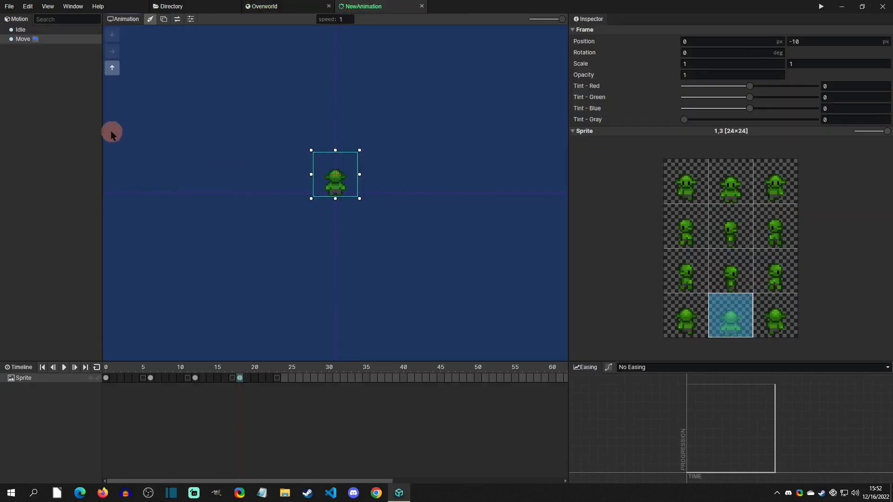
right_click(36, 92)
left_click(55, 97)
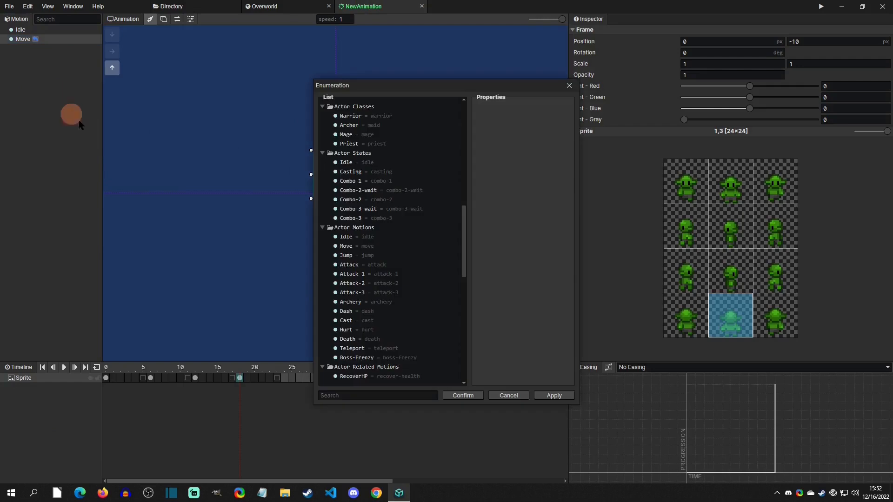
double_click(360, 266)
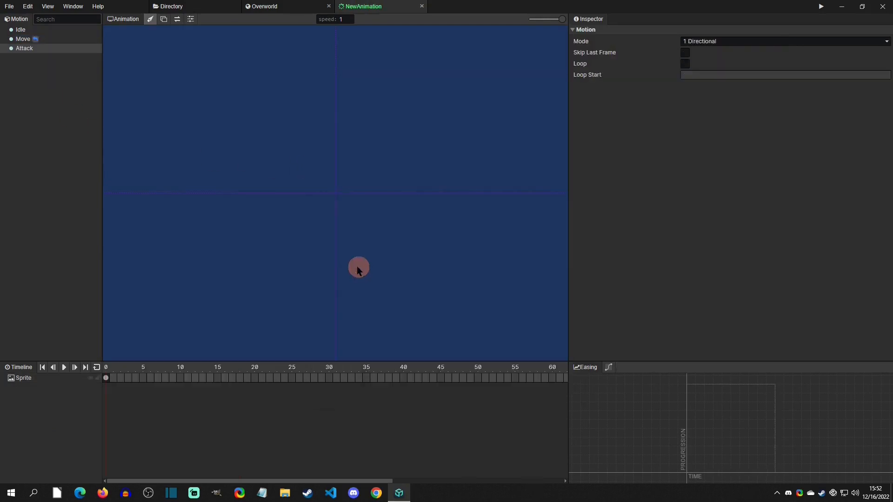
Set the Attack motion's Mode to 3 Directional - Mirror.
left_click(47, 378)
left_click(40, 48)
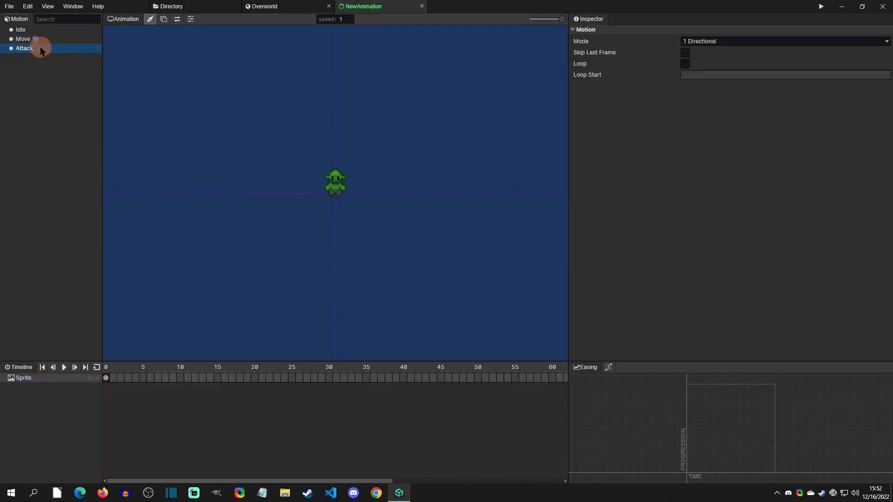
left_click(720, 40)
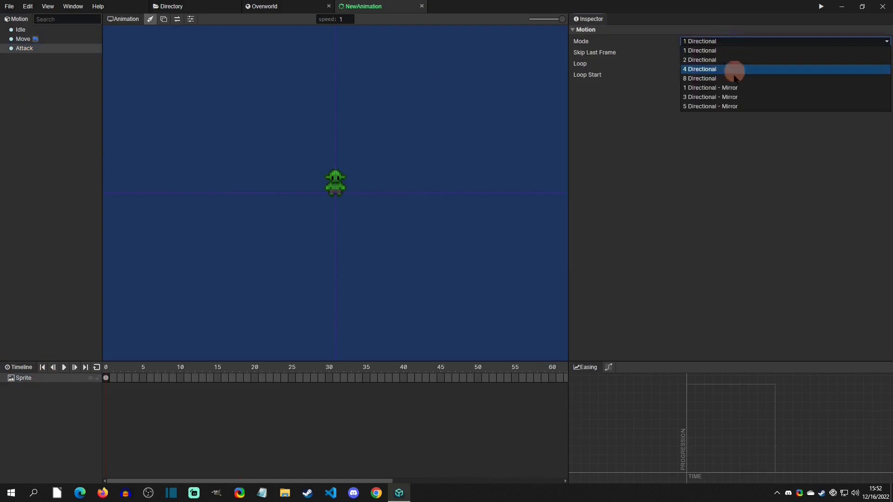
left_click(738, 97)
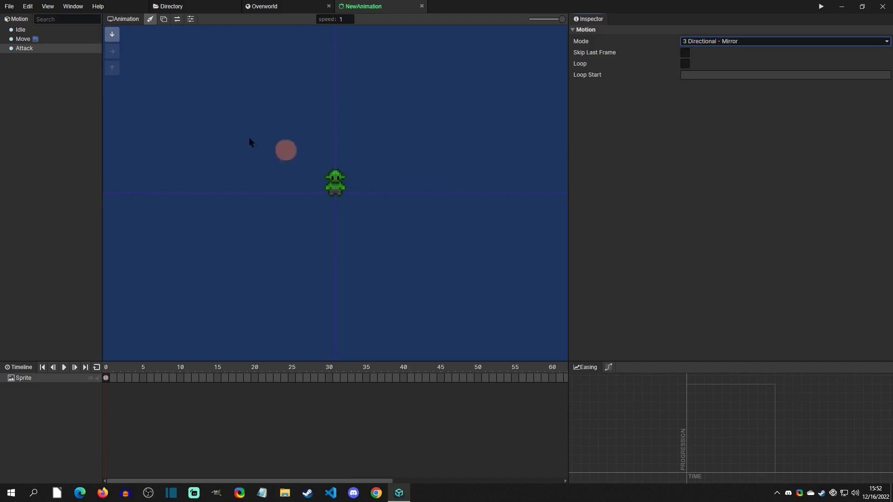
Replace the empty sprite layer in the Attack motion's right-facing direction with the character sprite and set its frame to 0,2.
left_click(124, 53)
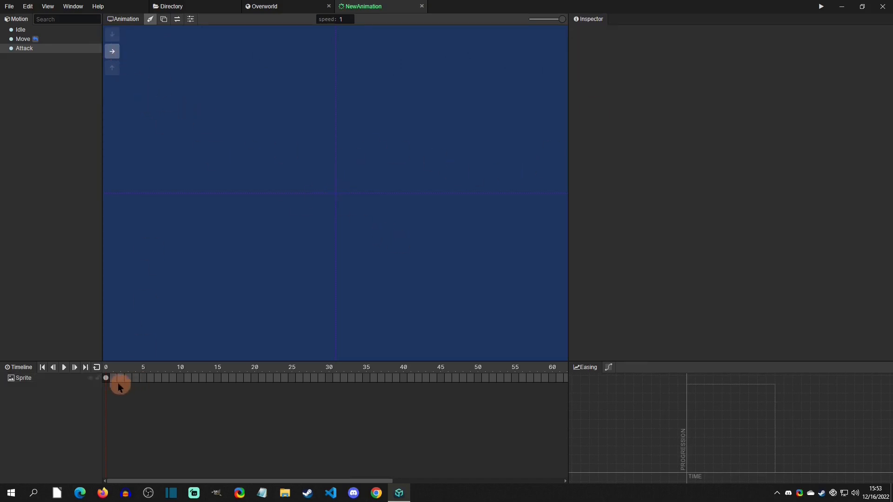
left_click(26, 387)
key("Delete")
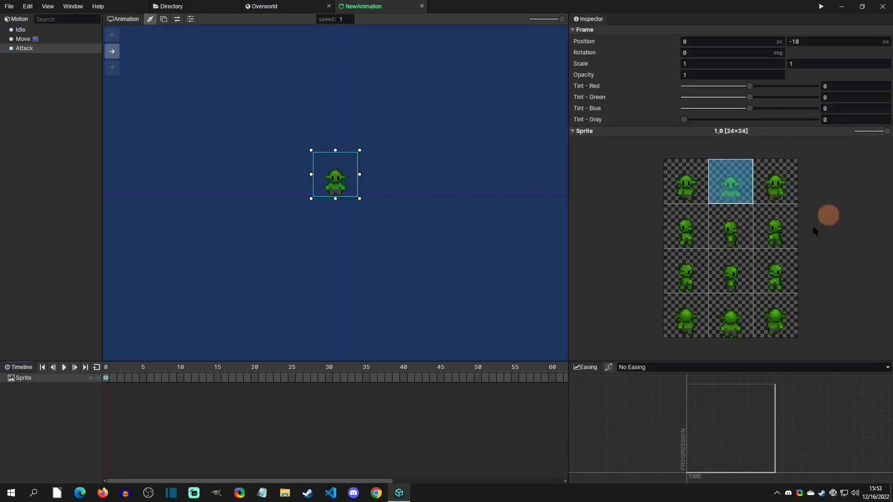
left_click(729, 276)
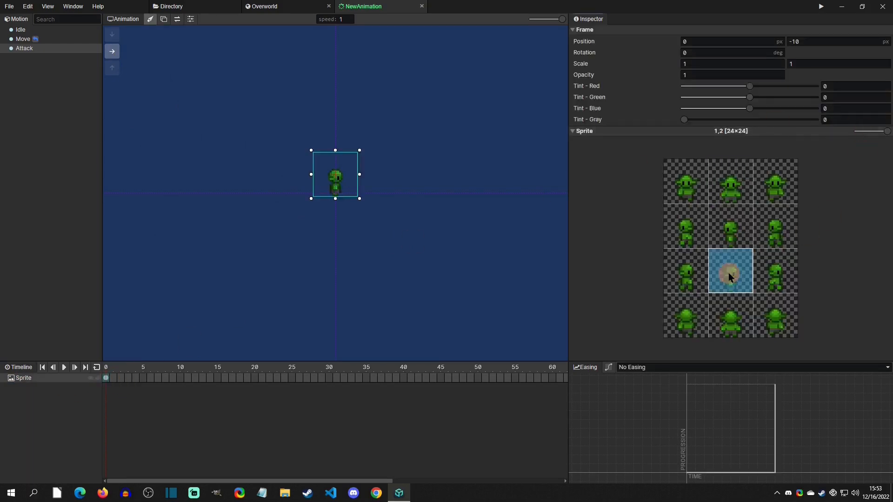
left_click(699, 272)
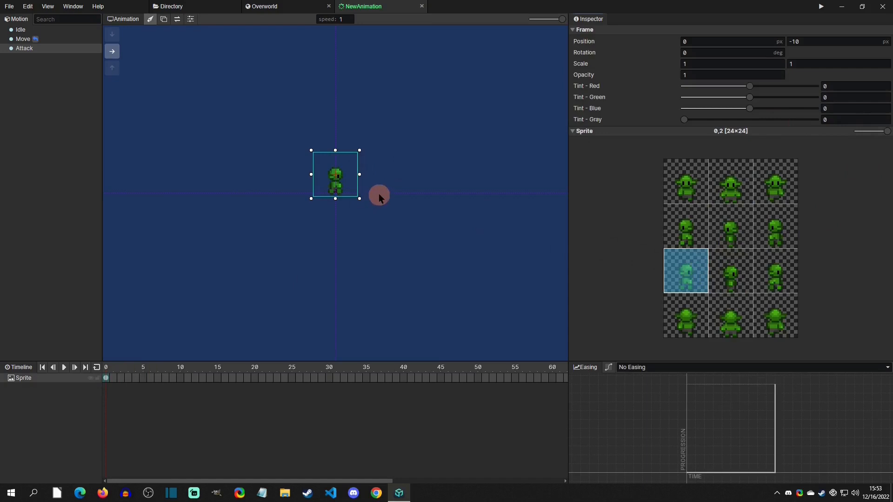
Create a second sprite layer in the right-facing Attack timeline and set its Sprite to Idle/Move Sheet.
right_click(32, 397)
mouse_move(51, 403)
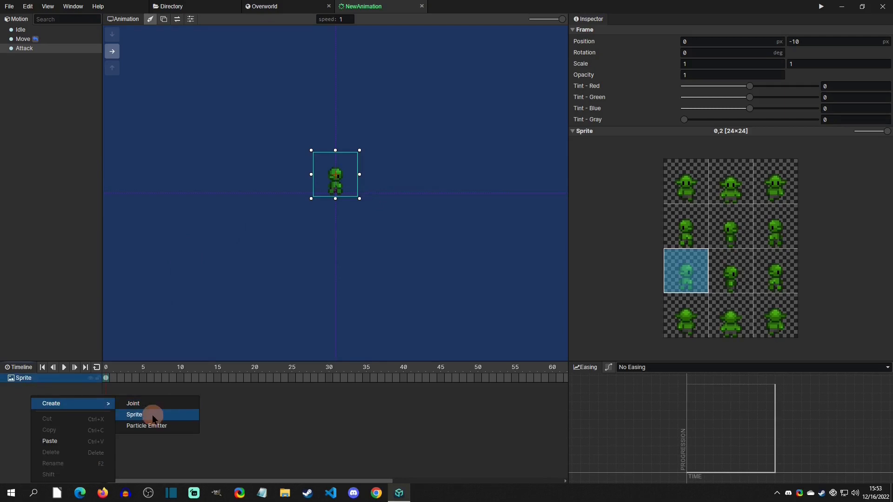
left_click(181, 414)
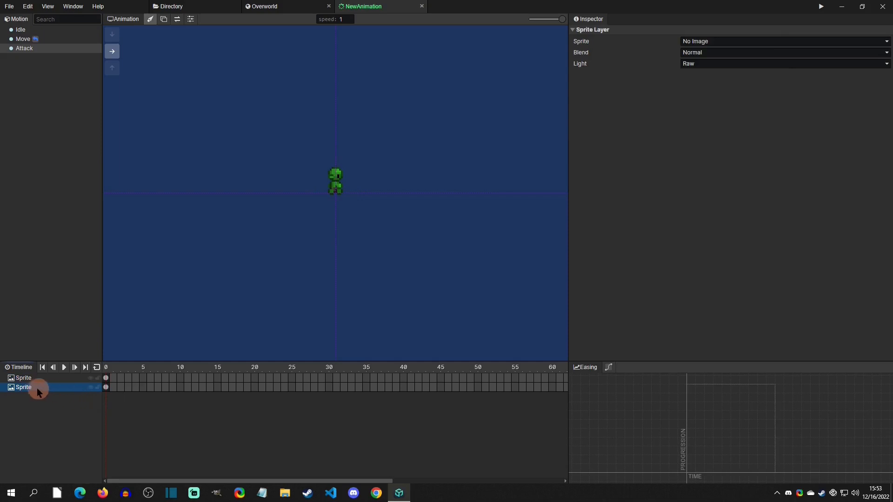
left_click(722, 41)
left_click(720, 58)
left_click(721, 41)
left_click(721, 41)
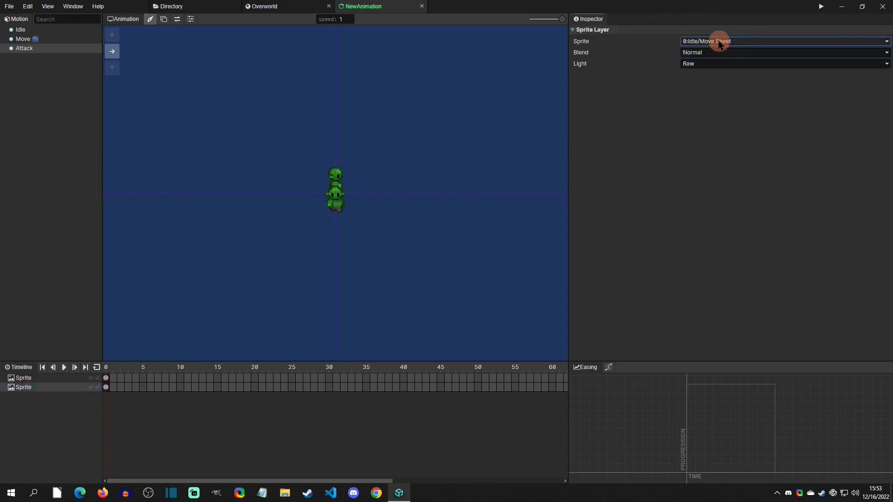
Add a sprite named Weapon to the animation's sprite list, using the dungeon_weapon_06 image with 1 horizontal and 1 vertical frame.
left_click(190, 19)
left_click(600, 50)
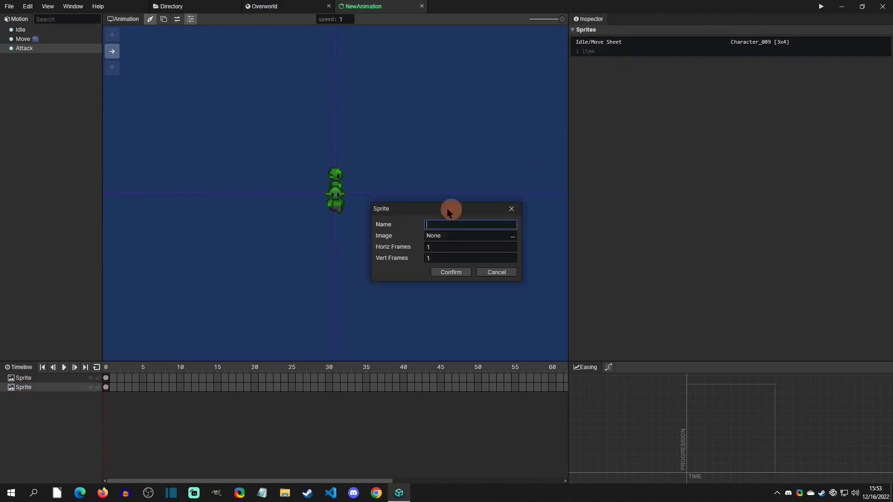
left_click(449, 235)
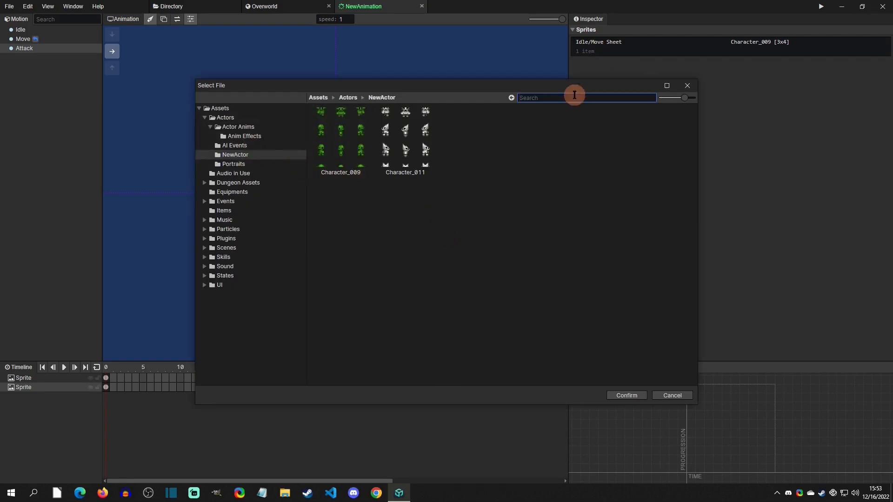
type("Weapon")
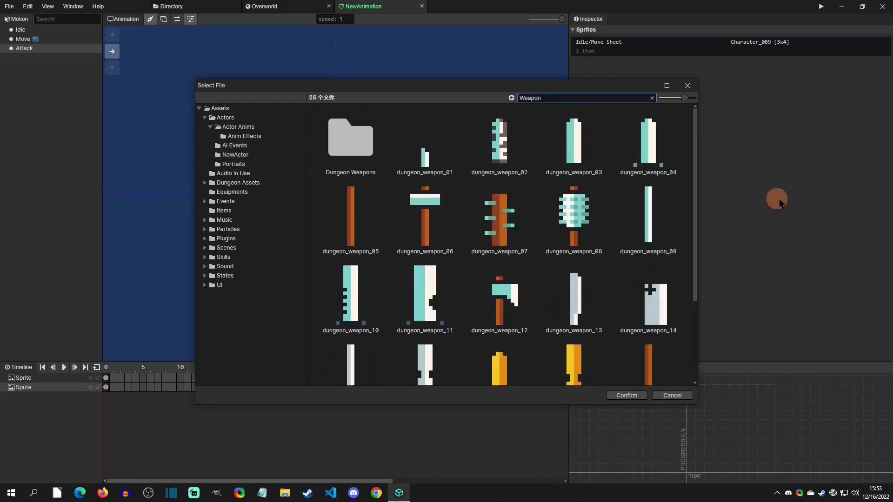
double_click(424, 218)
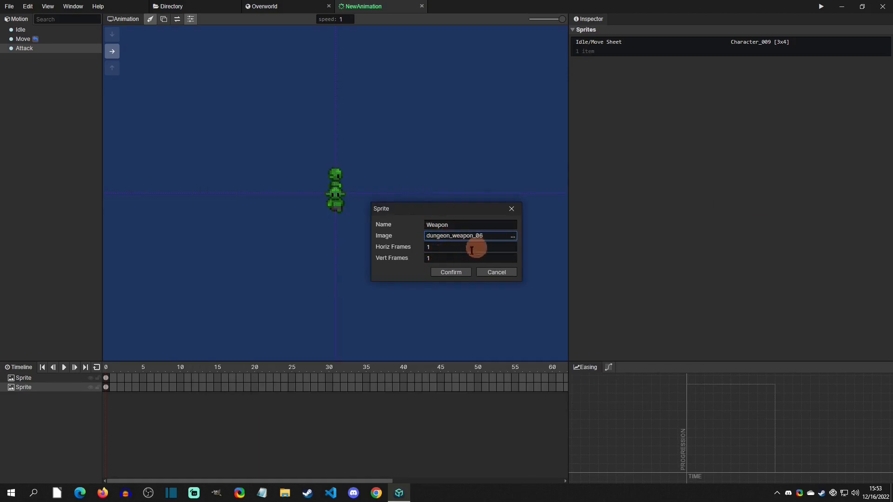
left_click(455, 271)
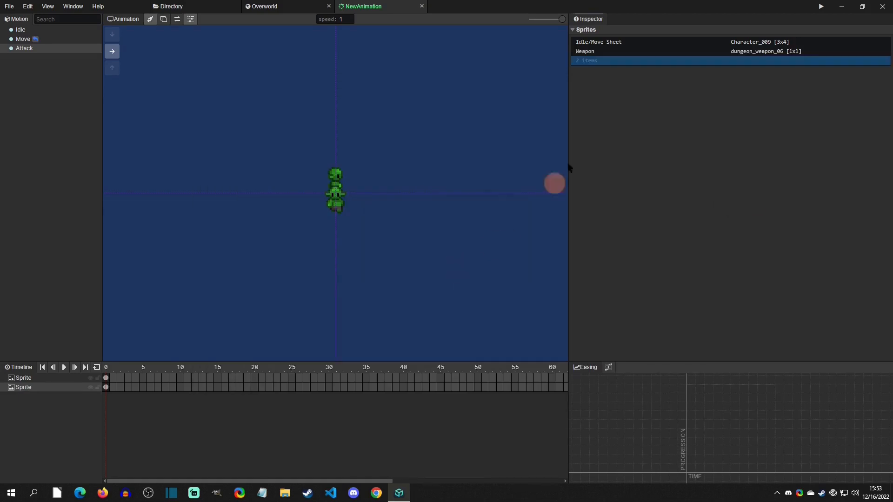
left_click(760, 49)
left_click(315, 208)
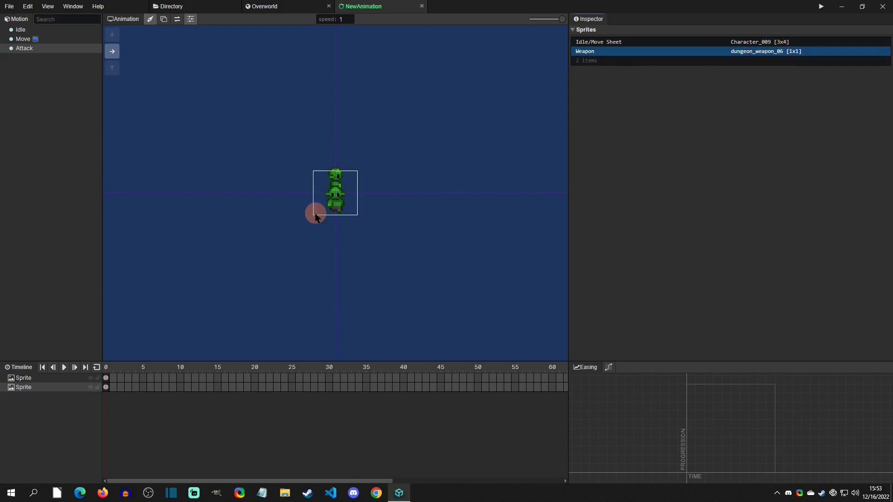
Delete both sprite layers from the Attack motion's right-facing timeline.
left_click(37, 49)
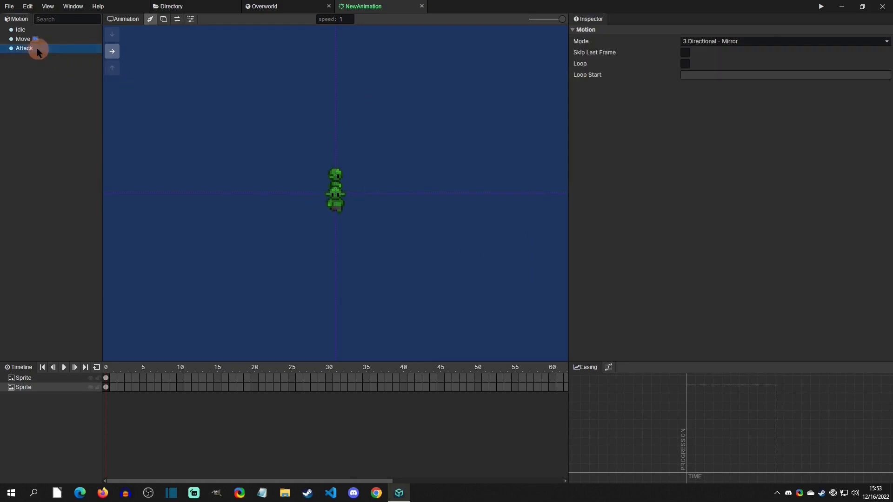
left_click(30, 378)
key("Delete")
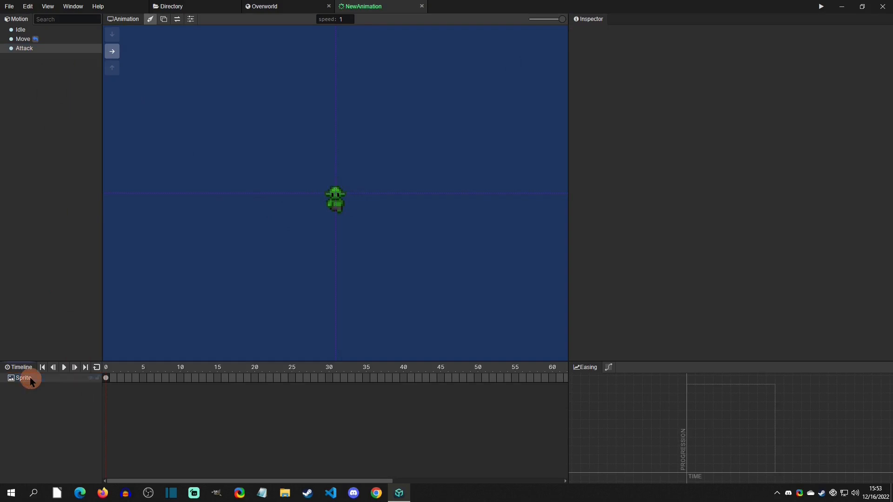
left_click(29, 378)
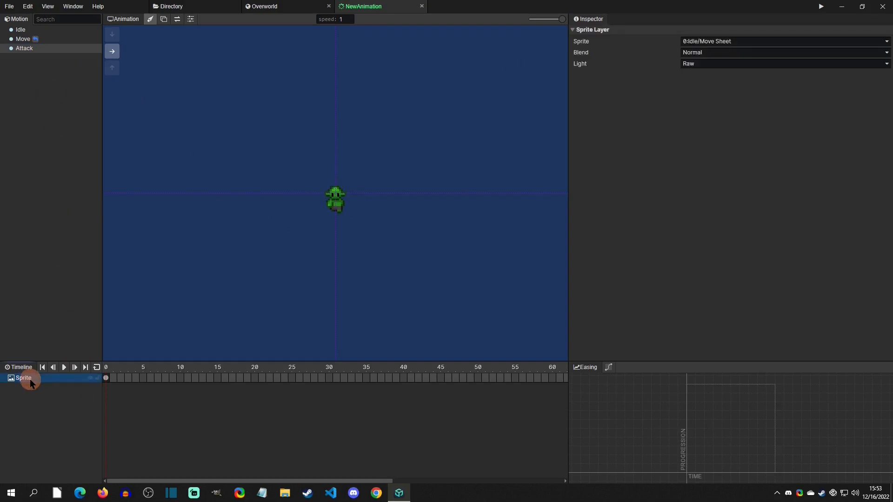
key("Delete")
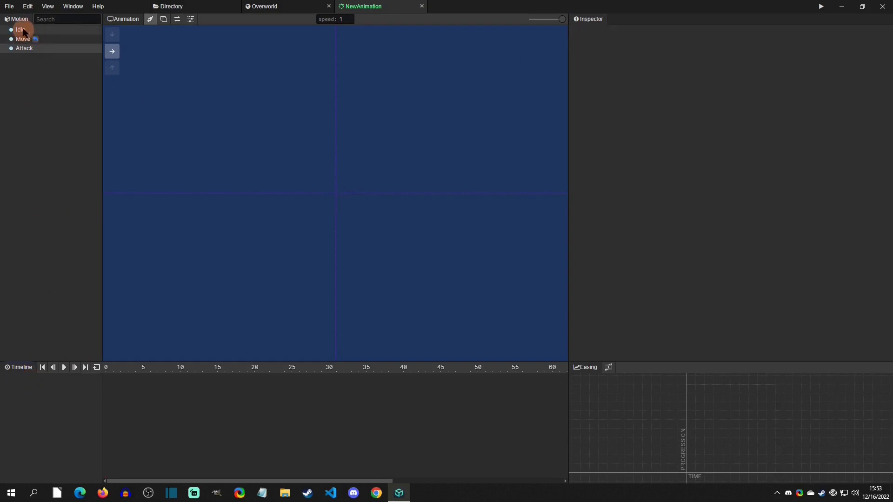
Copy the Idle motion's right-facing sprite layer into the Attack motion and set its frame to sprite 0,2.
left_click(23, 29)
left_click(17, 378)
left_click(25, 47)
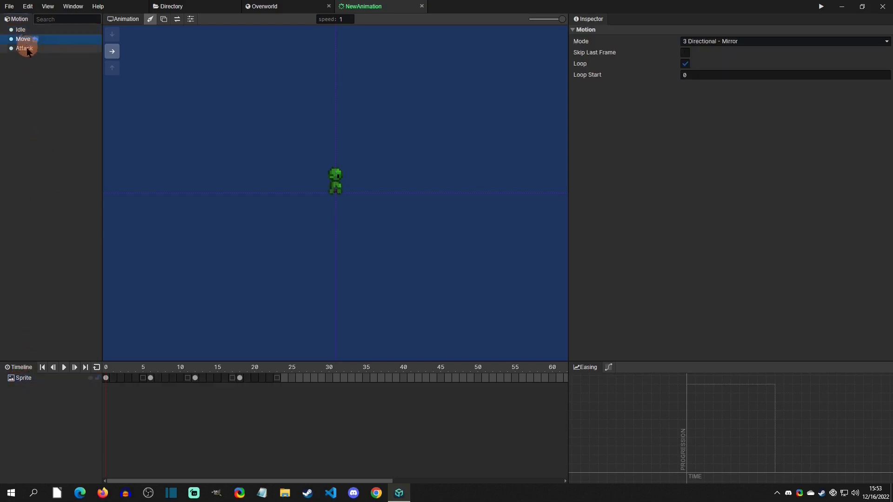
key("ctrl+v")
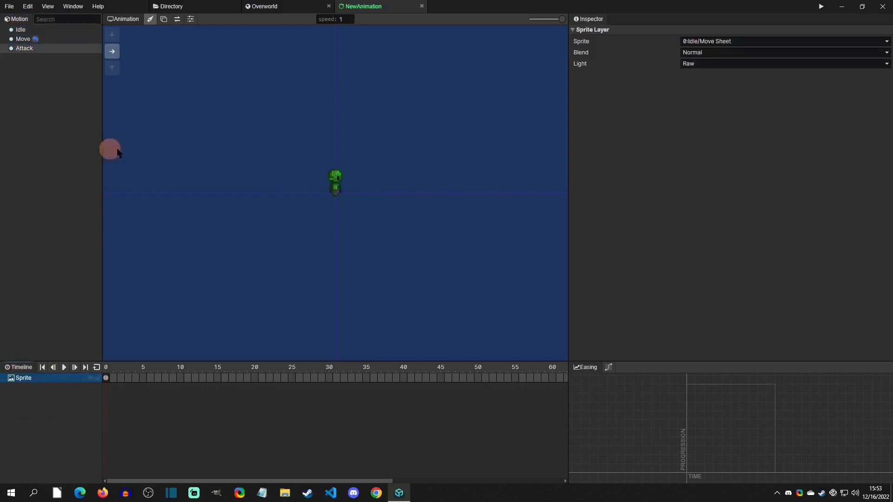
left_click(344, 189)
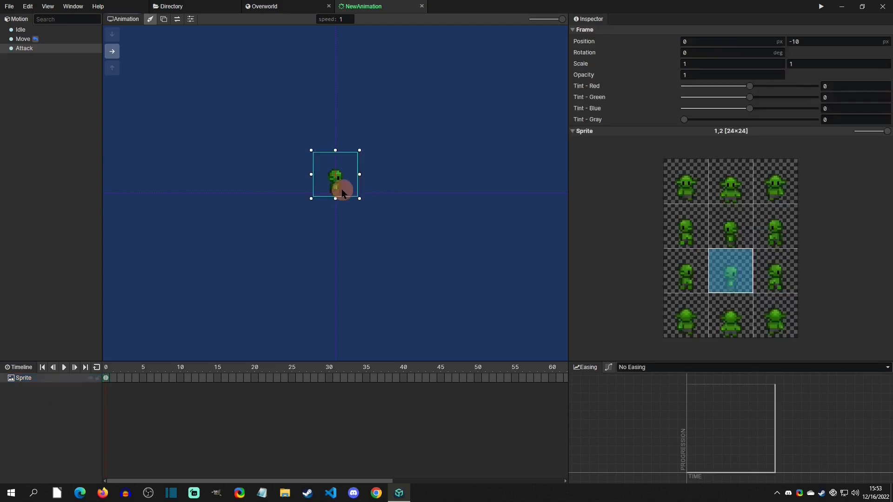
left_click(688, 274)
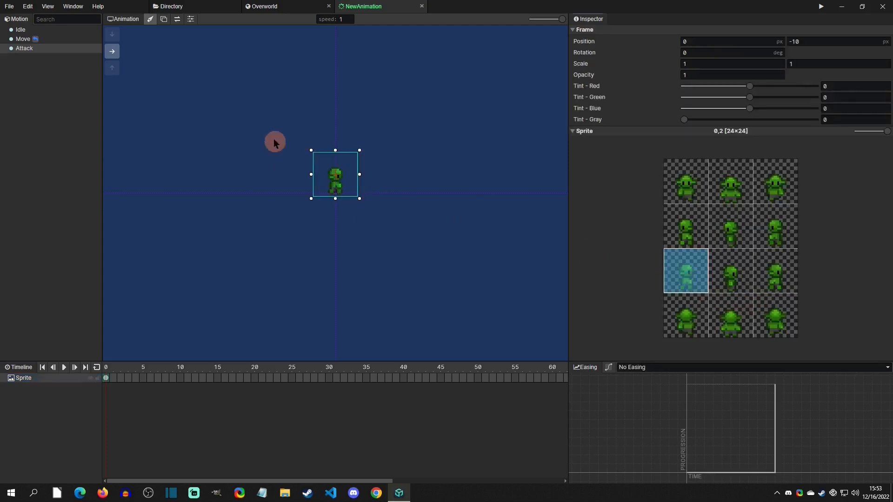
Create a second sprite layer in the Attack timeline and assign it the Weapon sprite.
right_click(35, 414)
mouse_move(54, 404)
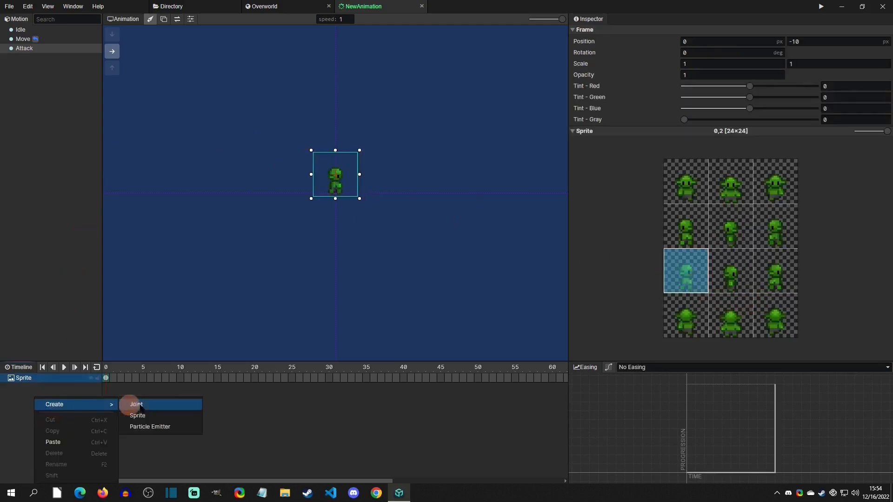
left_click(155, 412)
left_click(106, 387)
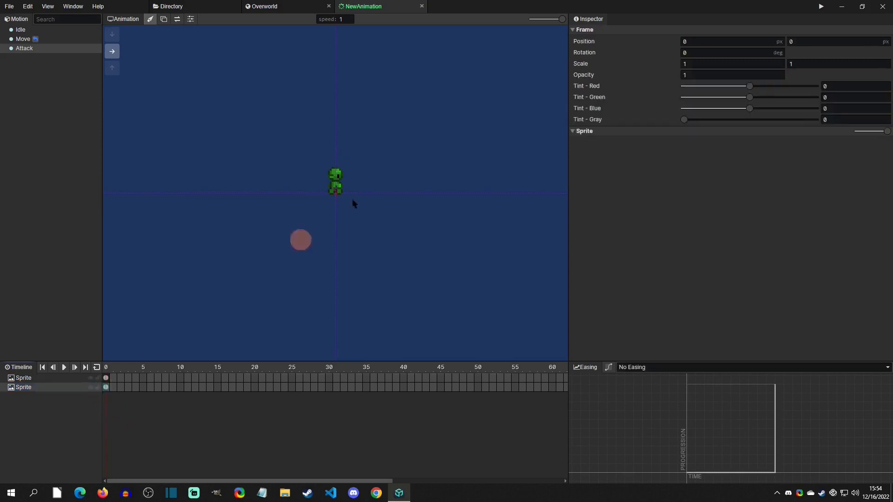
left_click(24, 389)
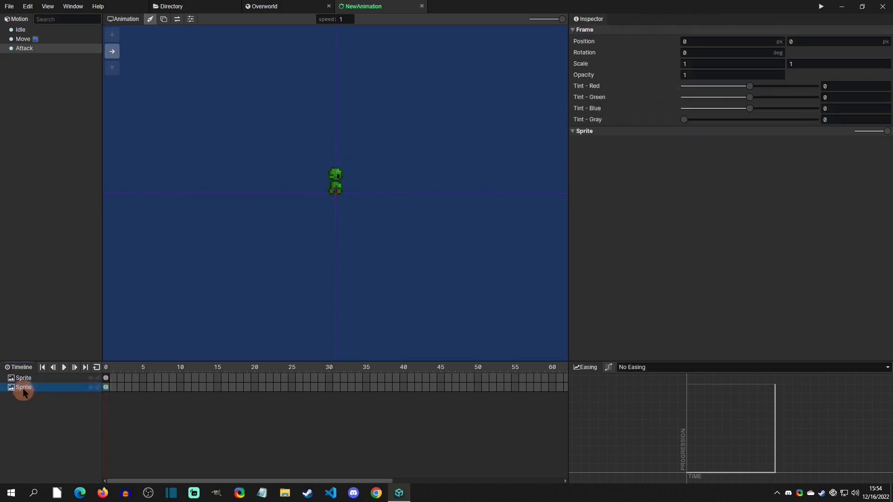
left_click(769, 41)
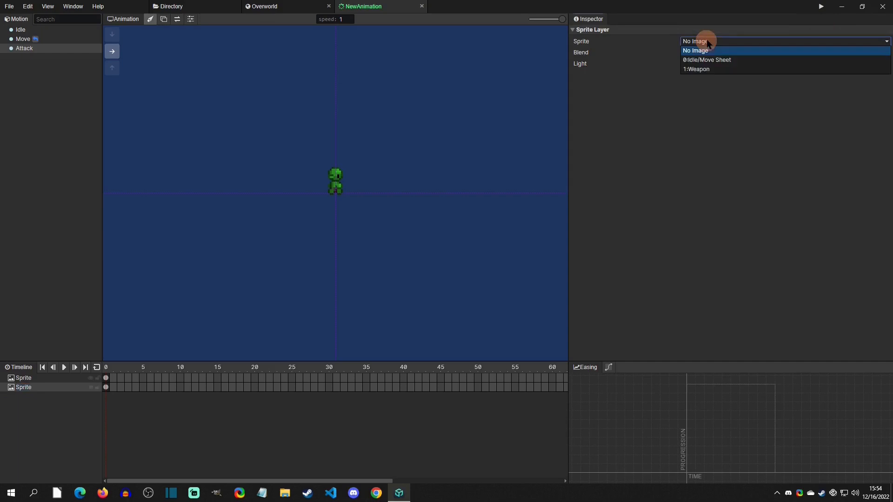
left_click(710, 67)
Move the weapon away from the character and back beside it, to about position 5, -14.
left_click(310, 175)
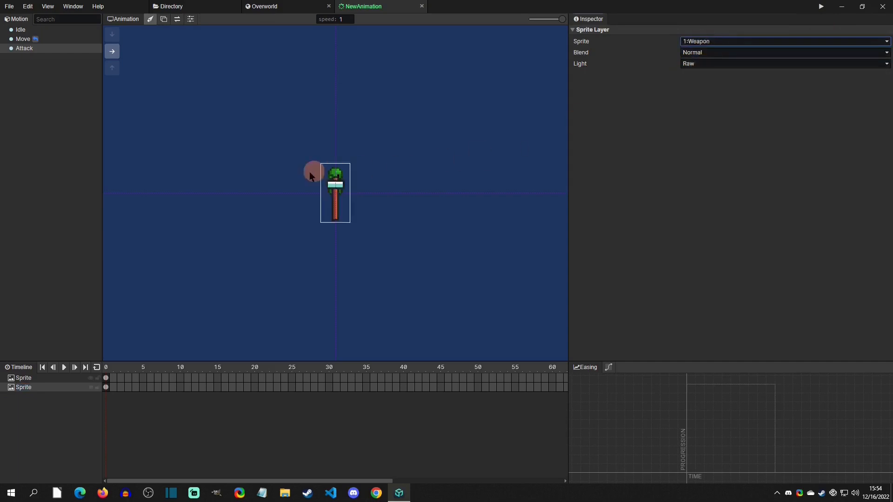
left_click(337, 214)
left_click_drag(334, 219, 434, 226)
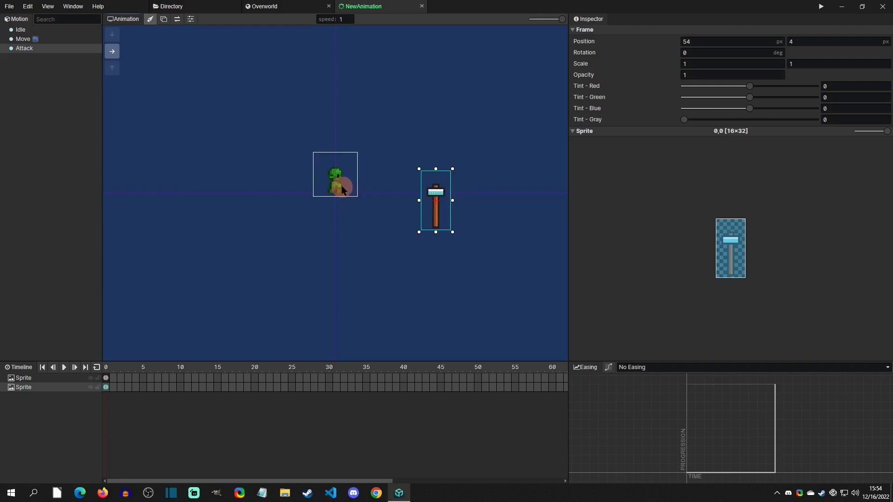
left_click_drag(435, 212, 337, 168)
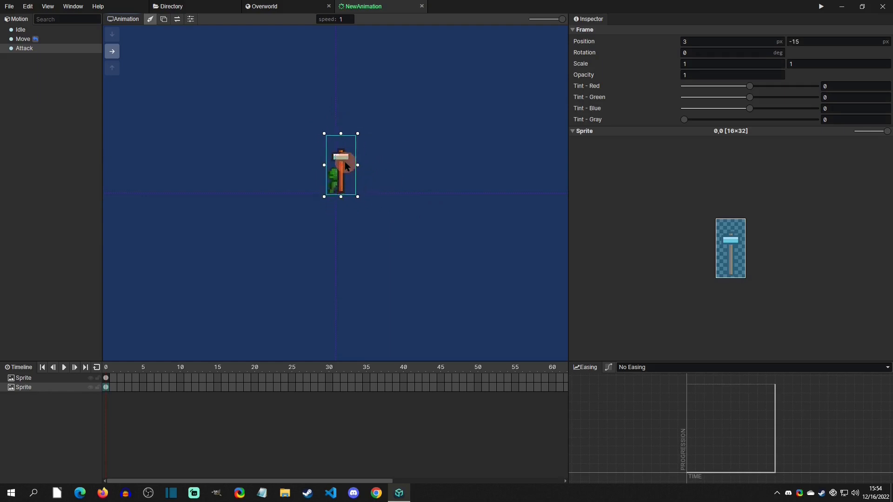
mouse_move(346, 153)
left_mouse_down()
mouse_move(346, 172)
mouse_move(350, 144)
left_mouse_up()
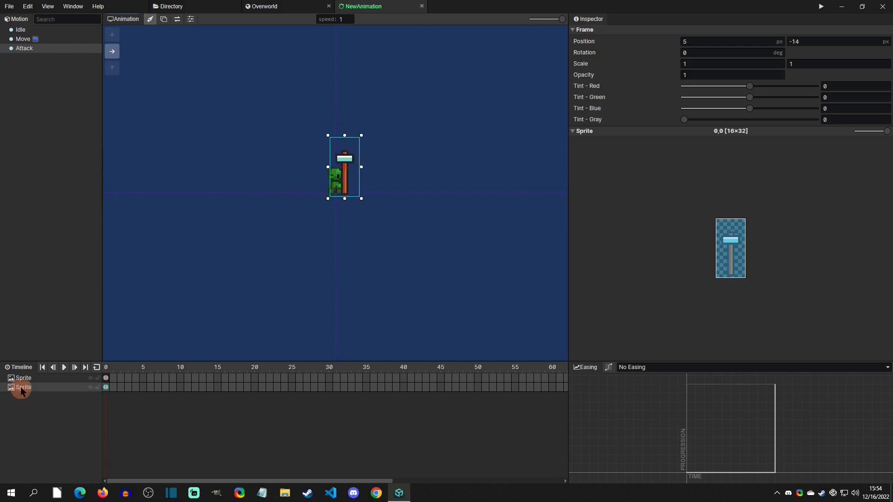
Reorder the weapon's sprite layer above the character's layer and move the weapon to about position 30, -25.
left_click(39, 387)
left_click(46, 377)
left_click(352, 175)
left_click_drag(362, 149, 401, 126)
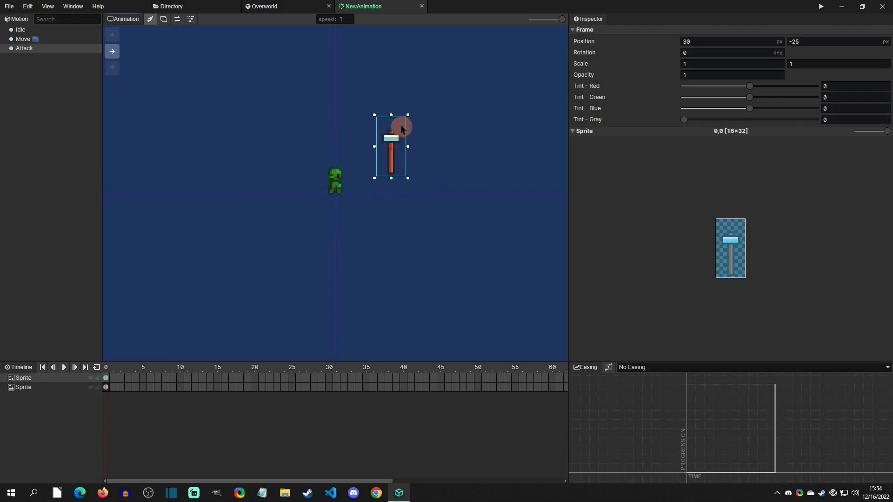
Rename the weapon's sprite layer to Weapon and the character's sprite layer to Actor.
left_click(28, 378)
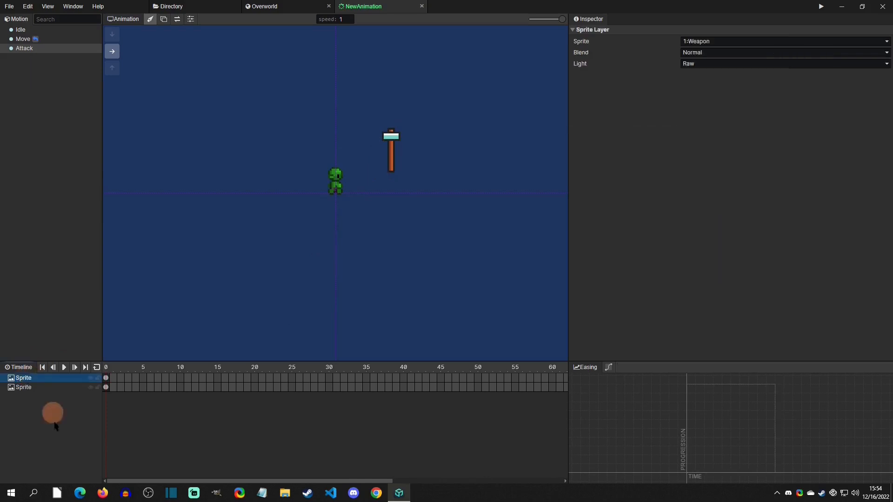
key("F2")
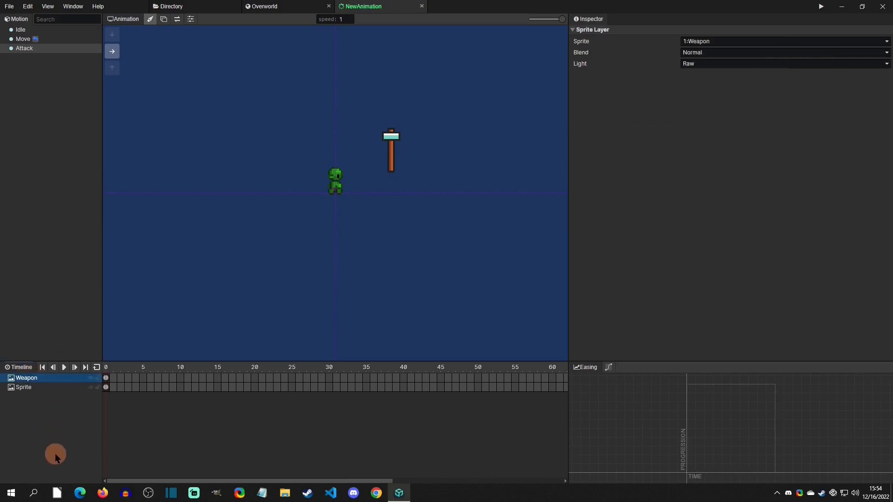
left_click(21, 387)
key("F2")
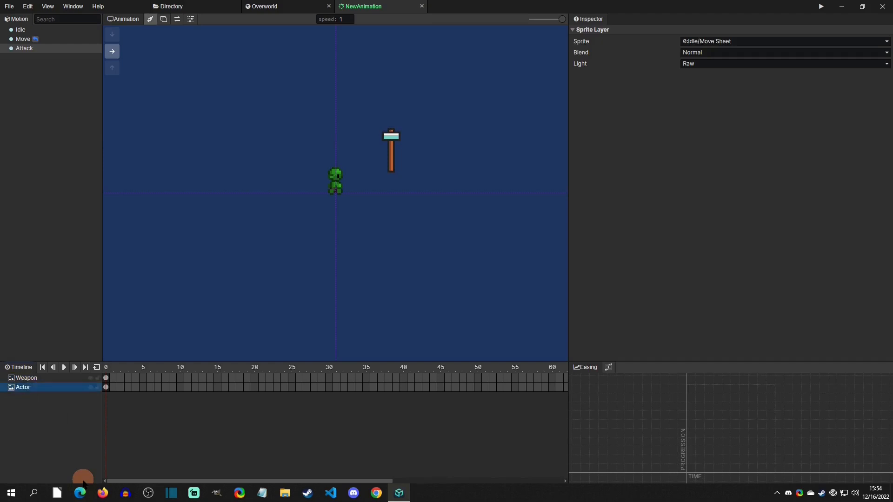
Reposition the weapon in the first Attack frame, leaving it up and to the right of the character at about 38, -32.
left_click_drag(393, 146, 333, 125)
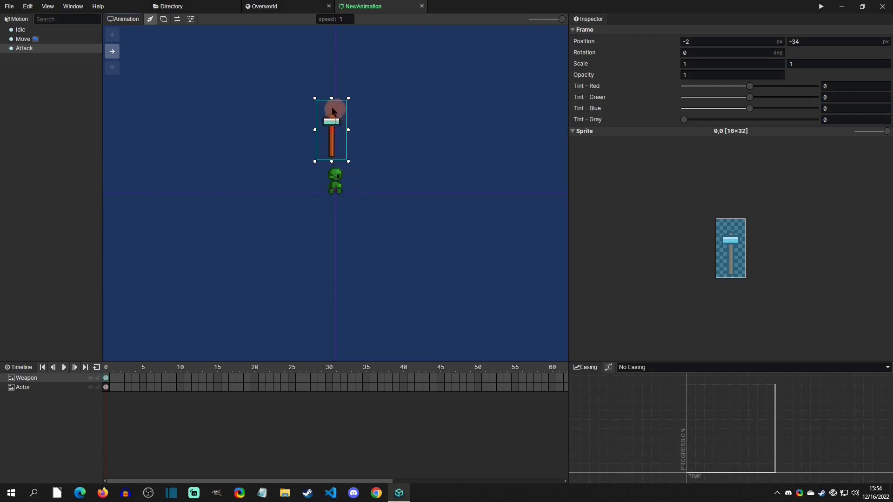
left_click_drag(352, 137, 344, 165)
left_click_drag(411, 136, 407, 136)
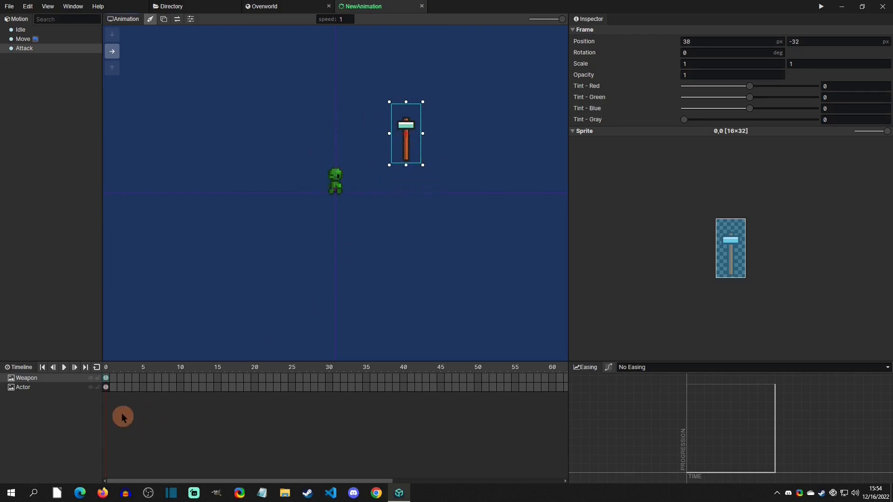
Extend the first key frames of both the Actor and Weapon layers through frame 10 of the Attack motion.
left_click(106, 387)
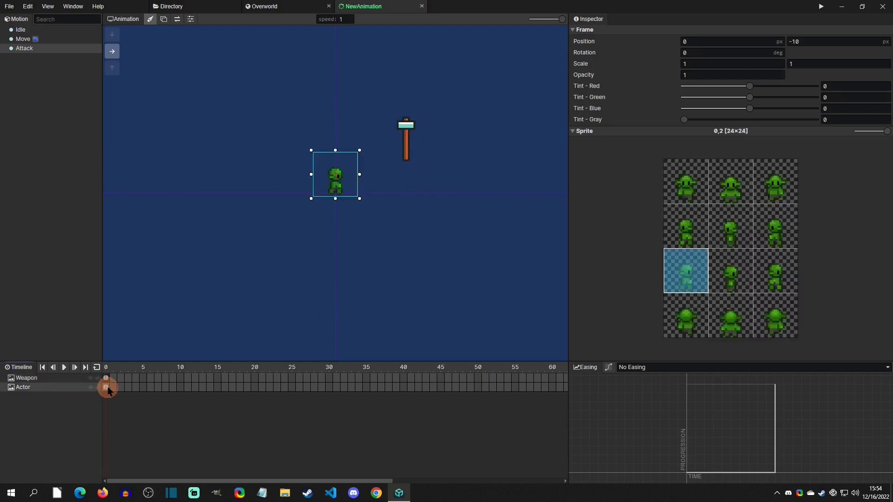
right_click(180, 389)
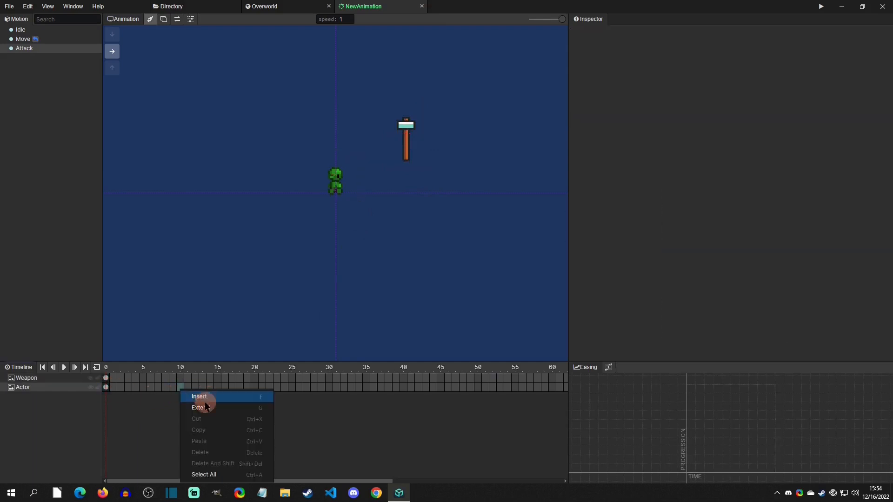
left_click(206, 407)
right_click(184, 378)
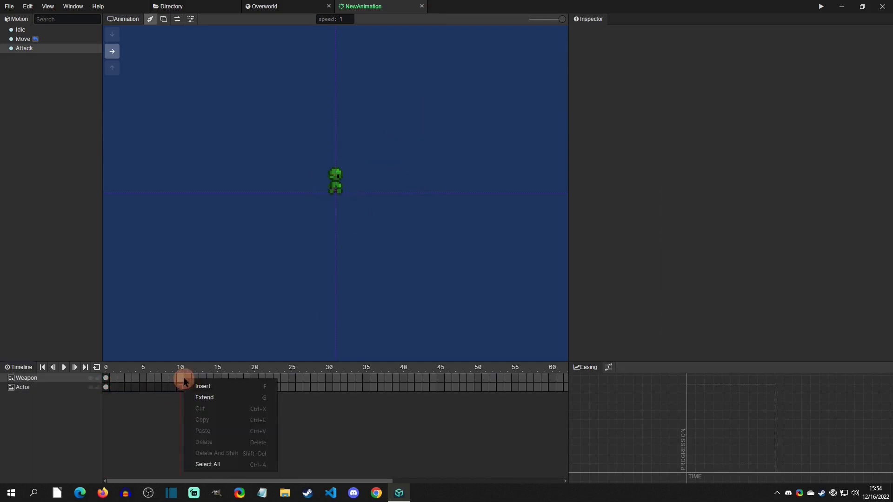
left_click(200, 399)
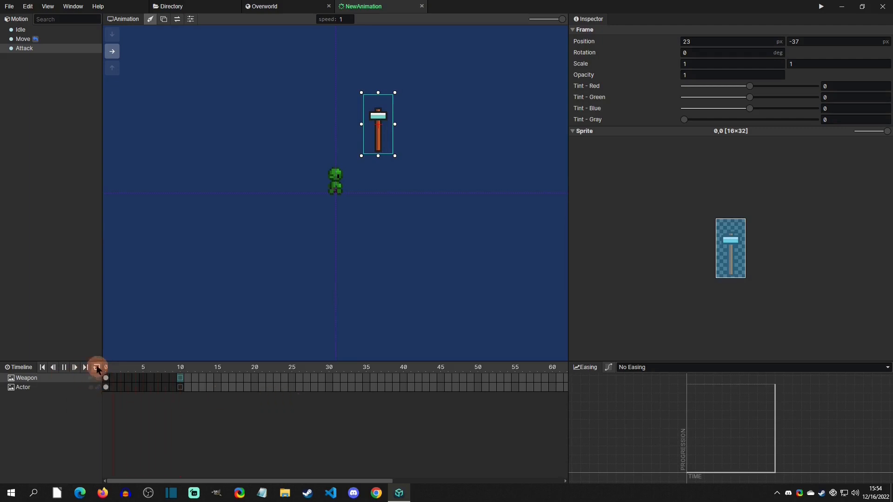
Place the weapon over the character at about 0, -22 in the first frame and reorder the Weapon layer below the Actor layer.
left_click(105, 378)
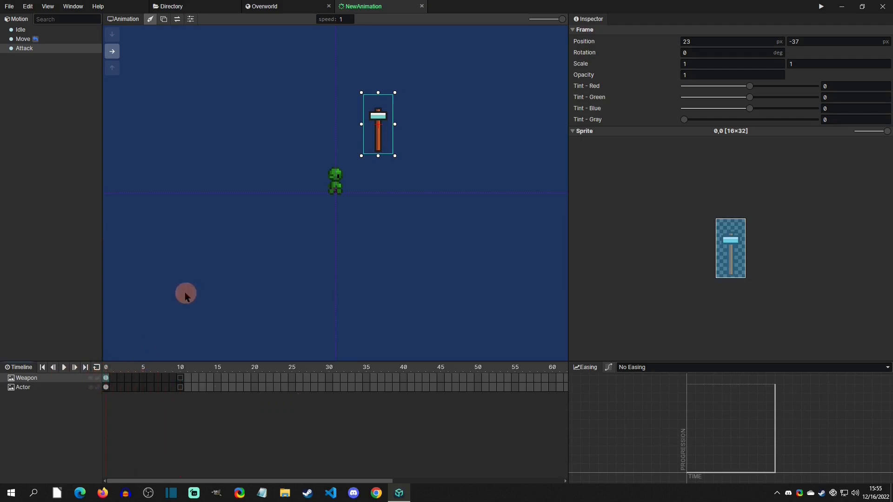
left_click_drag(362, 131, 333, 159)
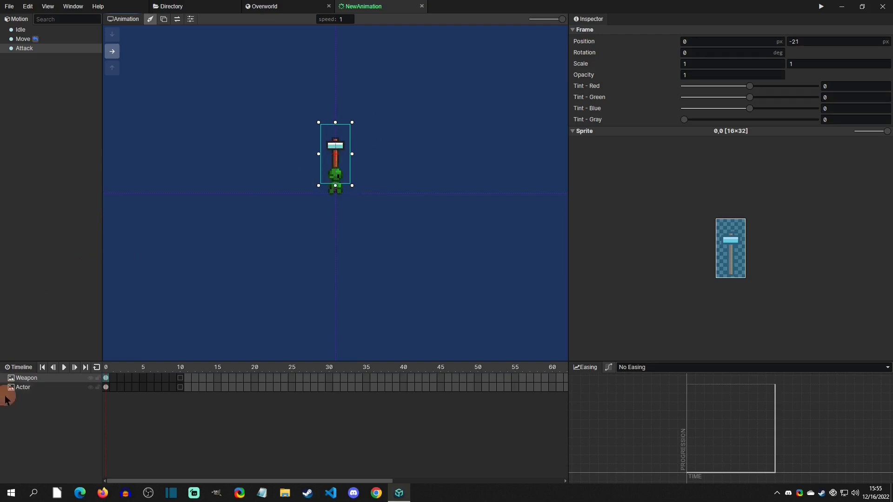
left_click_drag(19, 378, 20, 390)
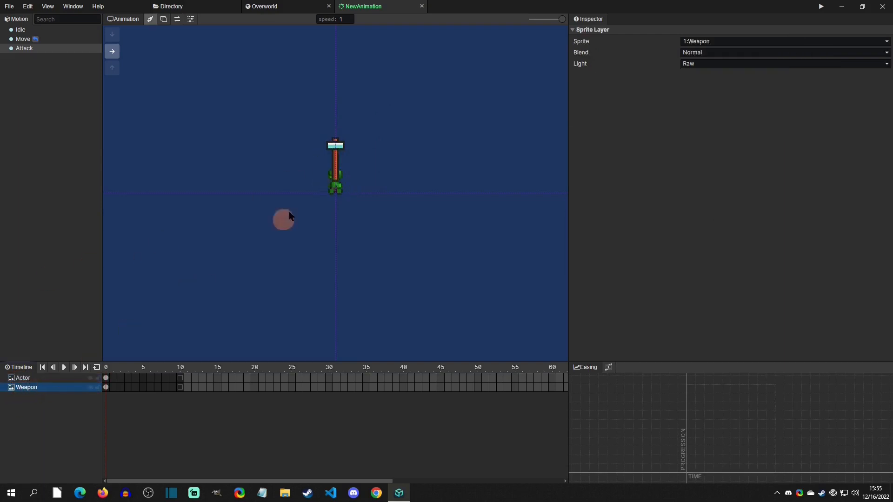
left_click(337, 142)
key("Up")
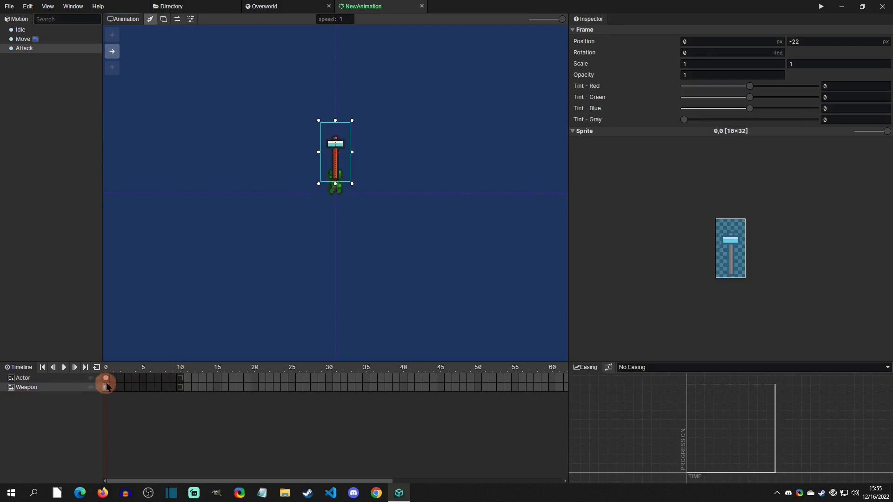
Insert key frames at frame 10 on both the Actor and Weapon layers.
left_click(180, 379)
right_click(182, 379)
left_click(188, 385)
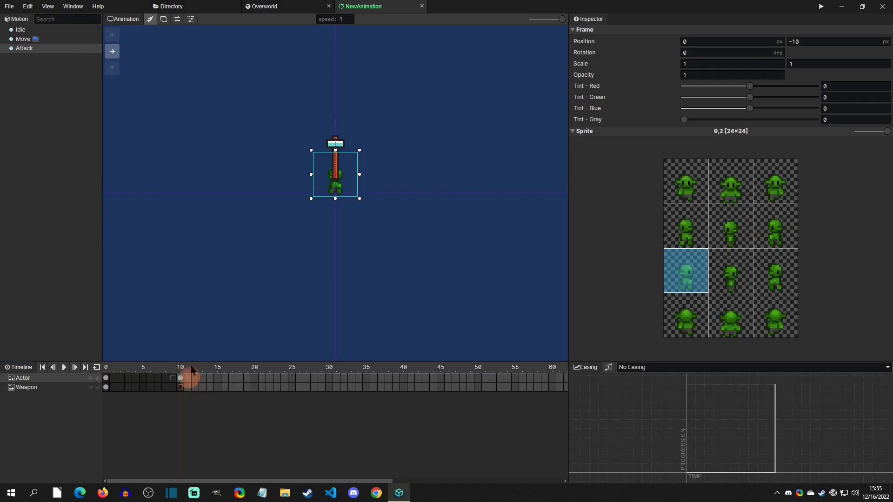
left_click(339, 140)
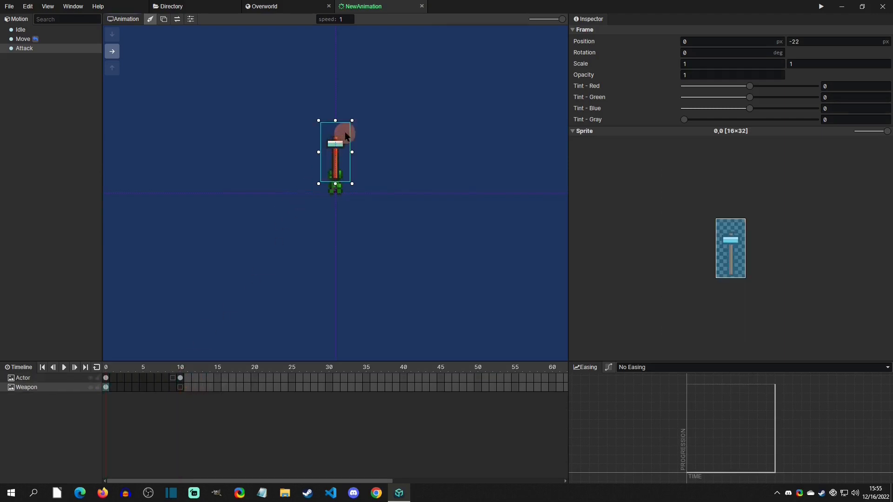
right_click(182, 388)
left_click(196, 394)
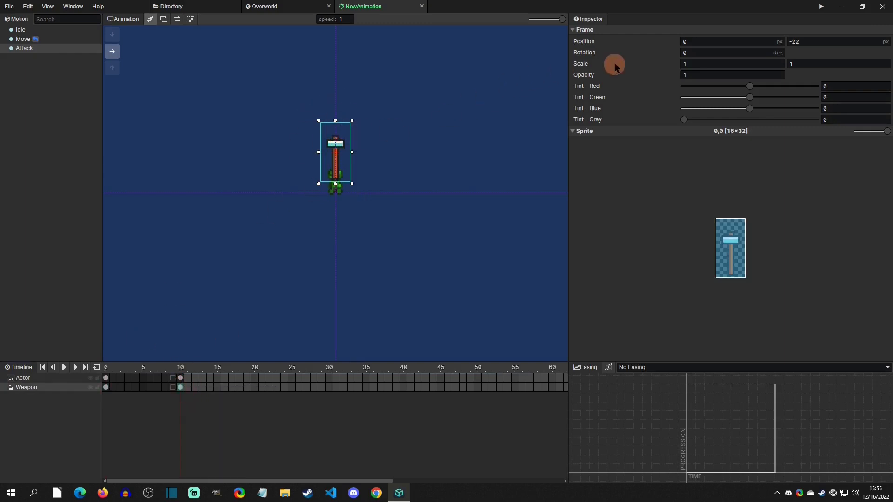
Rotate the weapon 90 degrees at frame 10, move it to about 14, -5 beside the character, and preview the motion.
left_click(688, 53)
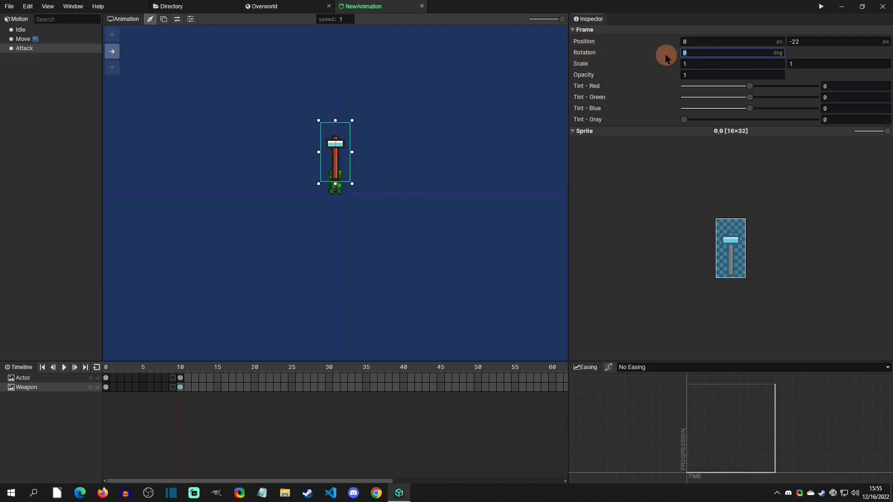
type("90")
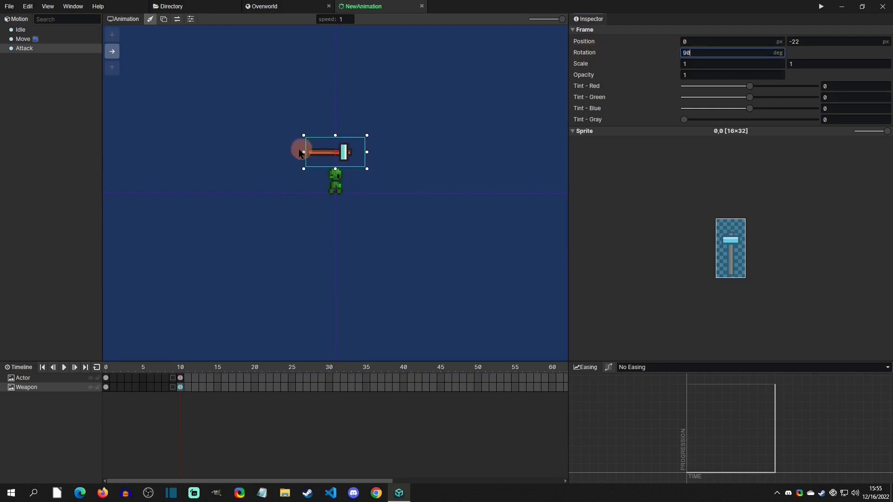
left_click_drag(355, 153, 370, 186)
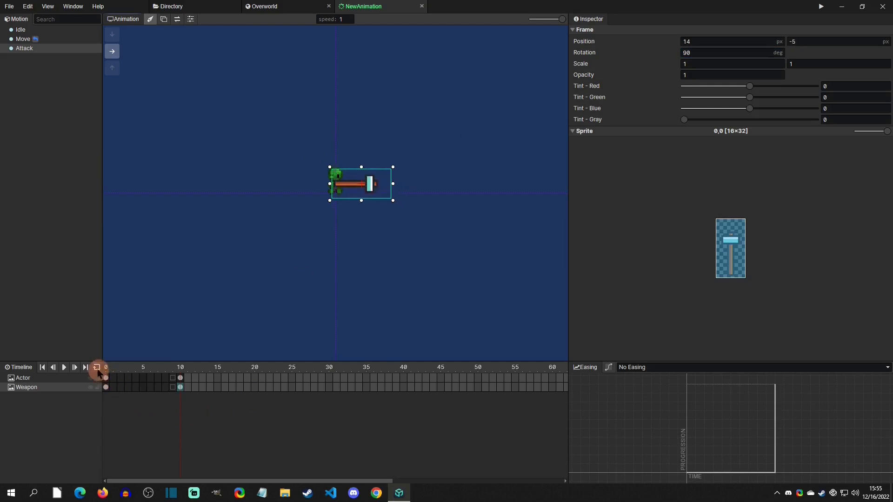
left_click(65, 369)
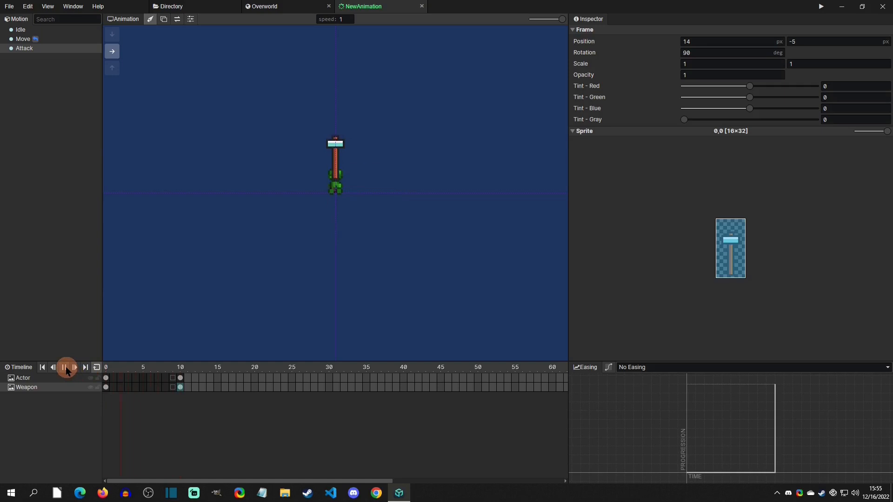
left_click(65, 368)
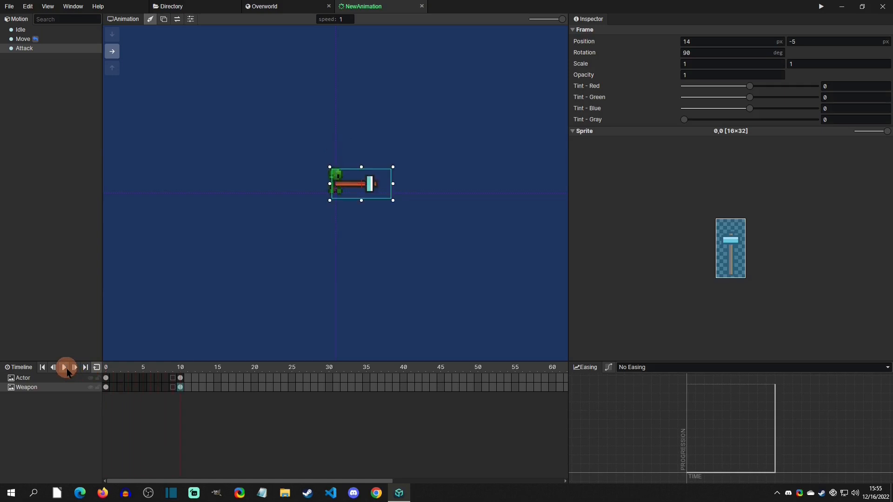
Apply Ease Out easing to the Weapon layer's first key frame and play back the Attack motion.
left_click(111, 391)
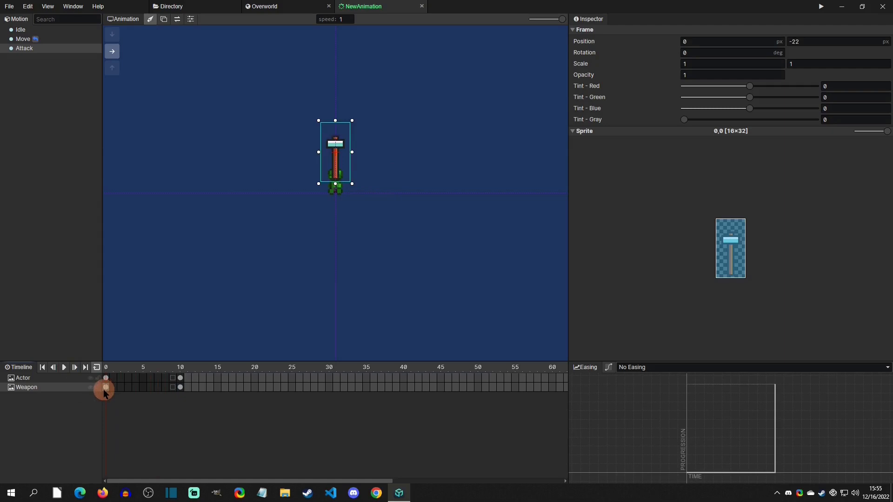
left_click(658, 368)
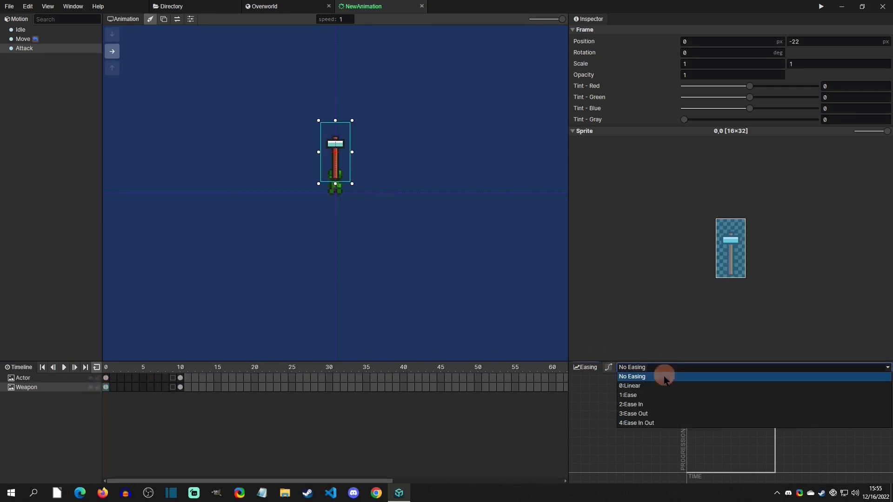
left_click(656, 414)
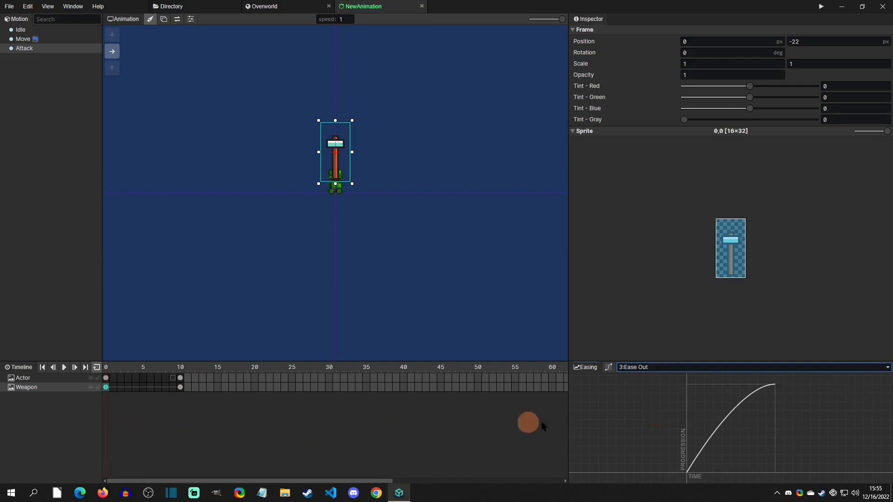
left_click(725, 367)
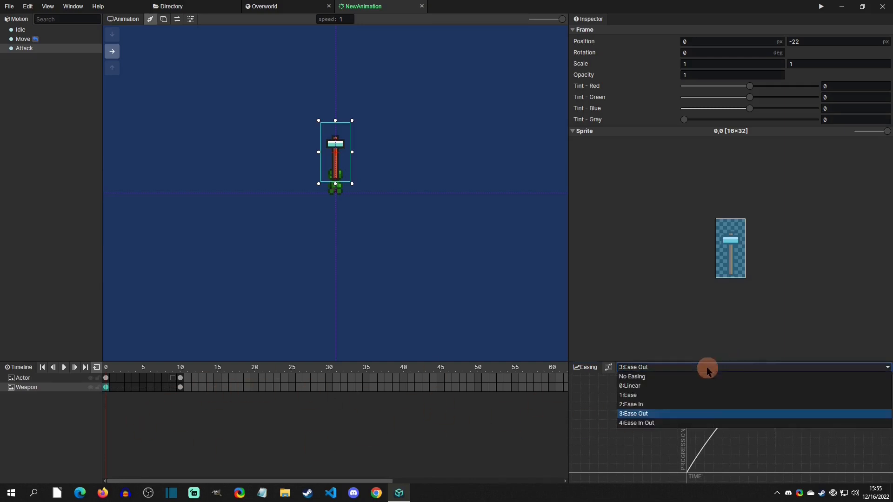
left_click(607, 439)
left_click(64, 368)
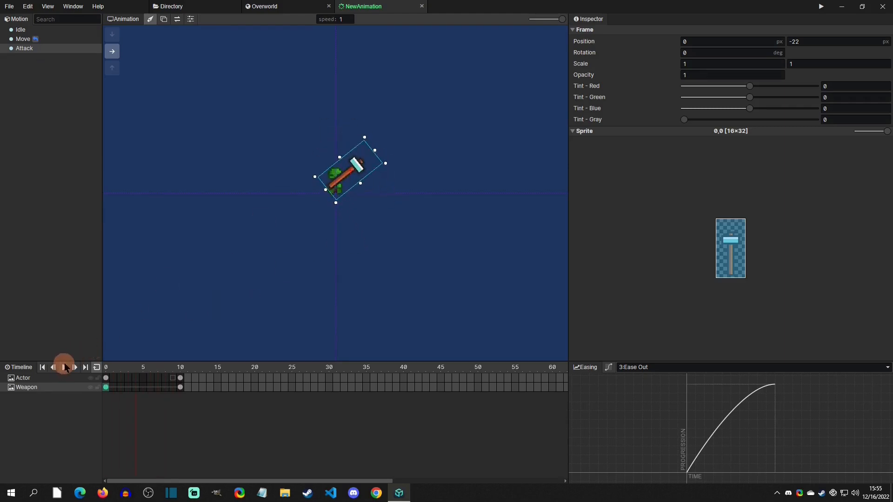
Delete the frame 10 key frames from both layers and reset the weapon's first key frame to No Easing.
left_click(180, 389)
left_click(180, 378)
left_click(140, 398)
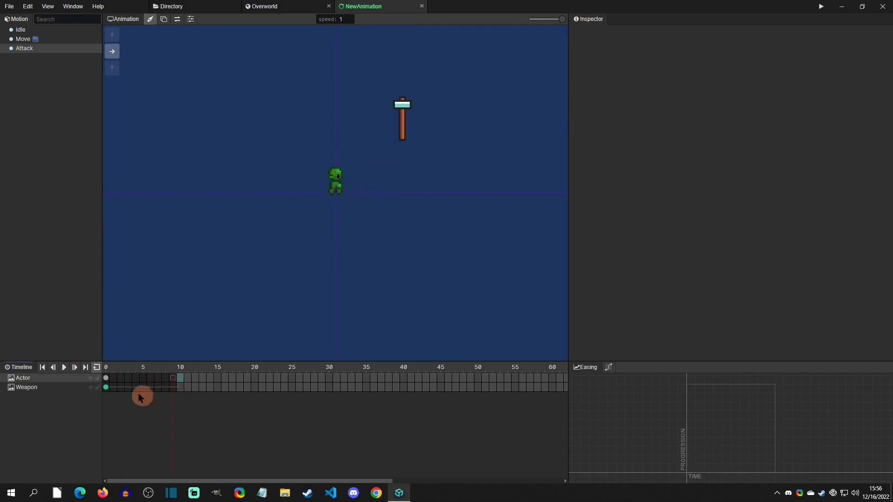
left_click(106, 389)
left_click(656, 368)
left_click(648, 373)
left_click(422, 250)
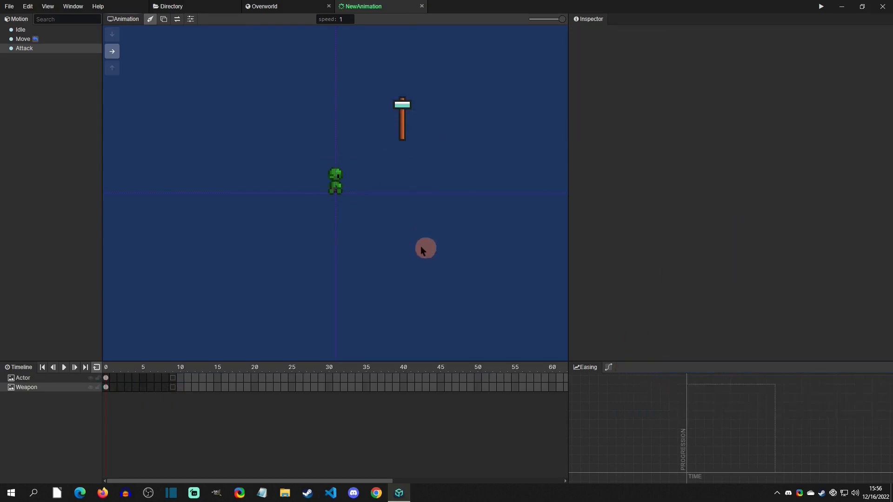
Add a joint layer to the Attack motion and place the joint on the character's hand at about 2, -4.
right_click(28, 408)
mouse_move(45, 402)
left_click(139, 403)
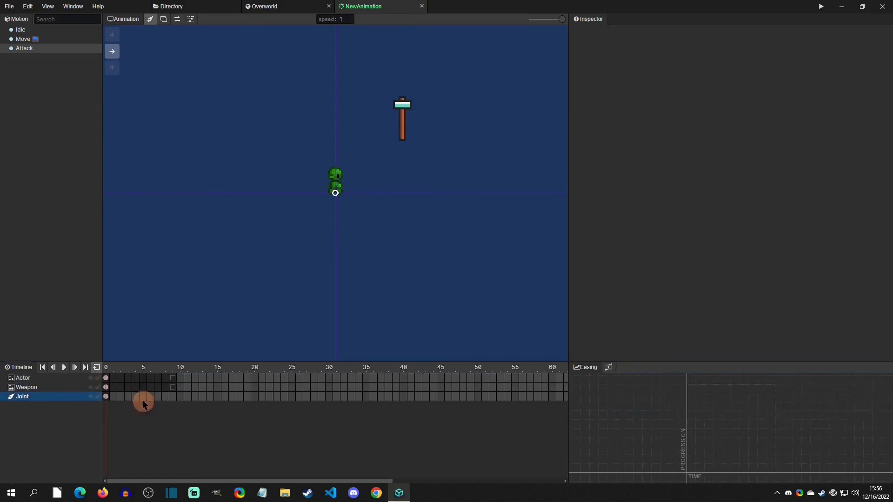
left_click(335, 196)
left_click_drag(338, 188, 338, 185)
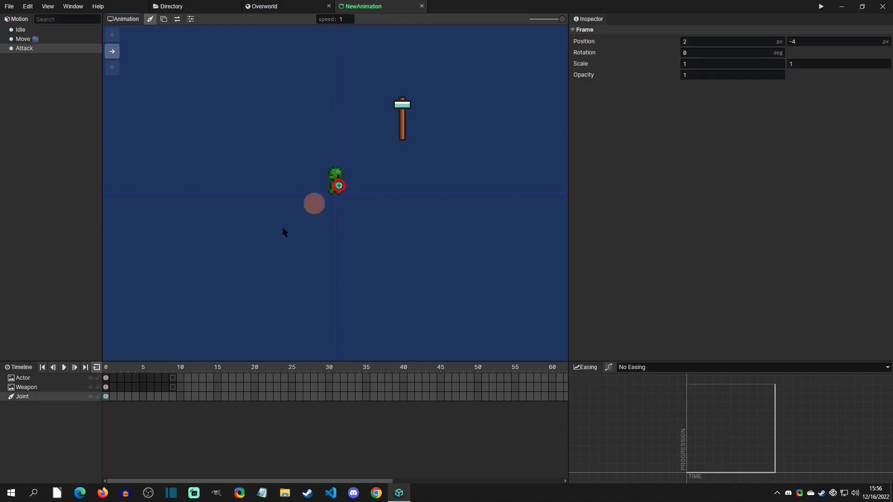
Nest the Weapon layer under the Joint layer and move the weapon slightly down within the first frame.
left_click(34, 389)
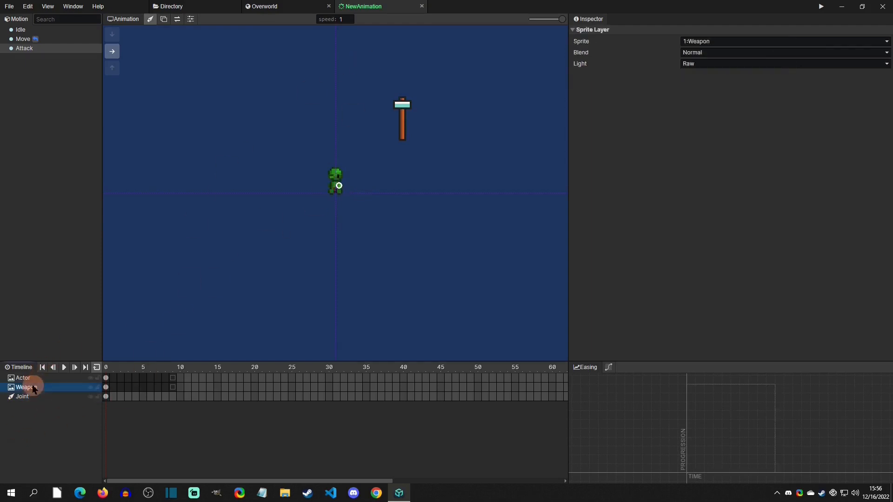
left_click_drag(34, 390, 67, 404)
left_click(407, 136)
left_click_drag(411, 105, 415, 139)
Keep the joint at 2, -4 and move the weapon's handle onto it, to about 0, -14 relative to the joint.
left_click(23, 389)
left_click(364, 201)
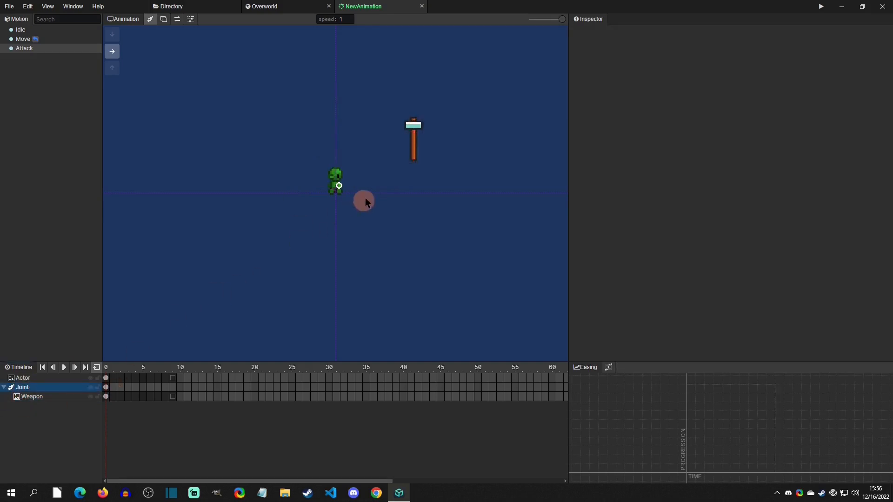
mouse_move(341, 188)
left_mouse_down()
mouse_move(286, 206)
mouse_move(298, 221)
mouse_move(386, 160)
mouse_move(259, 199)
mouse_move(339, 194)
mouse_move(377, 202)
mouse_move(339, 187)
left_mouse_up()
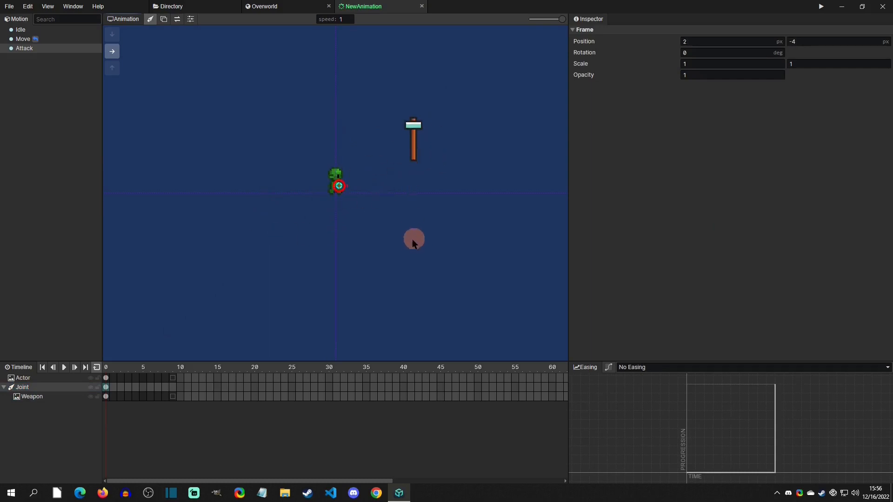
left_click(34, 396)
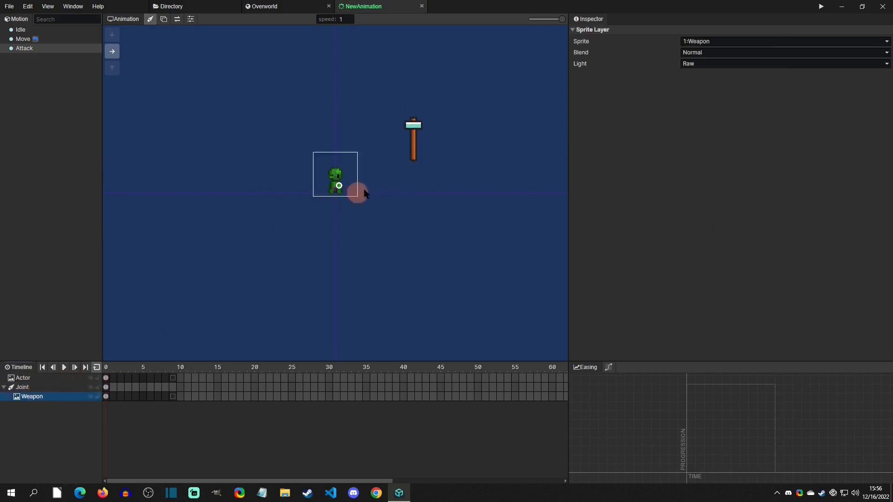
left_click_drag(414, 129, 342, 164)
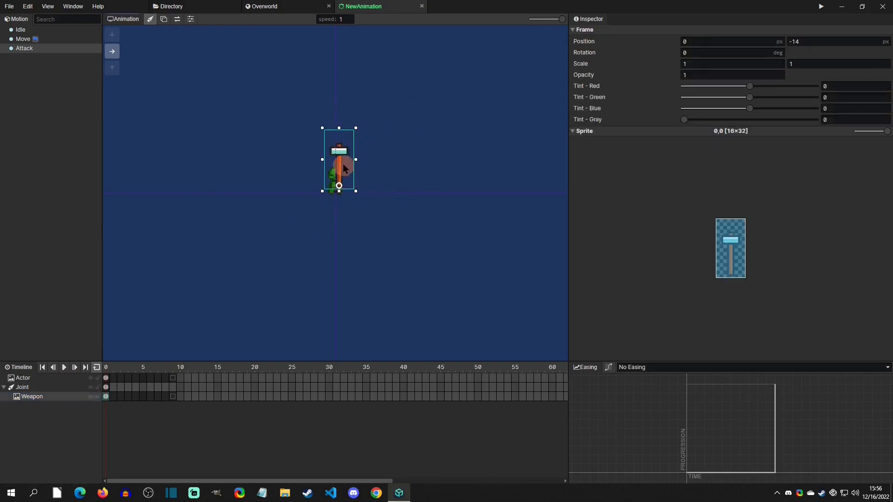
Insert a key frame on the Joint layer at frame 9, where the other layers end.
left_click(35, 387)
left_click_drag(49, 393, 174, 390)
right_click(174, 390)
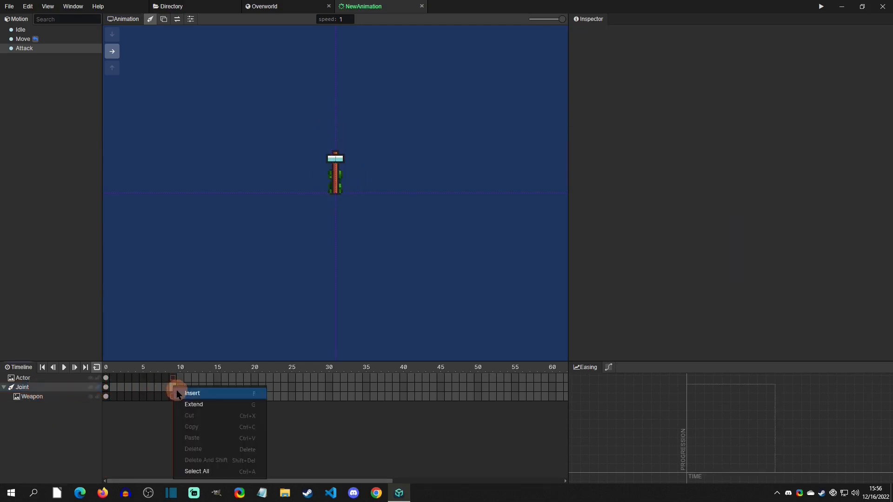
left_click(178, 392)
left_click(359, 157)
left_click(203, 320)
Set the joint's rotation to 90 degrees in its frame 9 key frame.
left_click(173, 390)
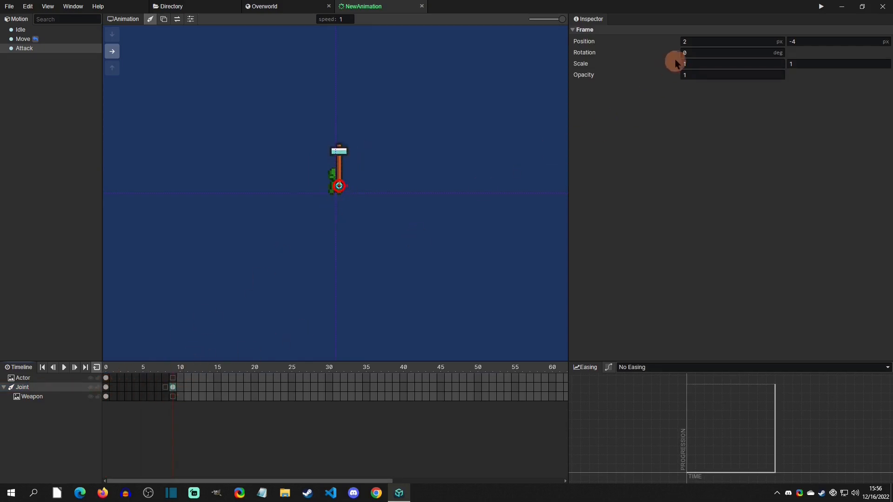
left_click(687, 51)
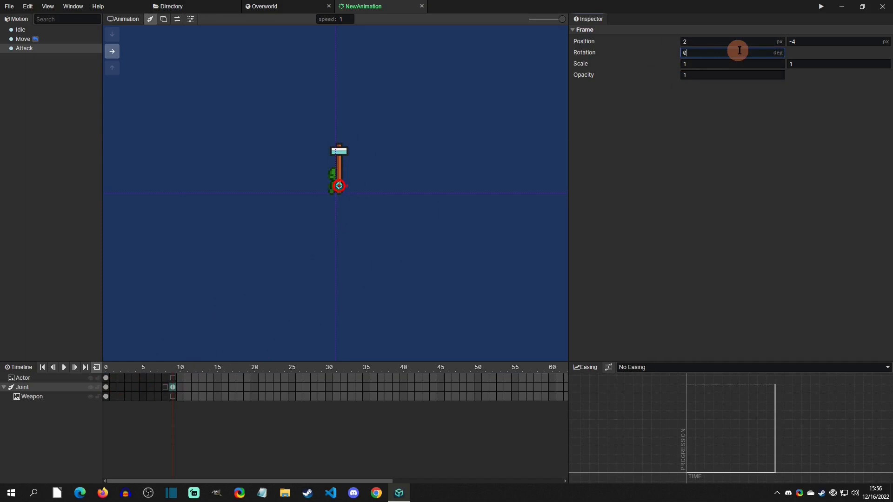
type("90")
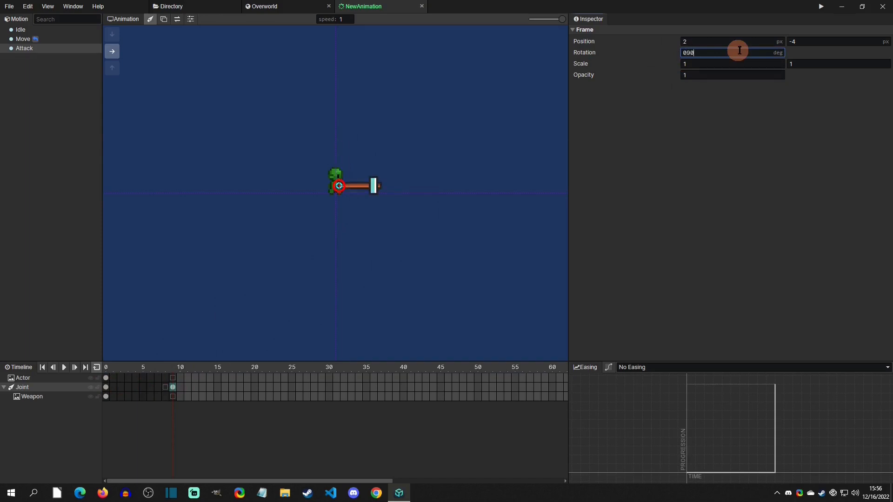
Apply Ease Out easing to the Joint layer's first key frame.
left_click(106, 387)
left_click(651, 365)
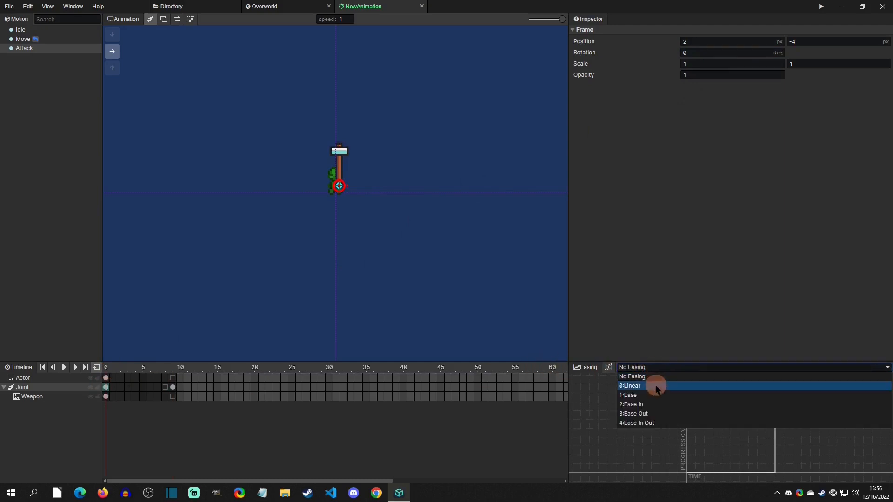
left_click(649, 415)
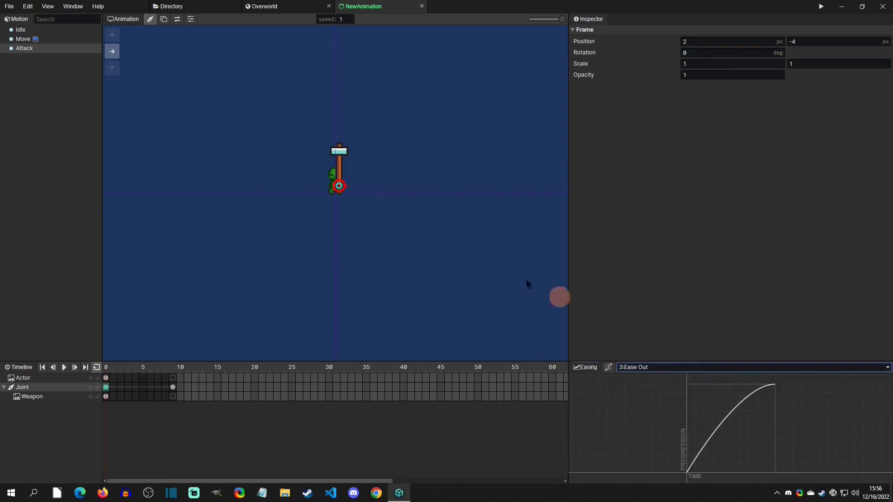
Play the Attack motion repeatedly to check the weapon's swing and examine the motion's available directions.
left_click(64, 368)
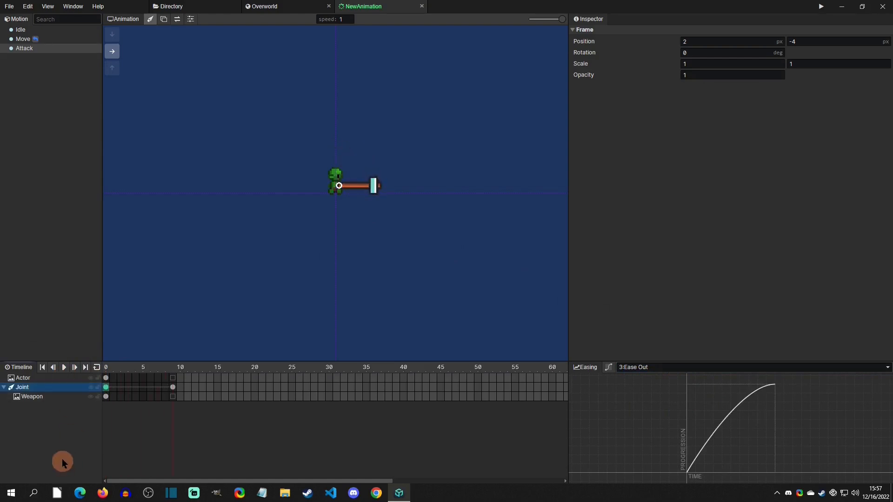
left_click(65, 368)
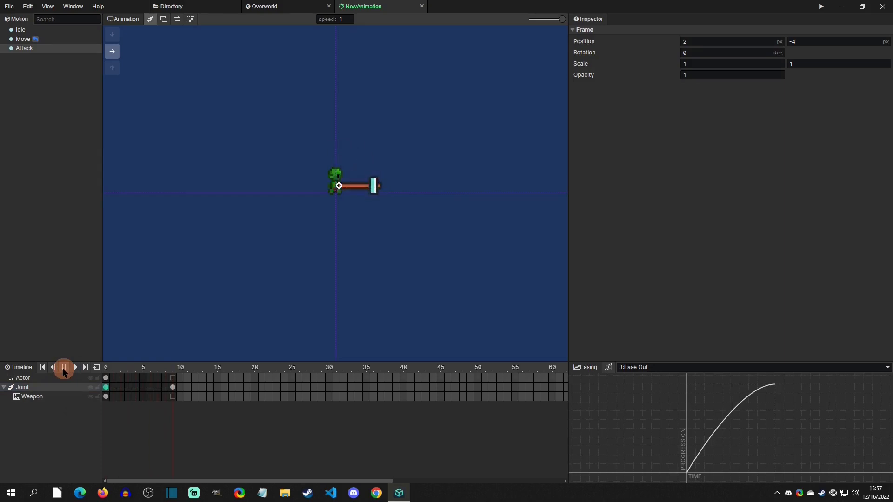
left_click(64, 369)
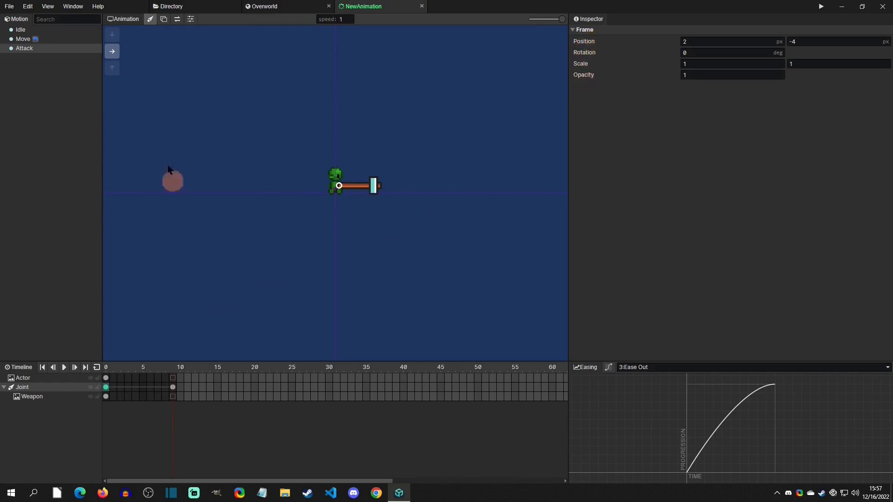
left_click(107, 33)
left_click(110, 51)
left_click(109, 68)
left_click(109, 54)
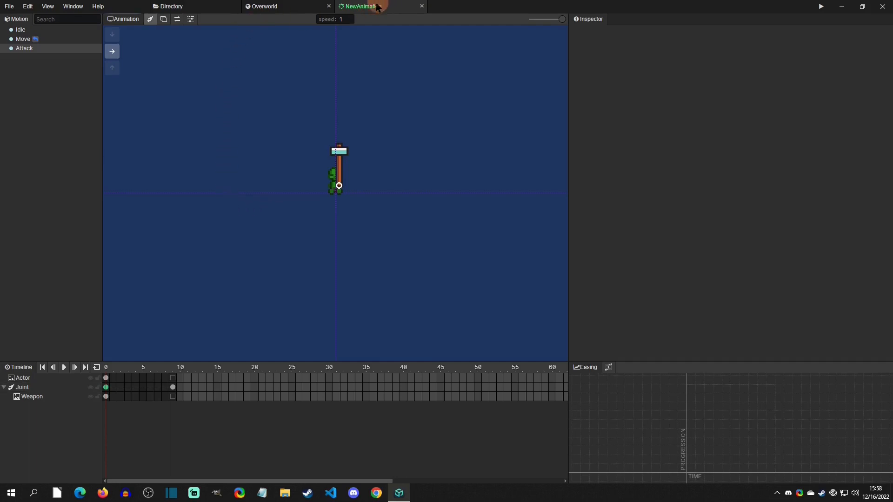
Compare NewActor's sprite list on the Overworld scene with the sprite list defined in NewAnimation.
left_click(272, 6)
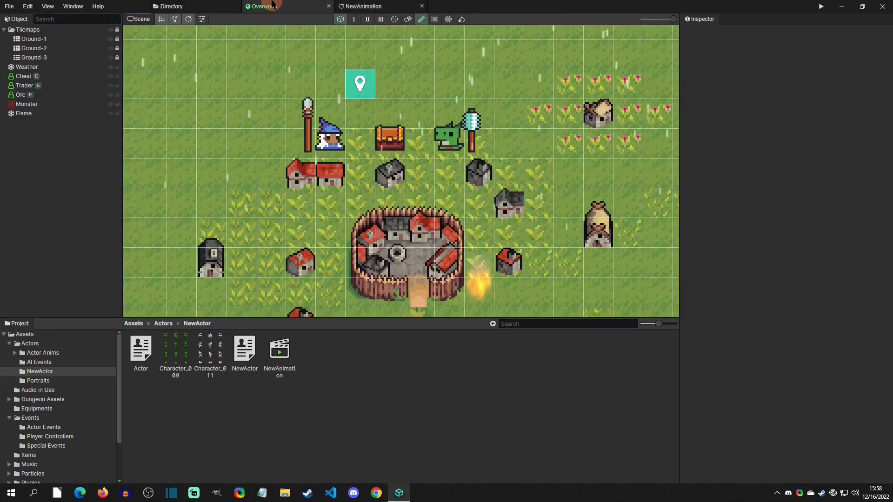
left_click(257, 373)
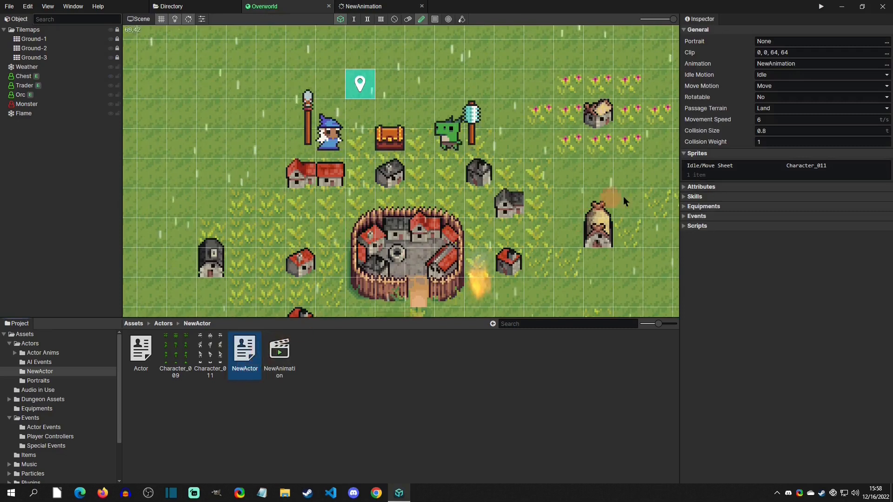
left_click(363, 7)
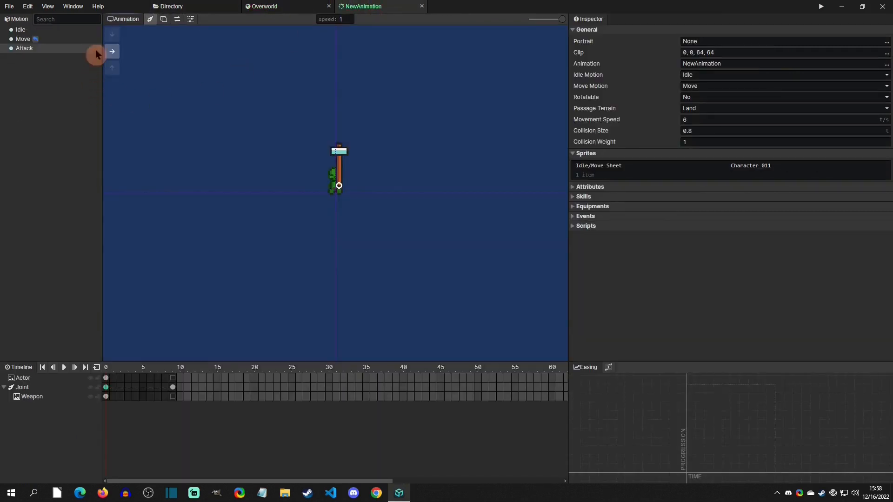
left_click(191, 18)
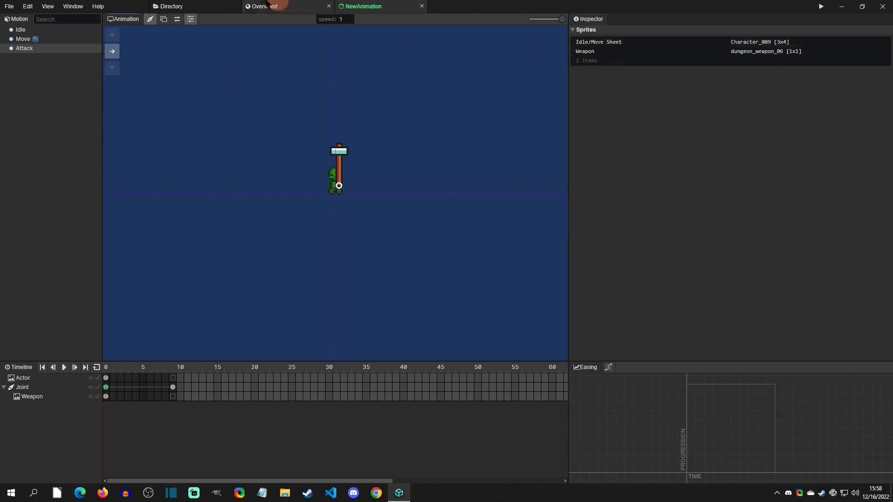
left_click(278, 6)
left_click(241, 368)
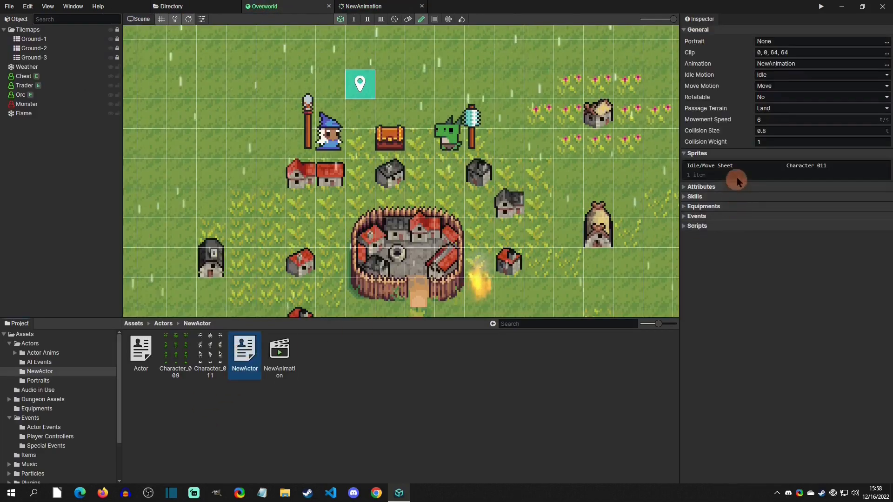
double_click(737, 182)
left_click(465, 236)
left_click(451, 263)
left_click(451, 246)
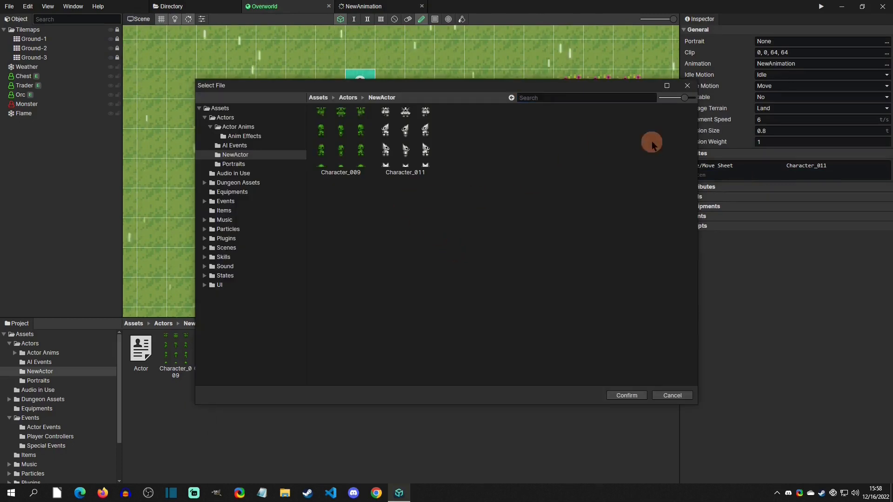
left_click(686, 86)
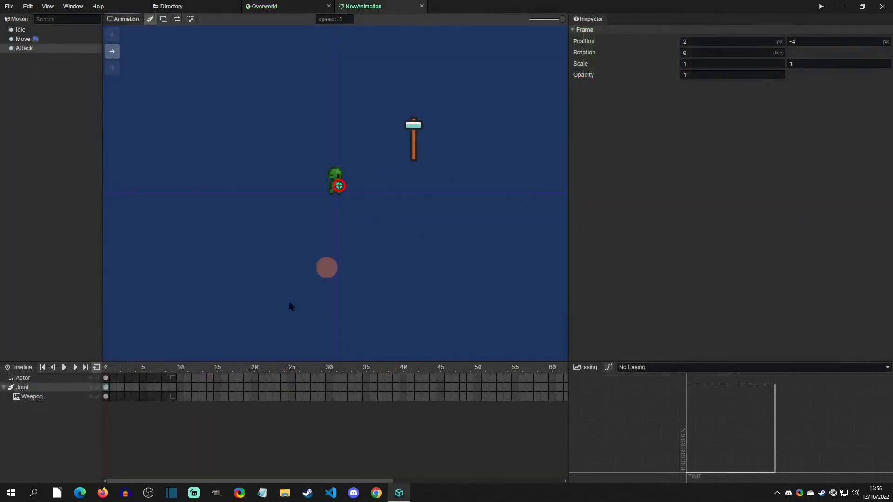
Move the weapon's handle onto the joint in the Attack motion and insert a Joint key frame at frame 9.
left_click(32, 396)
left_click_drag(413, 126, 340, 153)
left_click(35, 388)
left_click(173, 387)
key("F6")
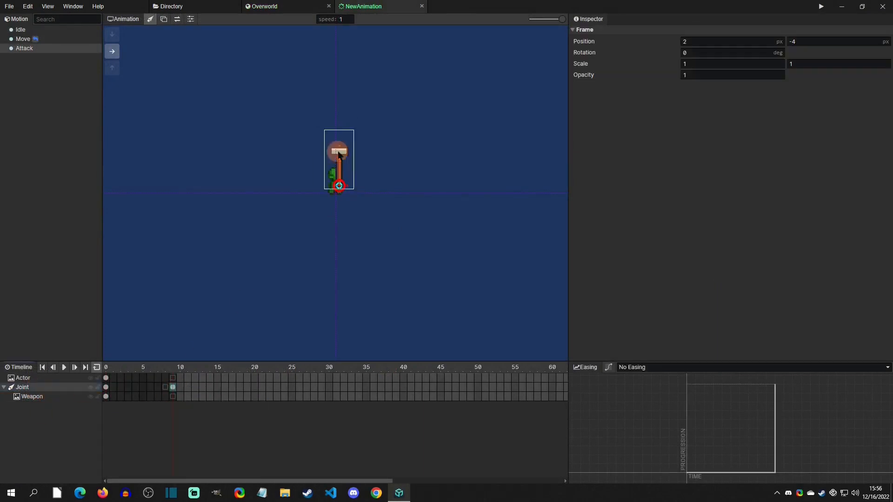
Set the joint's first key frame to Ease Out easing and play the Attack motion.
left_click(106, 388)
left_click(647, 367)
left_click(649, 414)
left_click(64, 367)
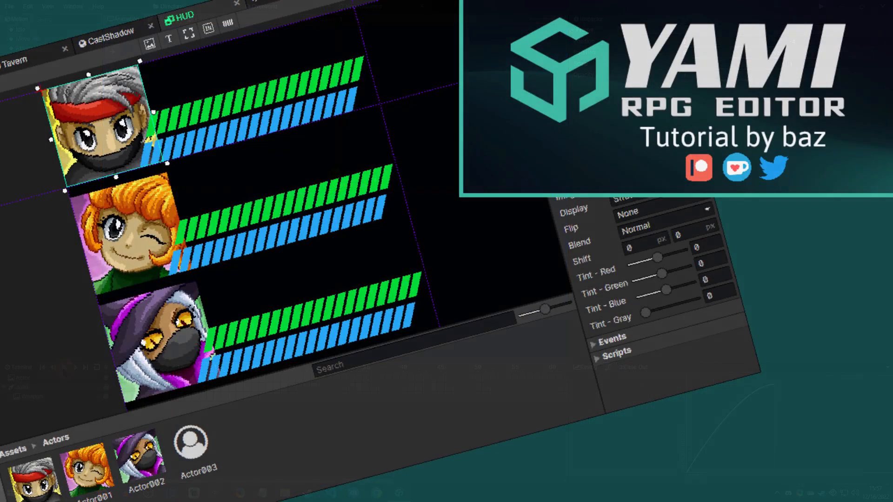